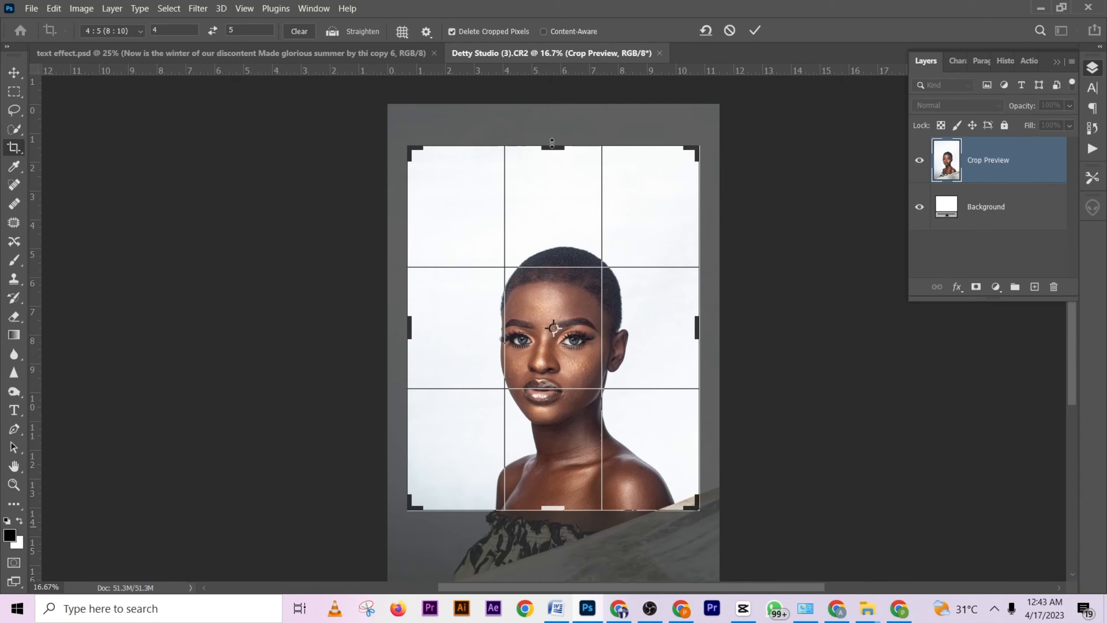
- Crop the portrait at the 4:5 ratio around the head and shoulders, shifting the photo slightly left within the frame
left_click_drag(552, 143, 553, 191)
left_click(569, 258)
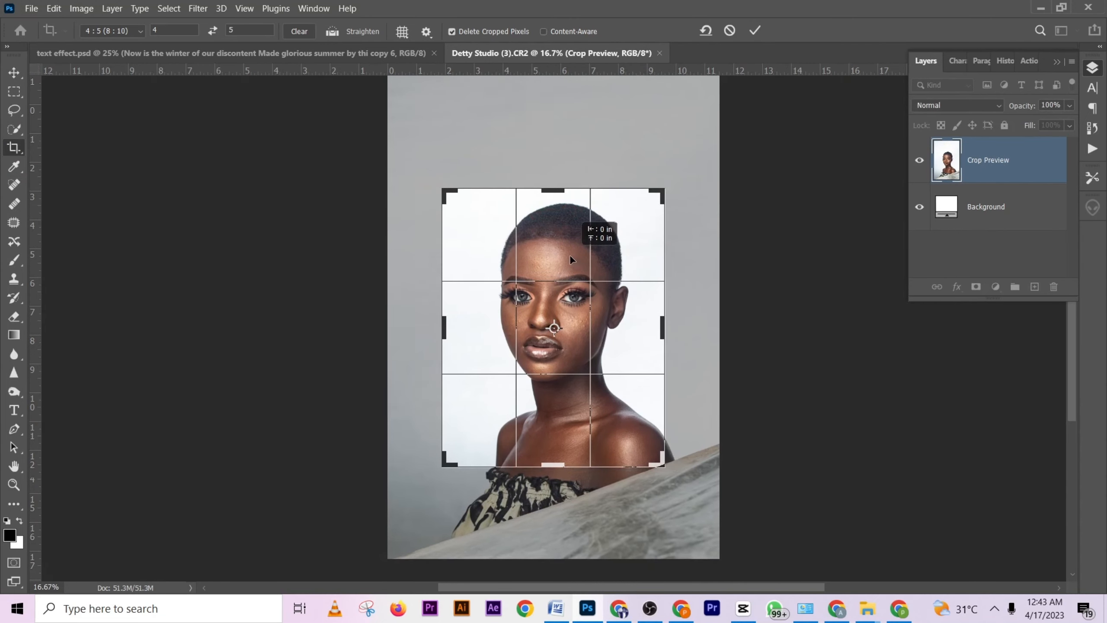
left_click_drag(571, 257, 561, 253)
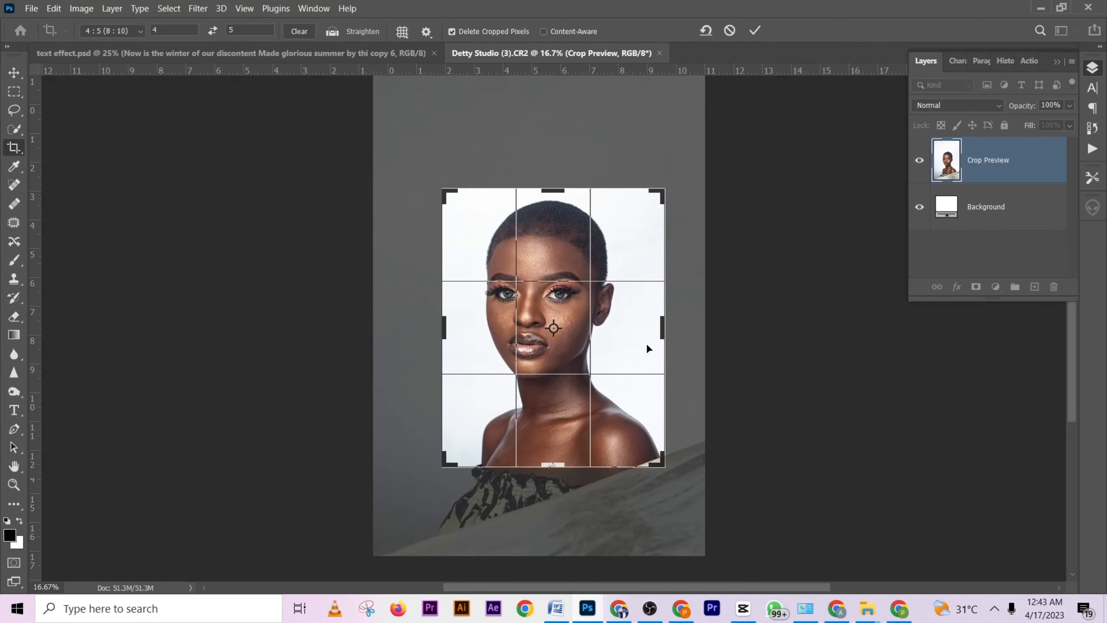
left_click(562, 185)
left_click(753, 33)
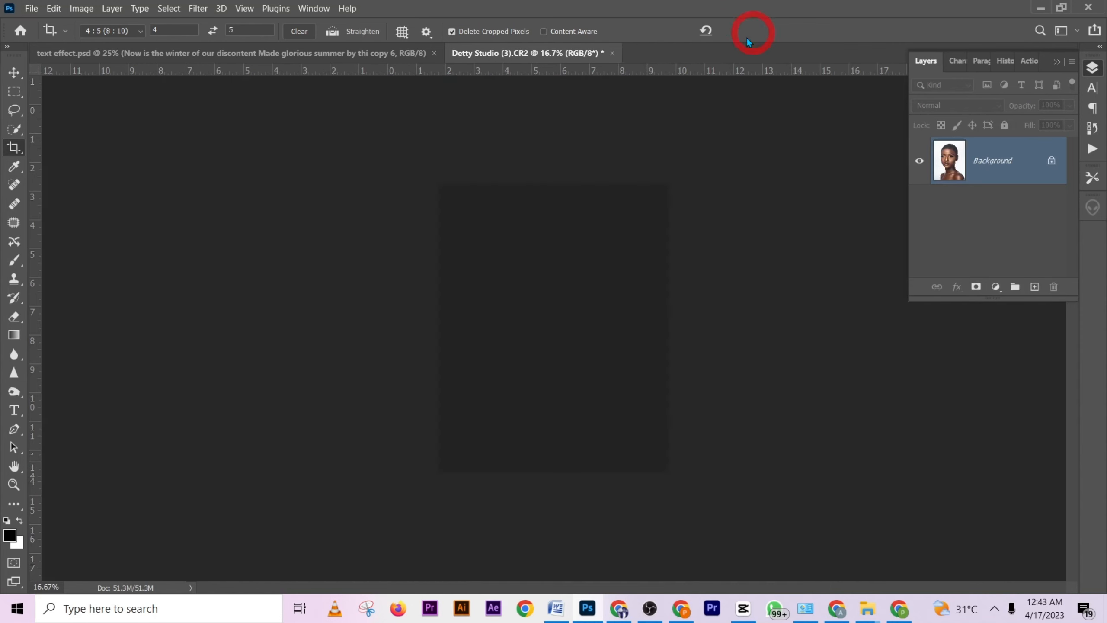
scroll(642, 388, "up", 8)
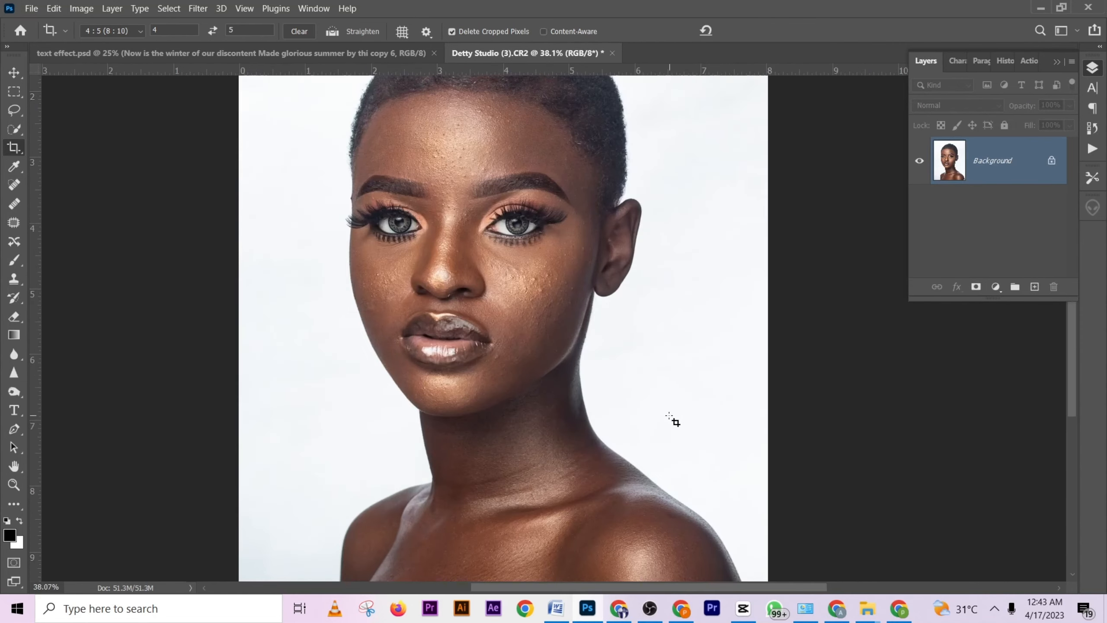
scroll(604, 368, "down", 3)
key("ctrl+0")
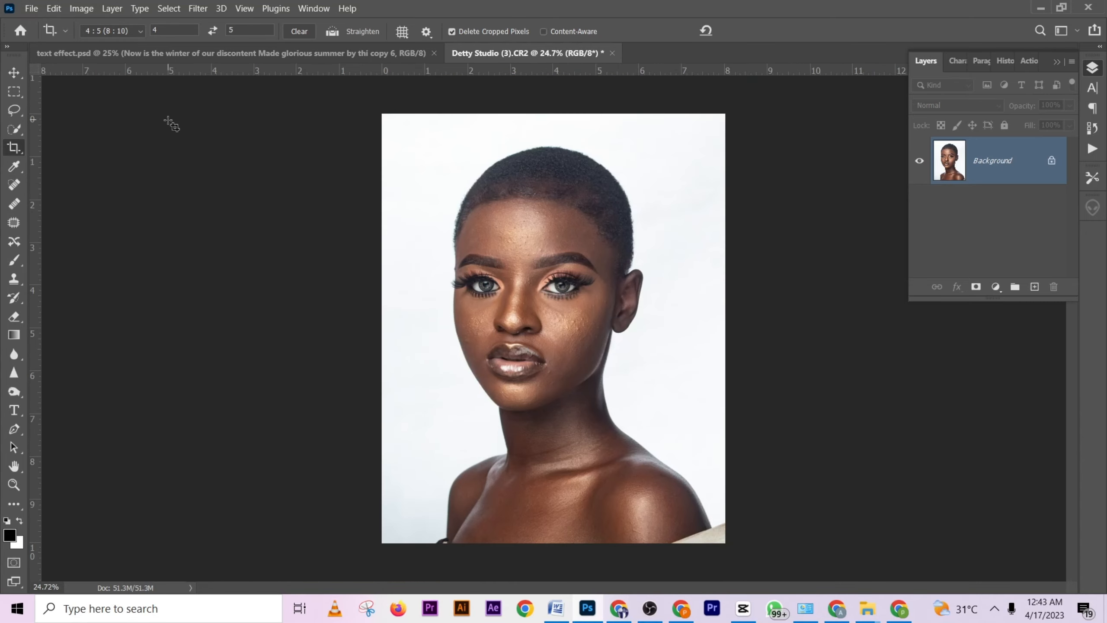
- Try to remove the fabric in both lower corners with a Lasso selection and a Content-Aware fill
left_click(14, 109)
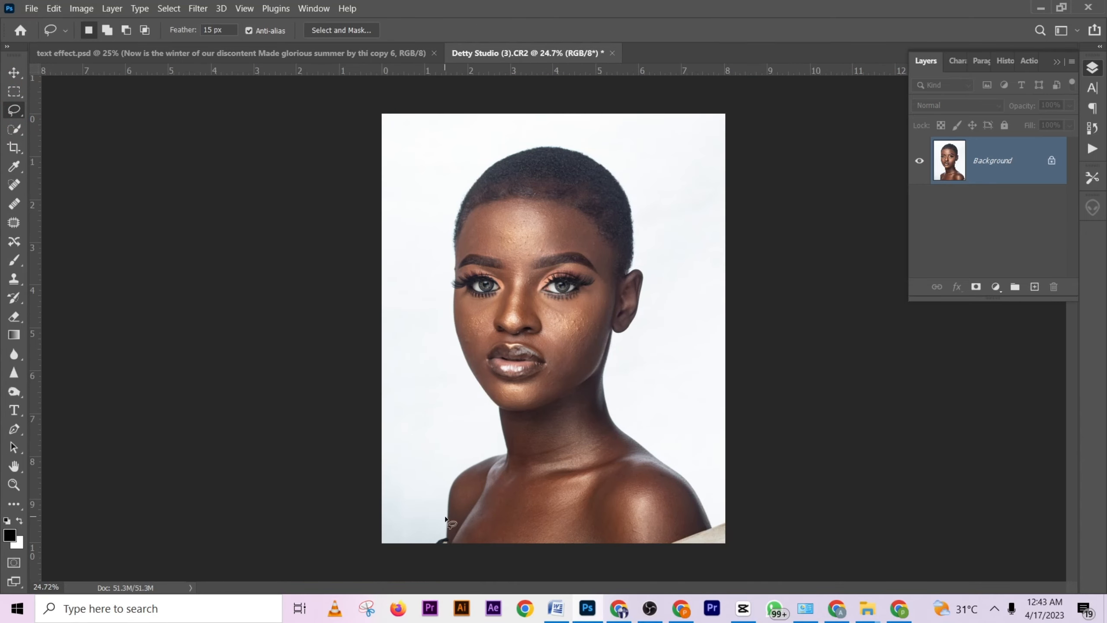
left_click_drag(449, 554, 425, 541)
key("shift")
mouse_move(641, 543)
left_mouse_down()
mouse_move(677, 521)
mouse_move(735, 518)
mouse_move(722, 558)
mouse_move(647, 551)
left_mouse_up()
right_click(698, 537)
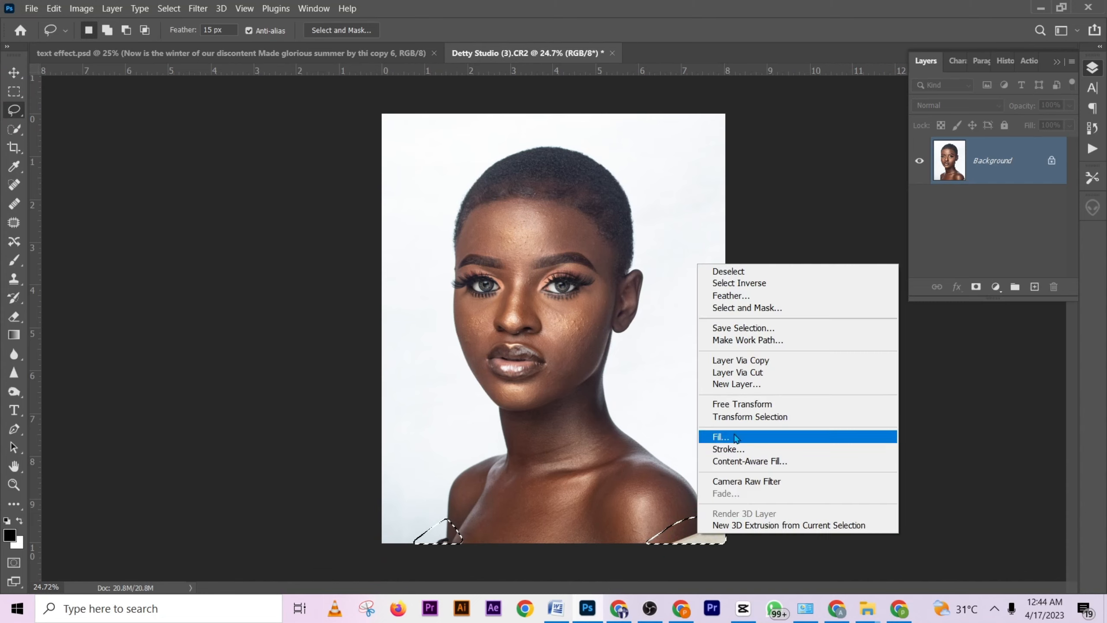
left_click(732, 437)
left_click(661, 184)
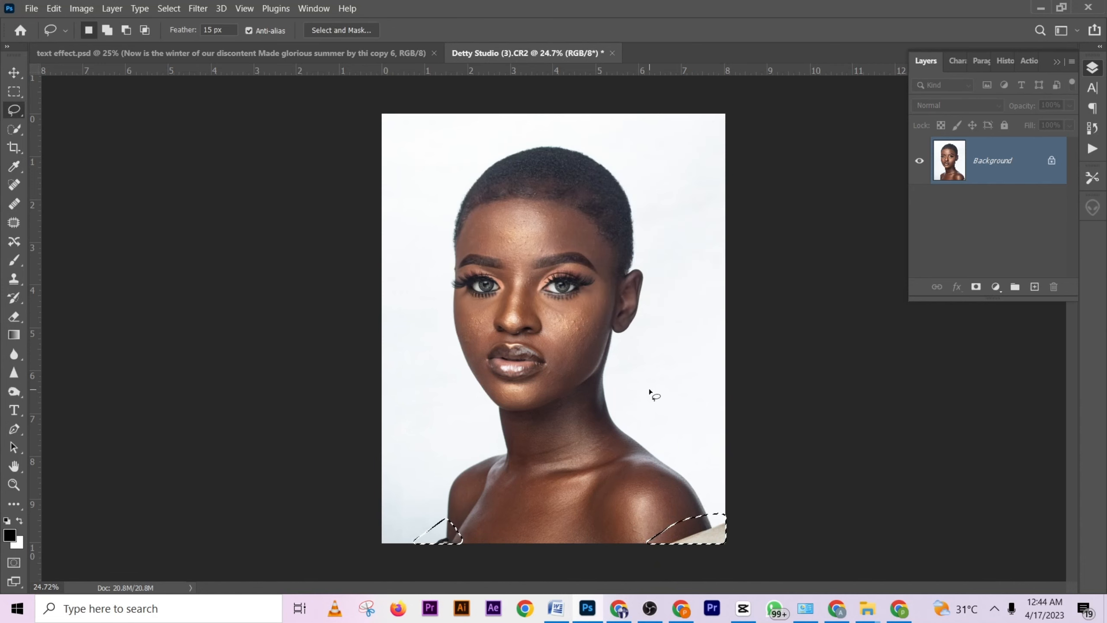
key("ctrl+d")
- Select the dark fabric in the lower-left corner of the photo with the Lasso, fill it with Content-Aware, and deselect
left_click_drag(417, 533, 419, 540)
right_click(438, 537)
left_click(462, 435)
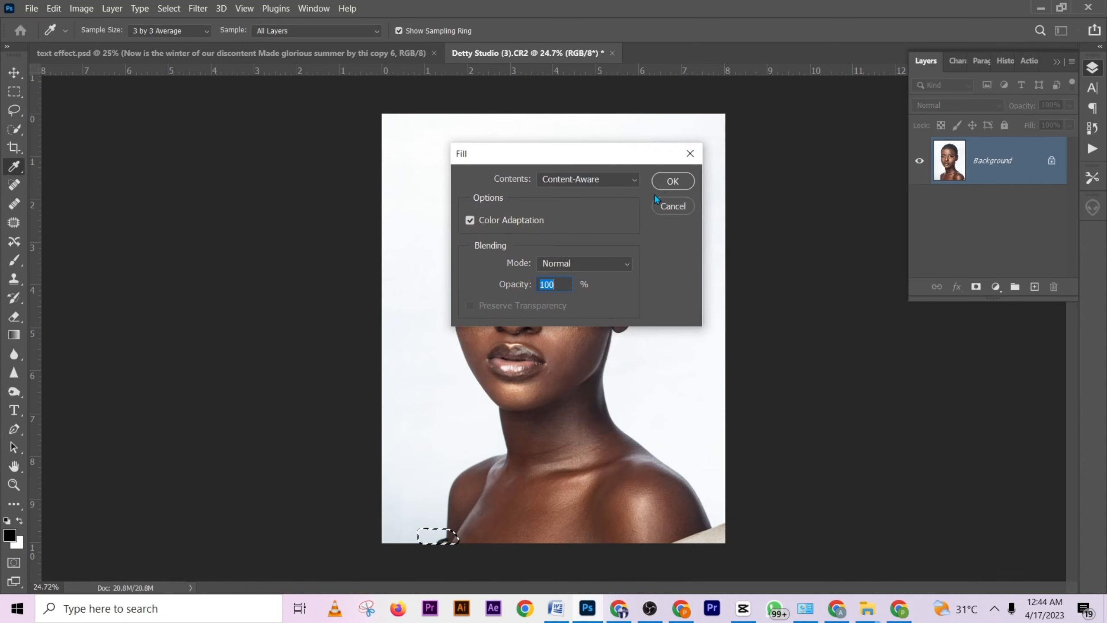
left_click(662, 183)
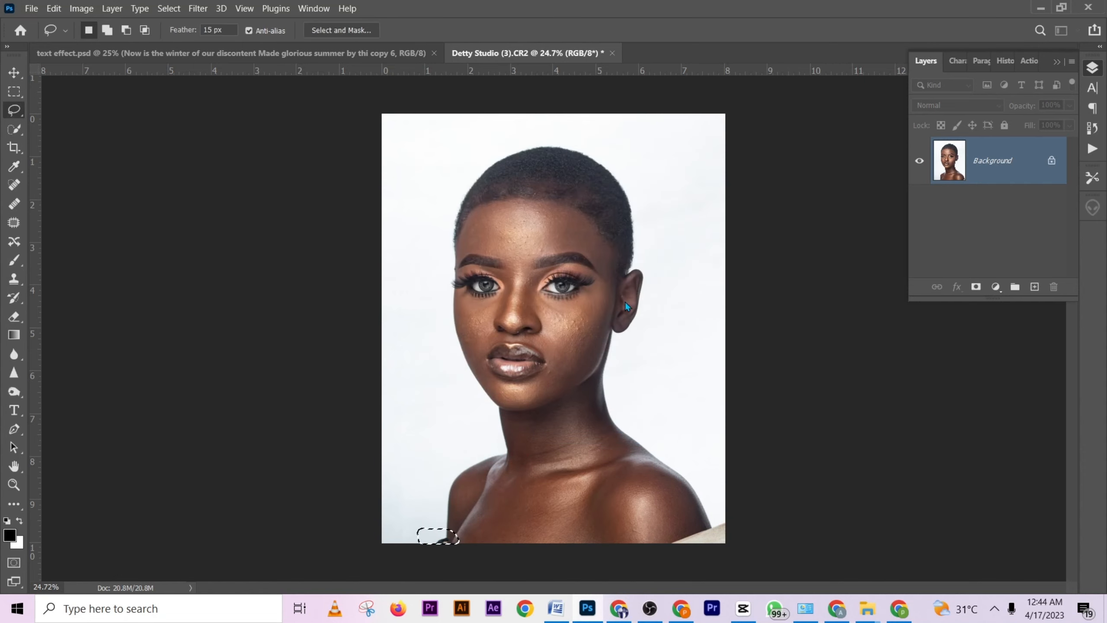
left_click(614, 340)
- Cover the remaining dark fabric beside the arm in the photo's lower-left corner using the Clone Stamp at brush size 46
key("s")
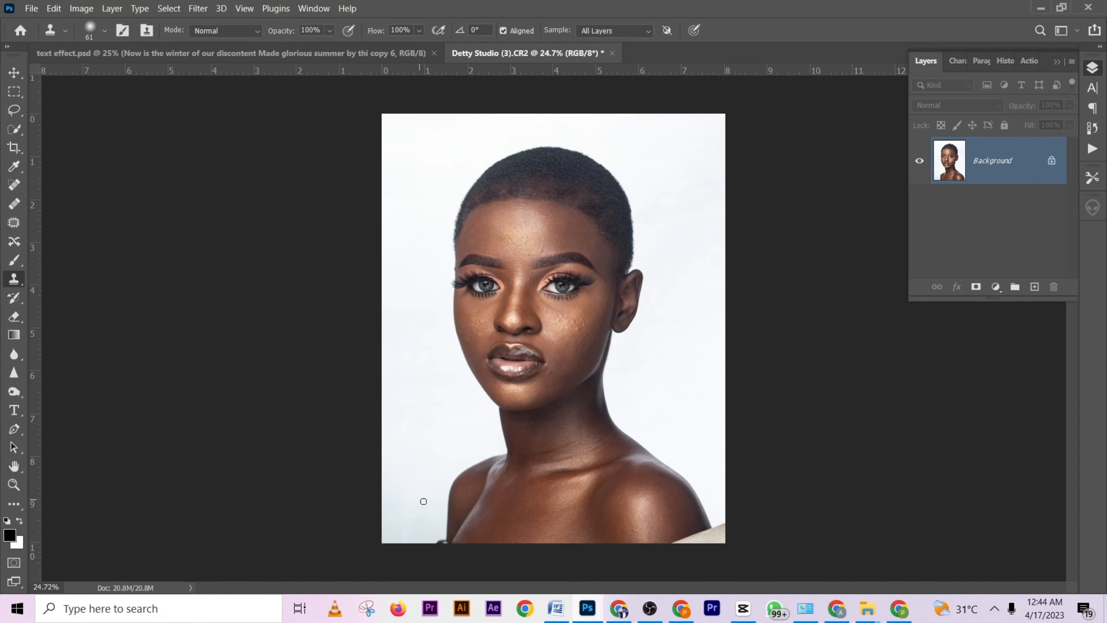
scroll(446, 542, "up", 5)
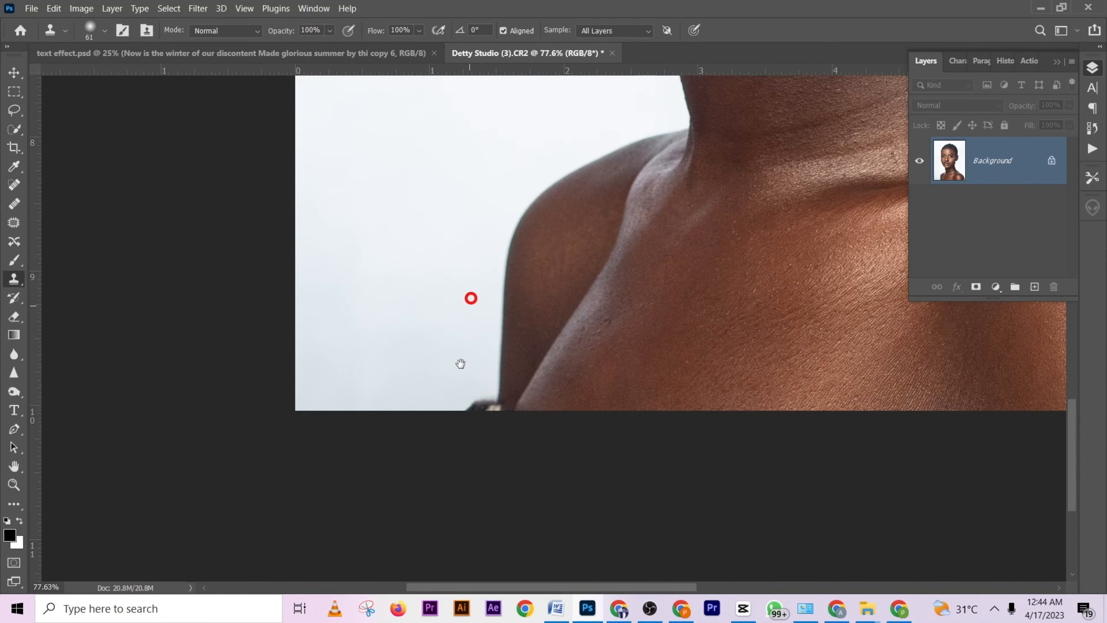
left_click(467, 379, "alt")
left_click(468, 380, "alt")
left_click(483, 410)
left_click_drag(486, 385, 482, 387)
left_click(489, 406)
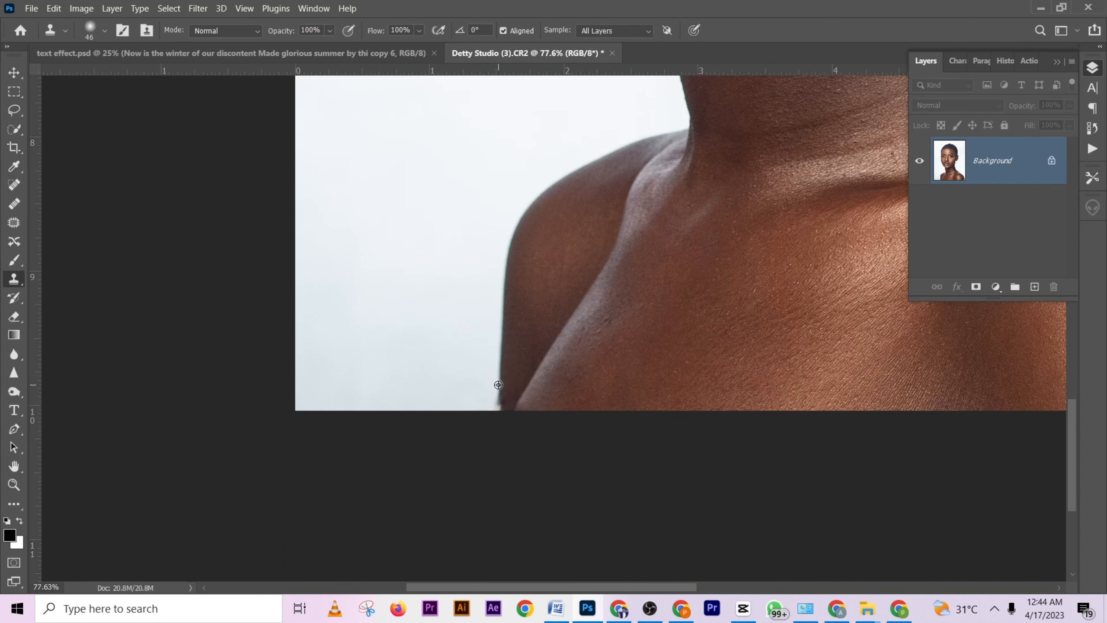
left_click(498, 384, "alt")
key("ctrl+0")
- Lasso the light fabric in the photo's lower-right corner, apply a Content-Aware fill, and deselect
left_click(15, 109)
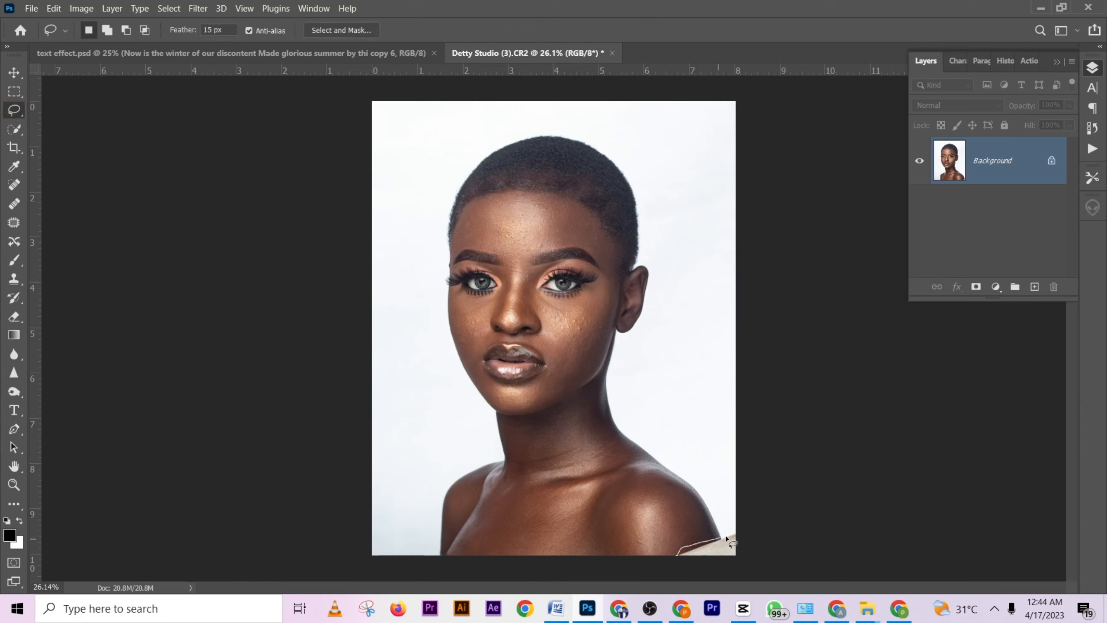
mouse_move(754, 553)
left_mouse_down()
mouse_move(733, 563)
mouse_move(681, 555)
left_mouse_up()
right_click(726, 551)
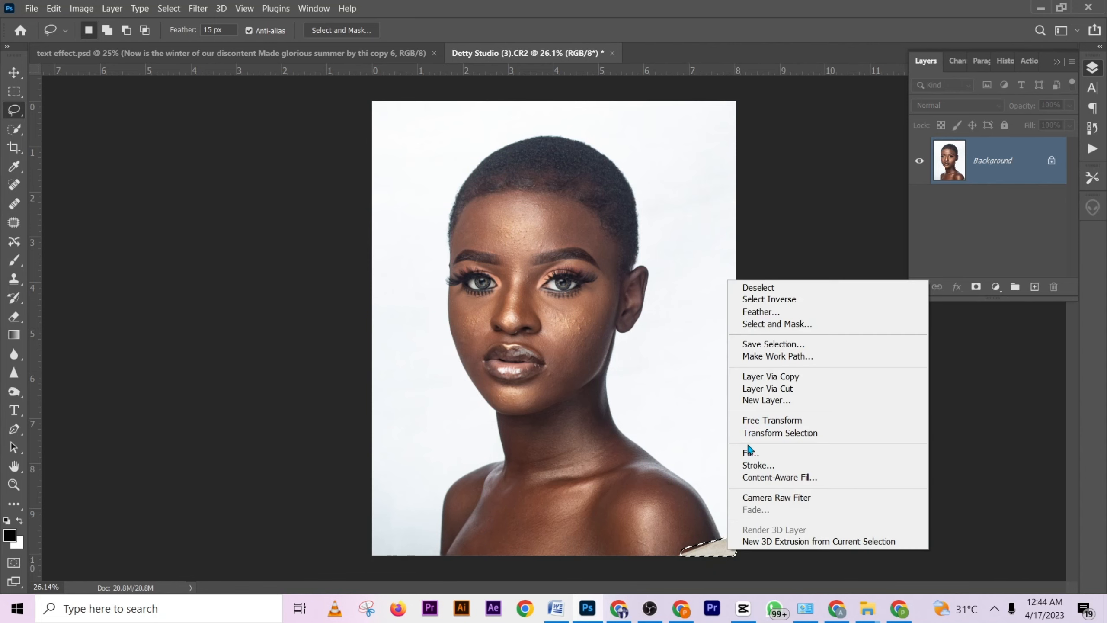
left_click(750, 453)
left_click(666, 182)
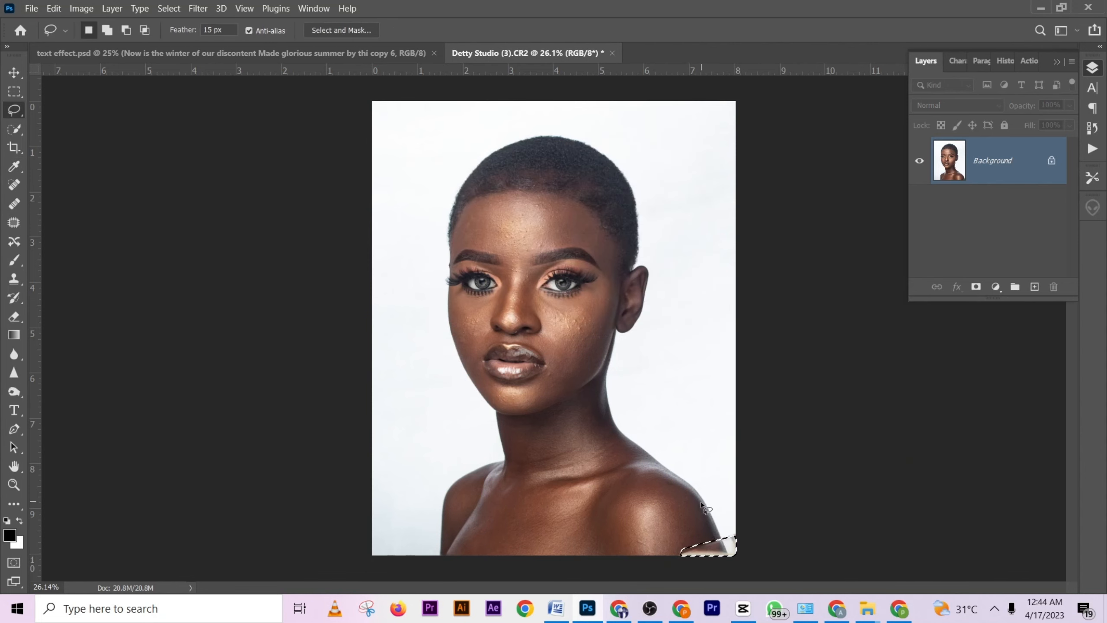
left_click(665, 508)
- Reselect a slightly larger area around the fabric remnants in the lower-right corner, fill it with Content-Aware again, and deselect
left_click_drag(726, 576, 671, 556)
right_click(729, 543)
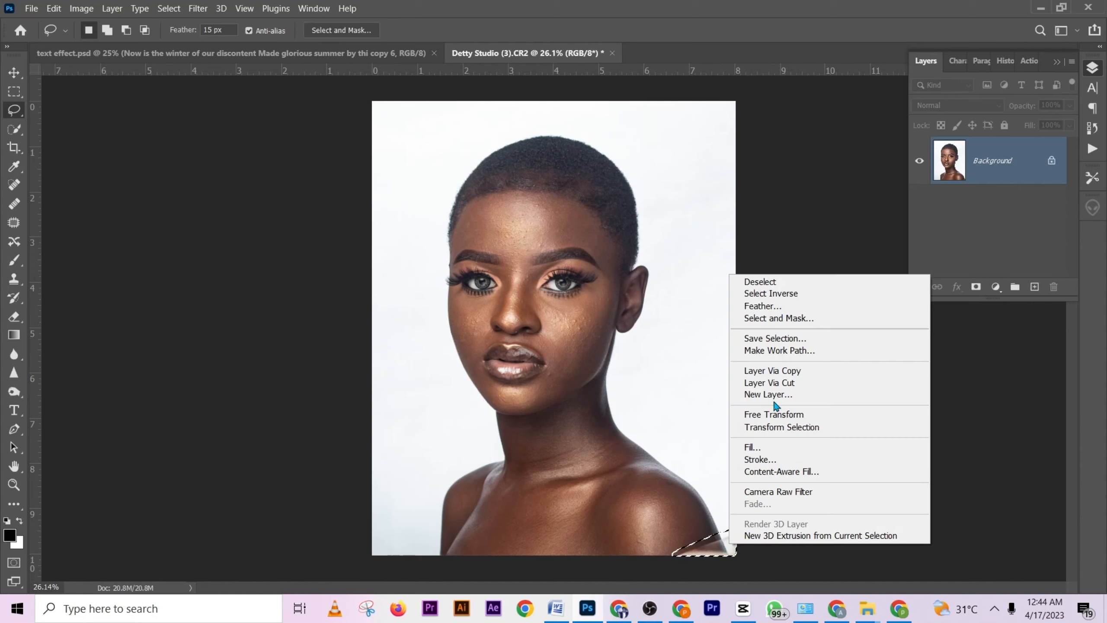
left_click(773, 449)
left_click(674, 183)
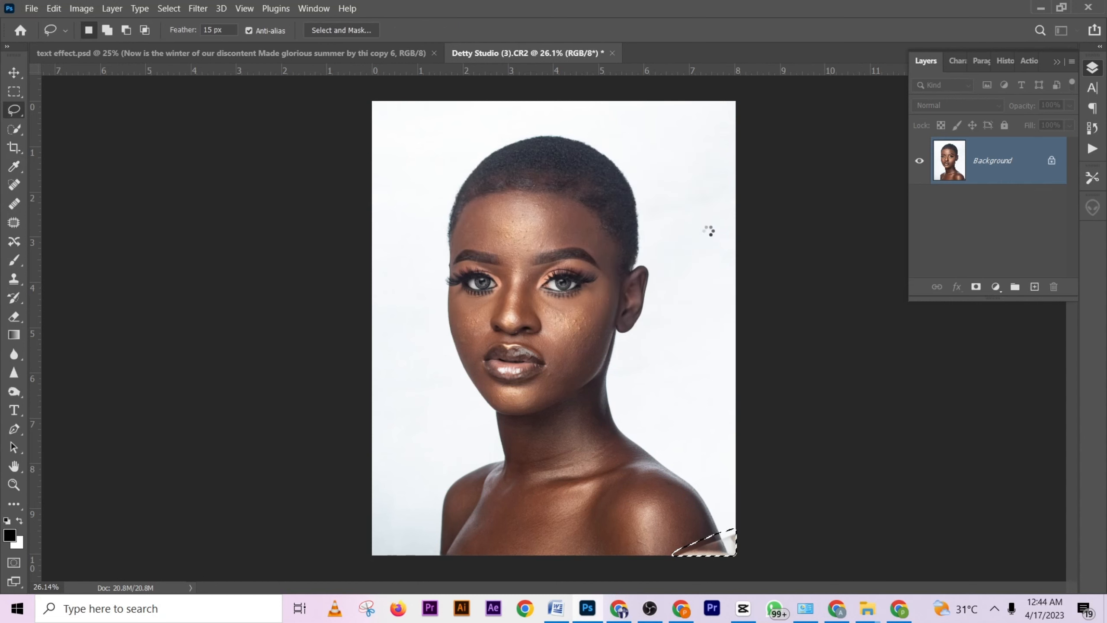
key("ctrl+d")
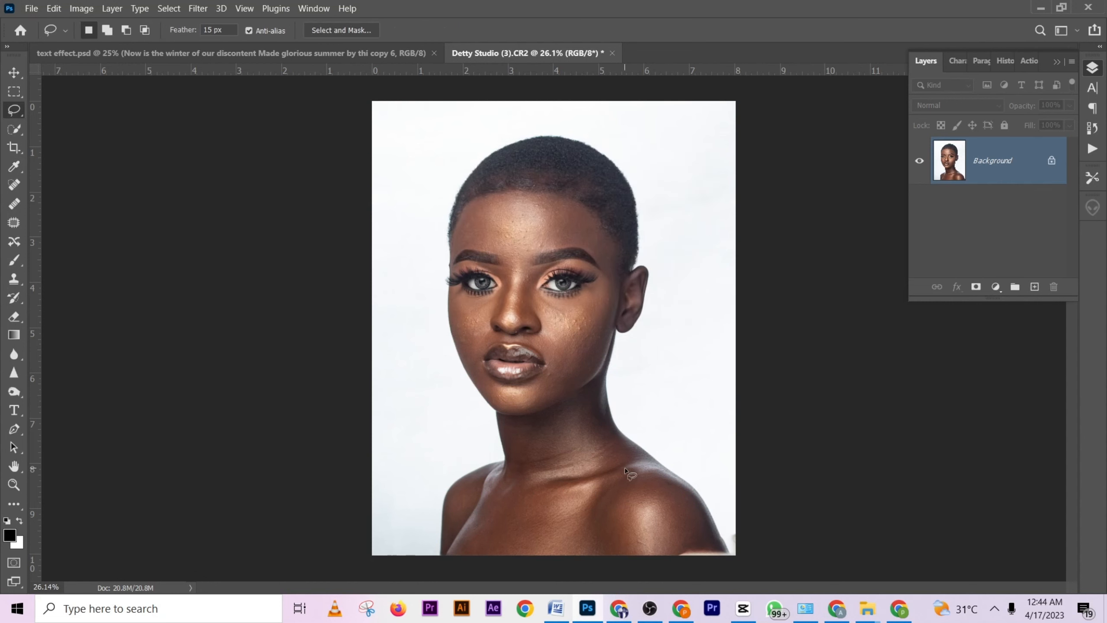
- Clone shoulder skin over the light strip along the photo's lower edge using the Clone Stamp at brush size 103
key("s")
scroll(662, 519, "up", 4)
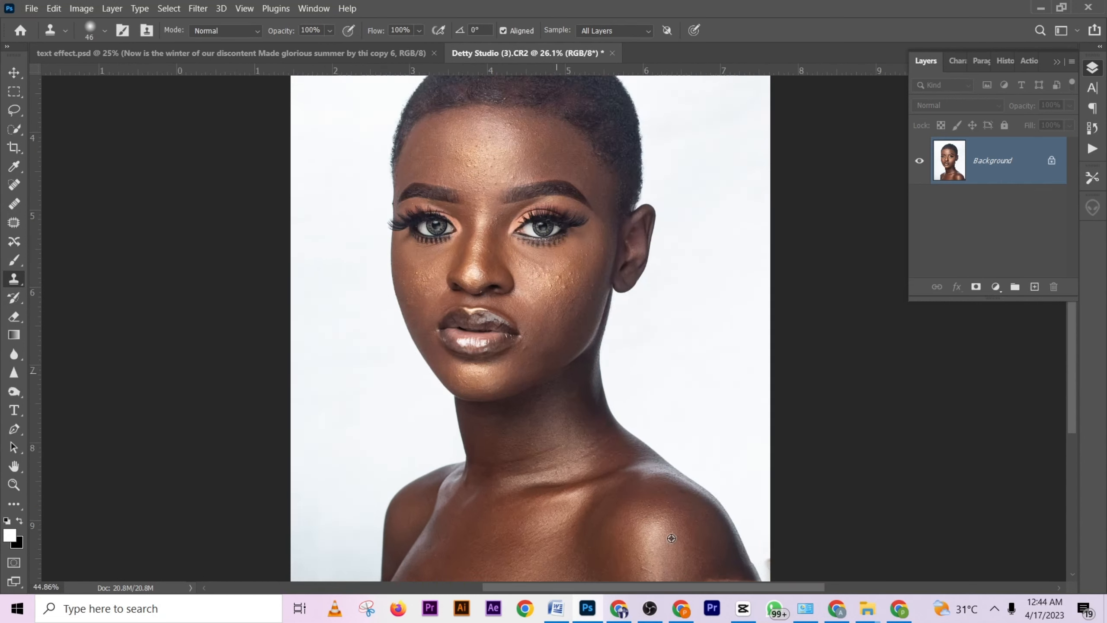
left_click_drag(671, 531, 545, 346)
left_click_drag(602, 396, 619, 403)
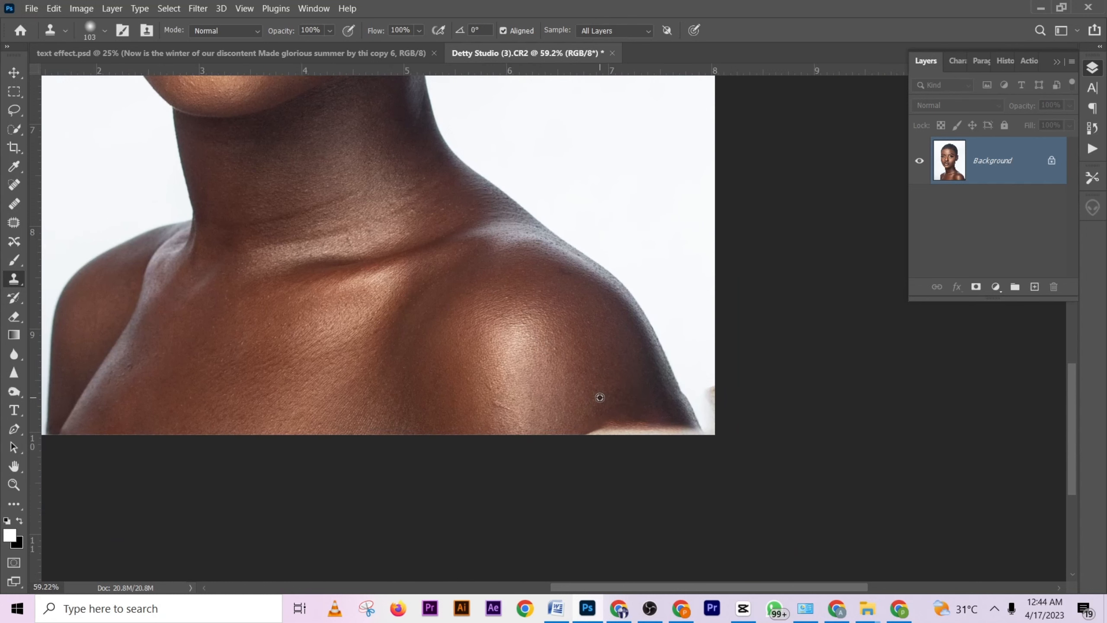
left_click(572, 433, "alt")
left_click(590, 433)
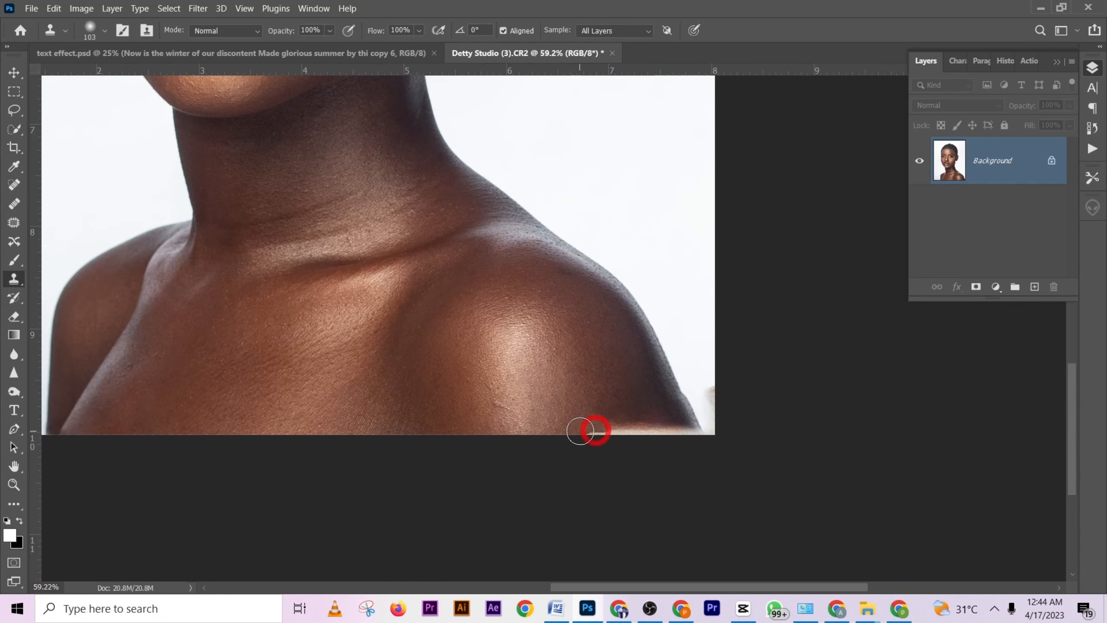
left_click(560, 430, "alt")
mouse_move(590, 433)
left_mouse_down()
mouse_move(632, 426)
mouse_move(686, 440)
left_mouse_up()
left_click(605, 407, "alt")
left_click(639, 413, "alt")
left_click(651, 416, "alt")
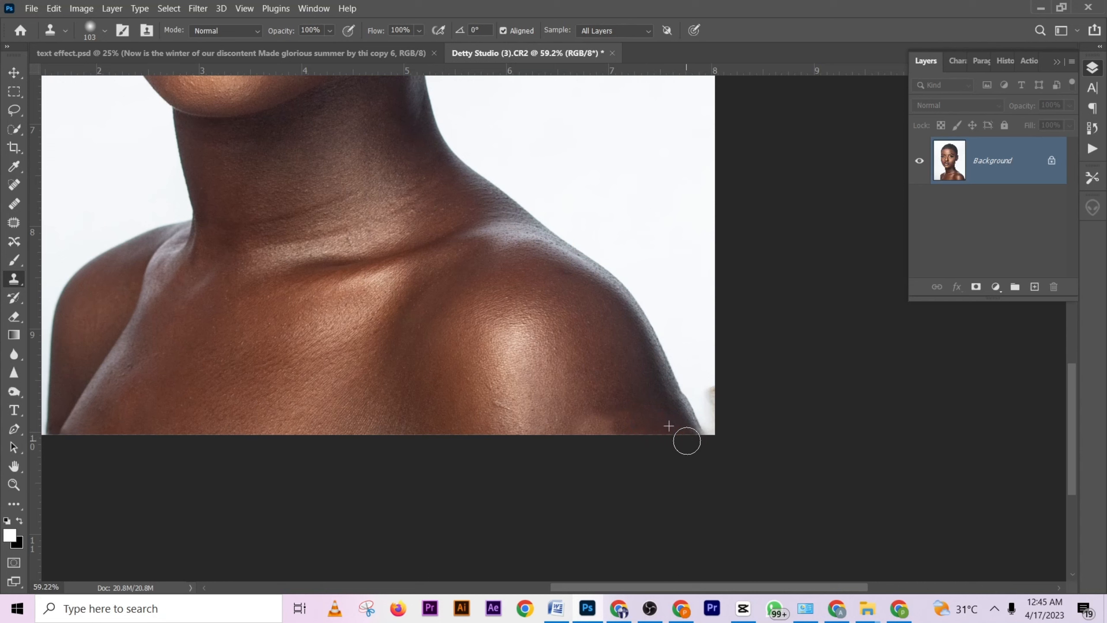
- Blend the repaired skin patch at the base of the shoulder by cloning nearby skin texture over it
left_click(584, 405, "alt")
left_click_drag(605, 425, 636, 425)
left_click(599, 401, "alt")
left_click(590, 396, "alt")
left_click(624, 410)
scroll(560, 412, "down", 6)
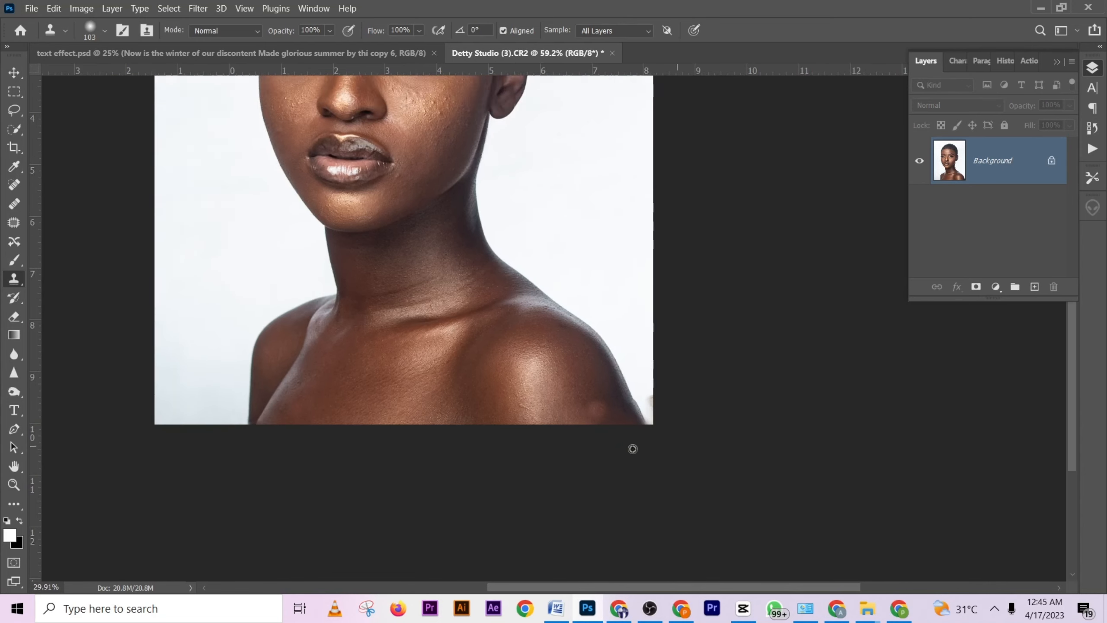
scroll(602, 418, "up", 4)
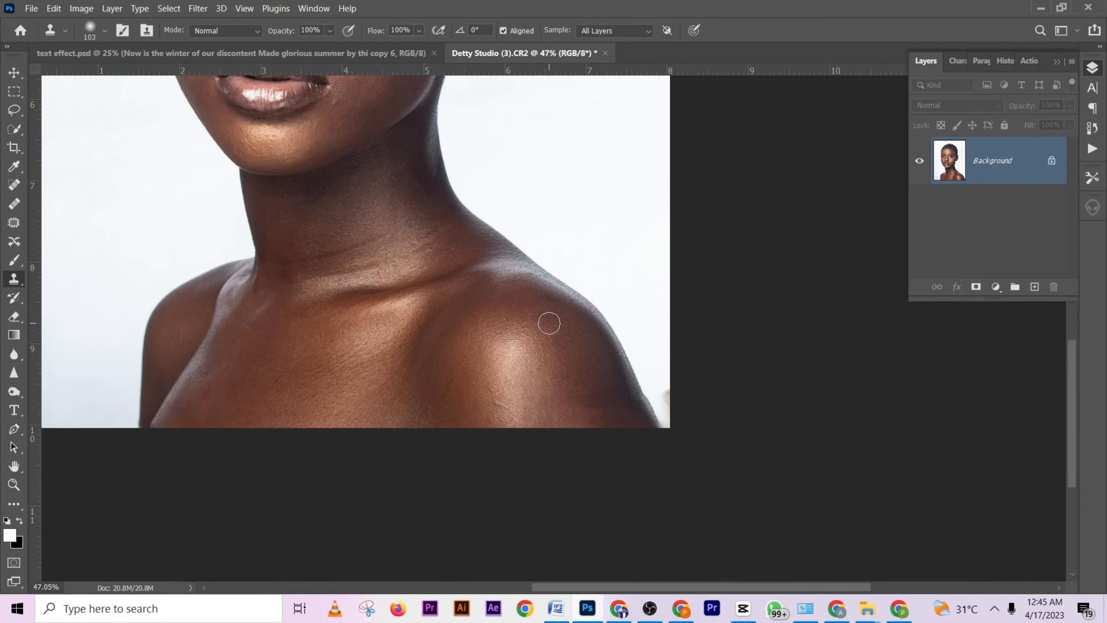
scroll(508, 319, "down", 4)
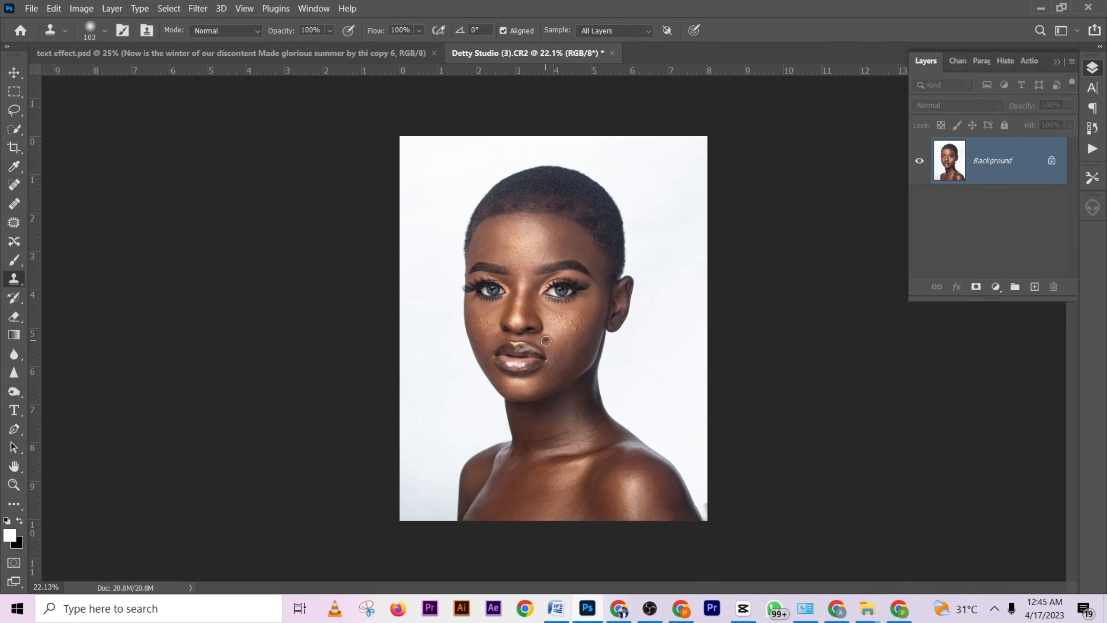
- Crop the portrait slightly tighter at the 4:5 ratio from its lower-right corner
key("c")
left_click_drag(713, 520, 699, 516)
key("Return")
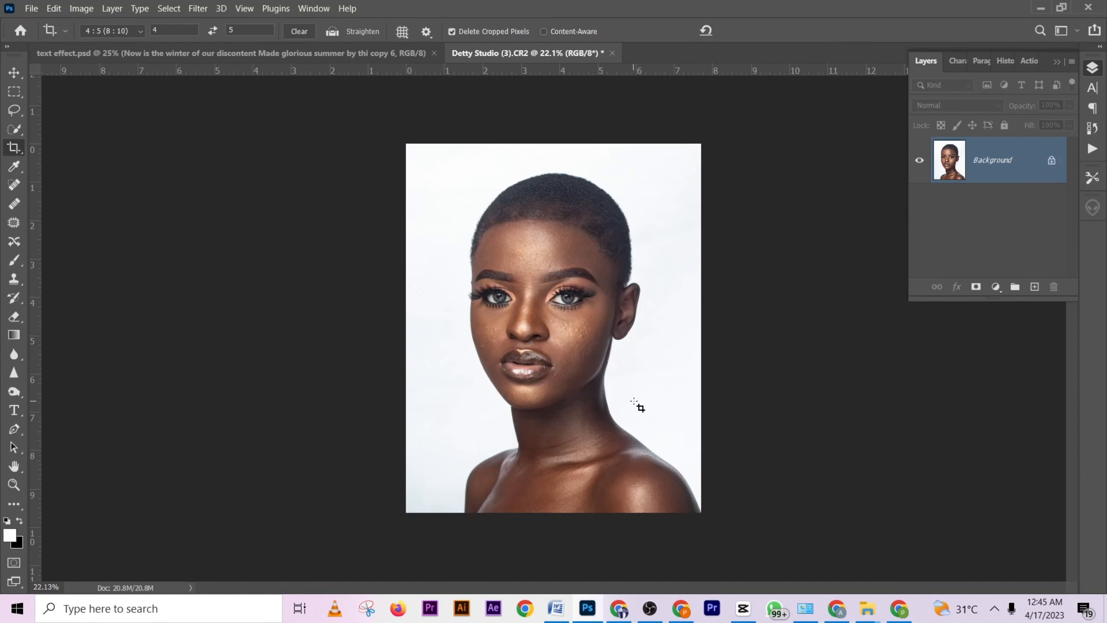
scroll(575, 265, "up", 5)
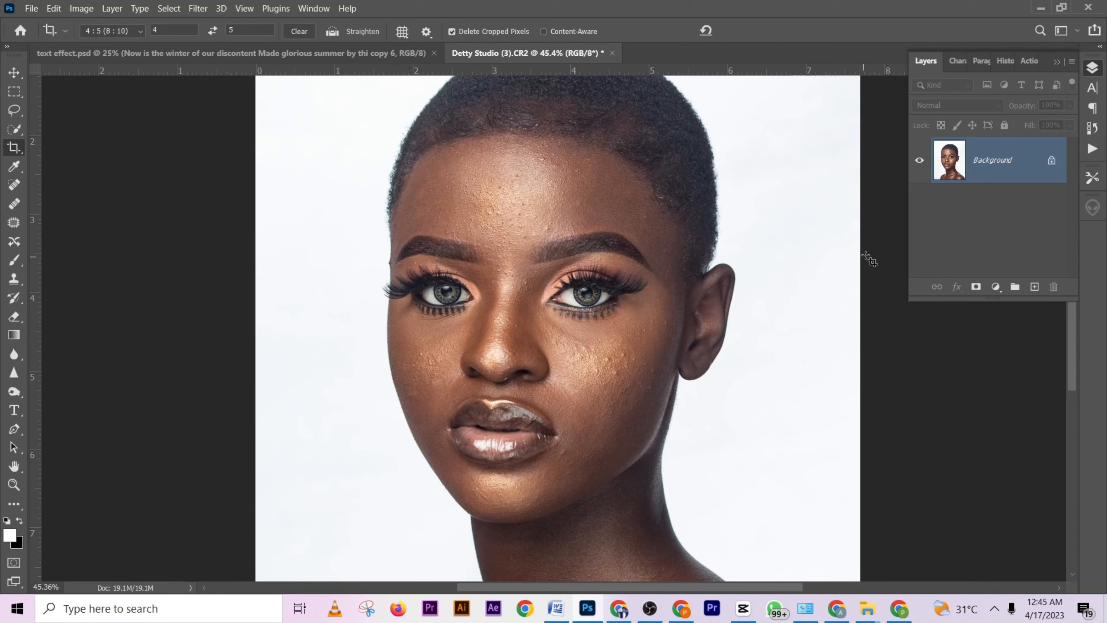
- Turn off Button Mode for the actions so they are listed by set
left_click(1034, 60)
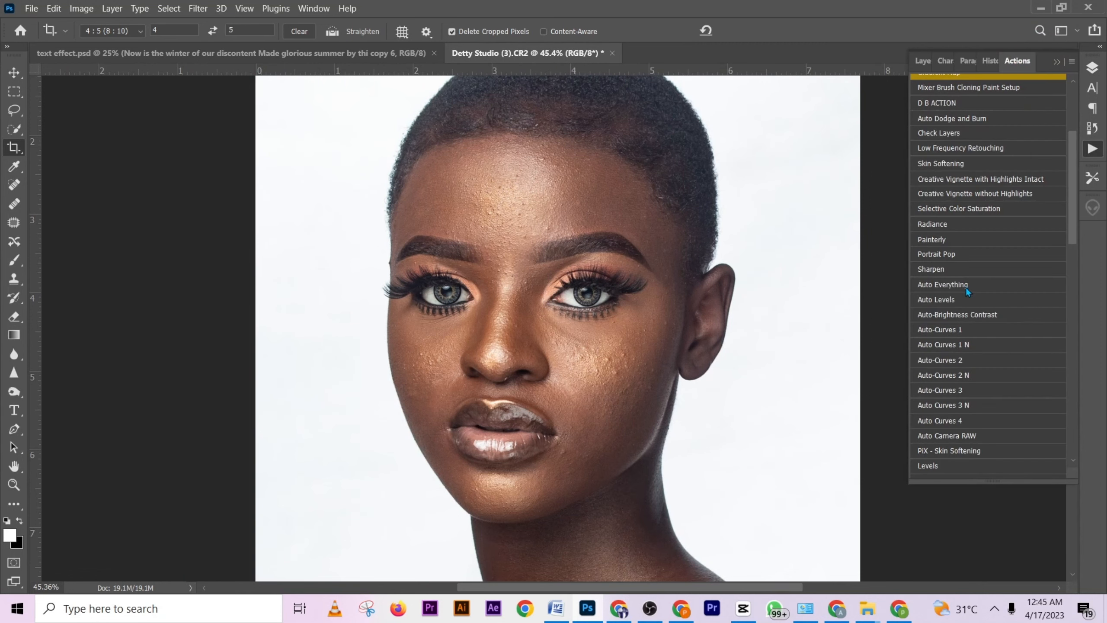
scroll(965, 290, "down", 4)
scroll(966, 302, "down", 7)
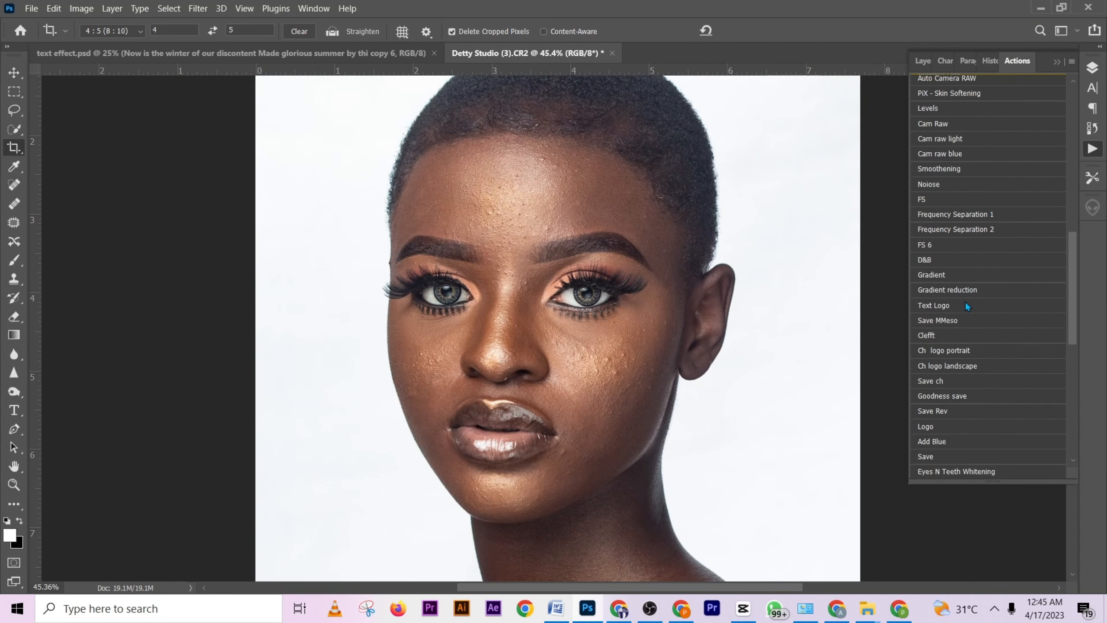
left_click(1072, 61)
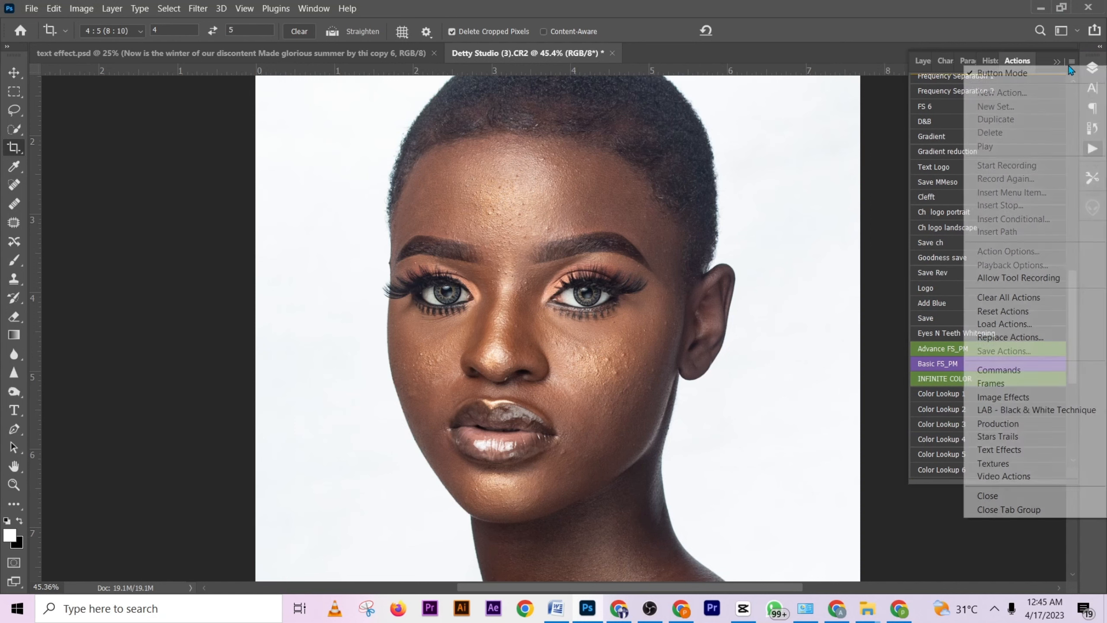
left_click(1060, 73)
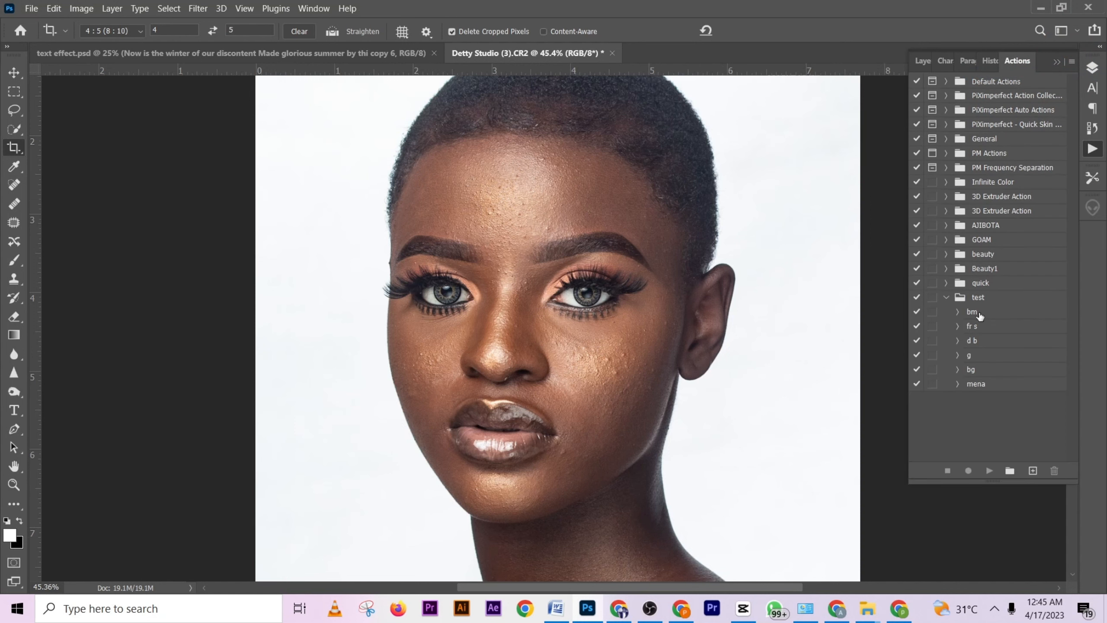
- Play the bm action from the test set on the portrait
left_click(1009, 300)
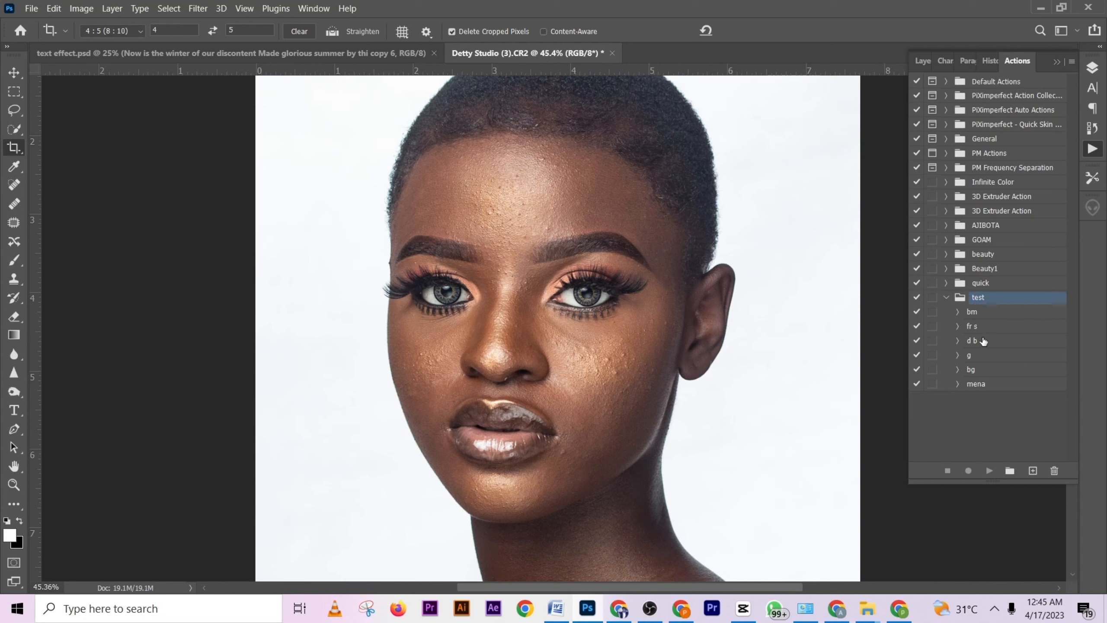
left_click(988, 316)
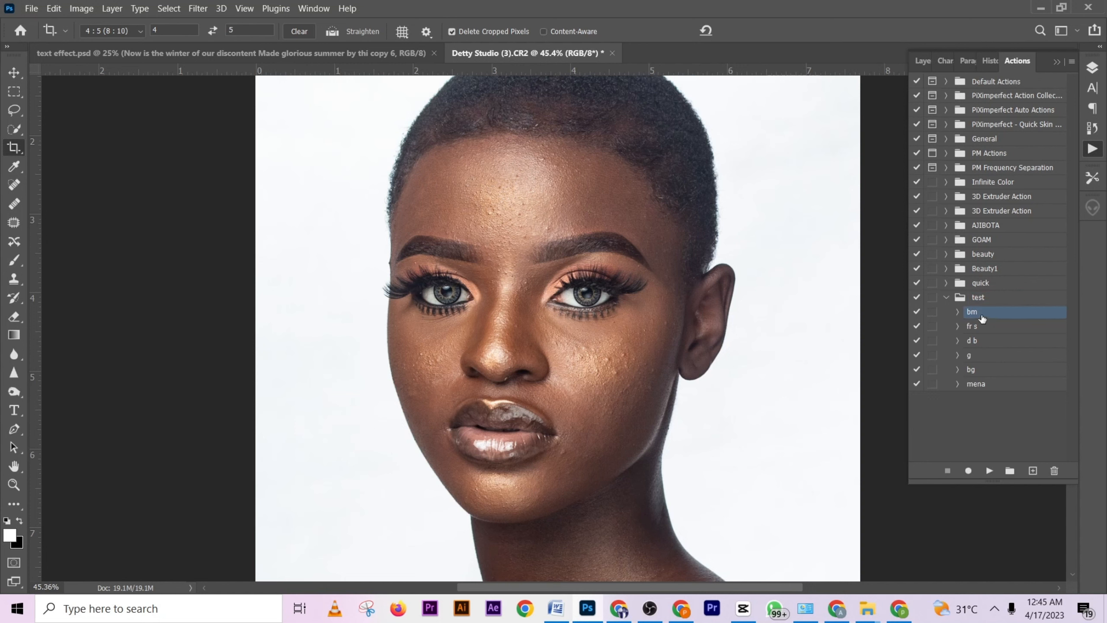
left_click(990, 471)
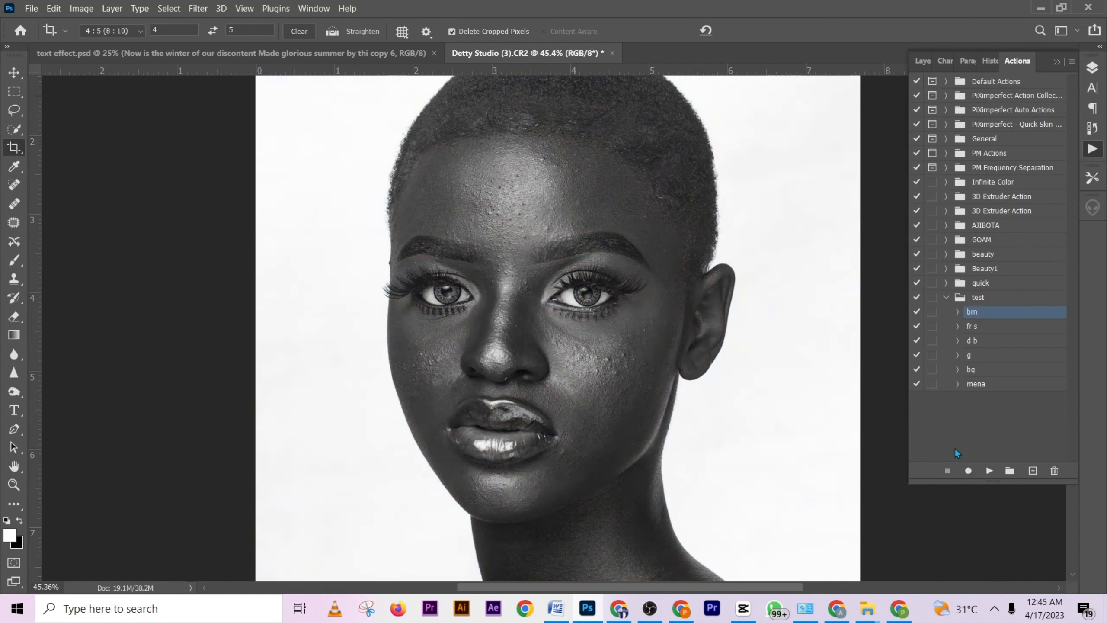
- Select Layer 1 and heal the bumps on the lower forehead between the eyebrows with the Spot Healing Brush at size 50
left_click(923, 60)
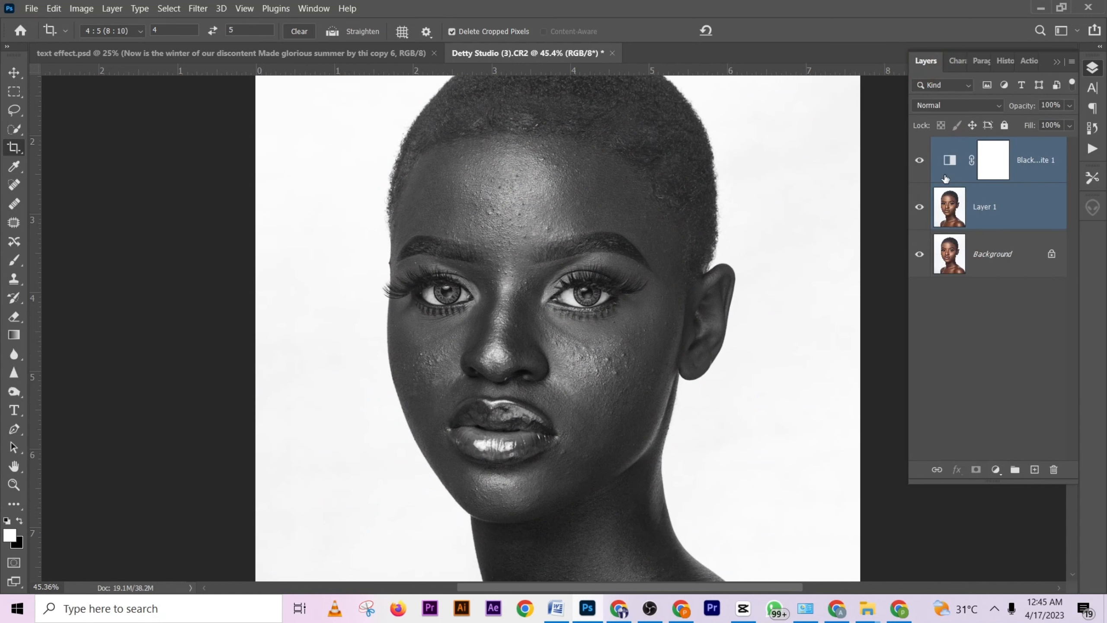
left_click(1007, 218)
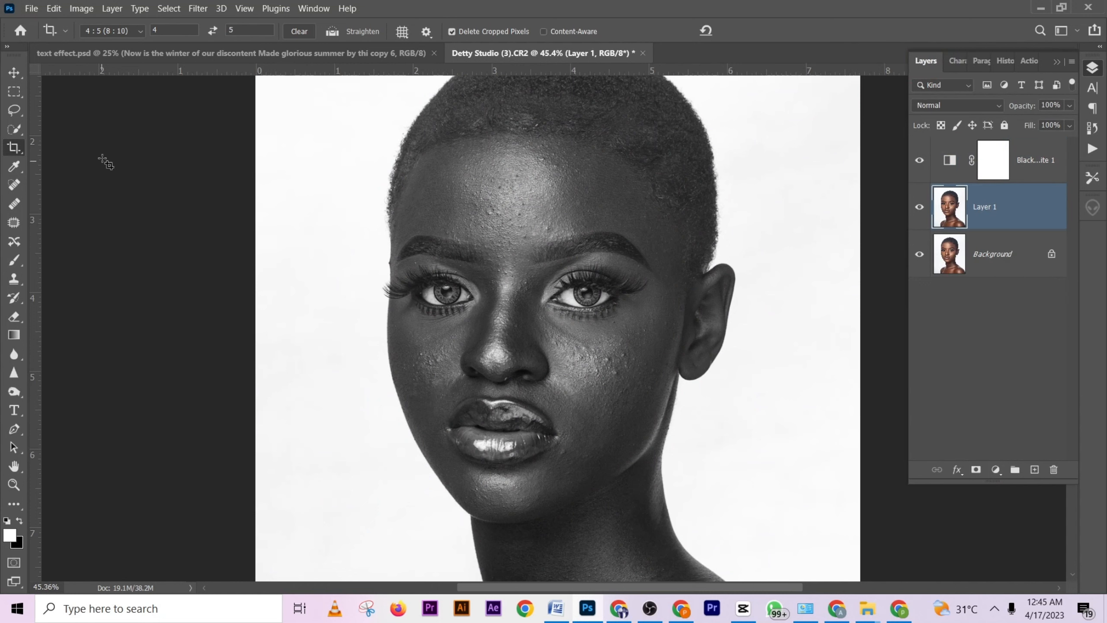
left_click(13, 186)
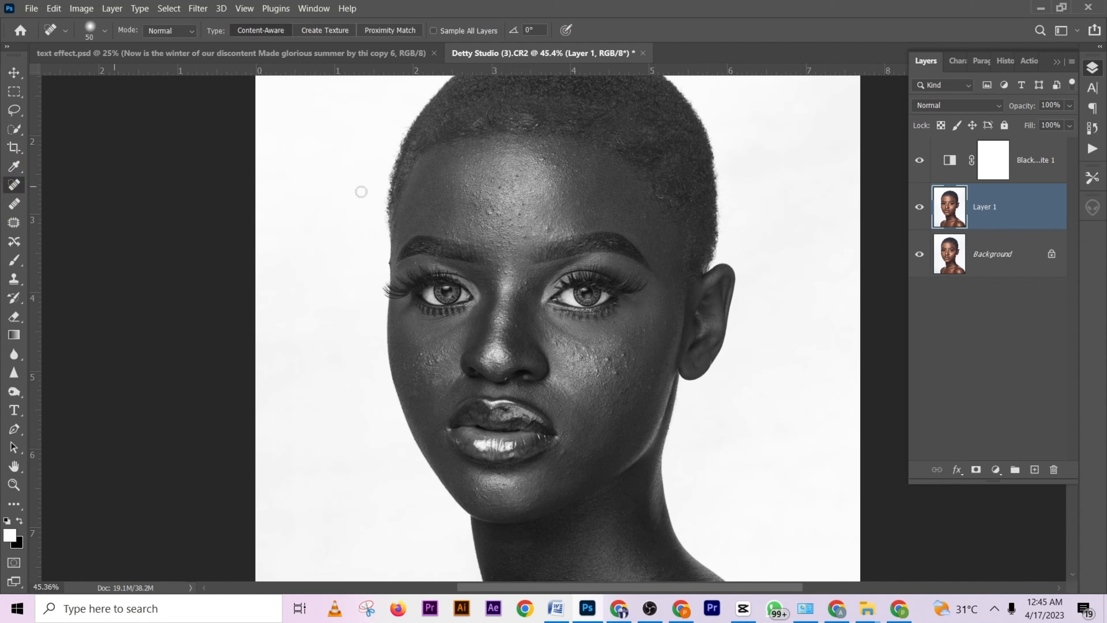
scroll(471, 239, "up", 3, "alt")
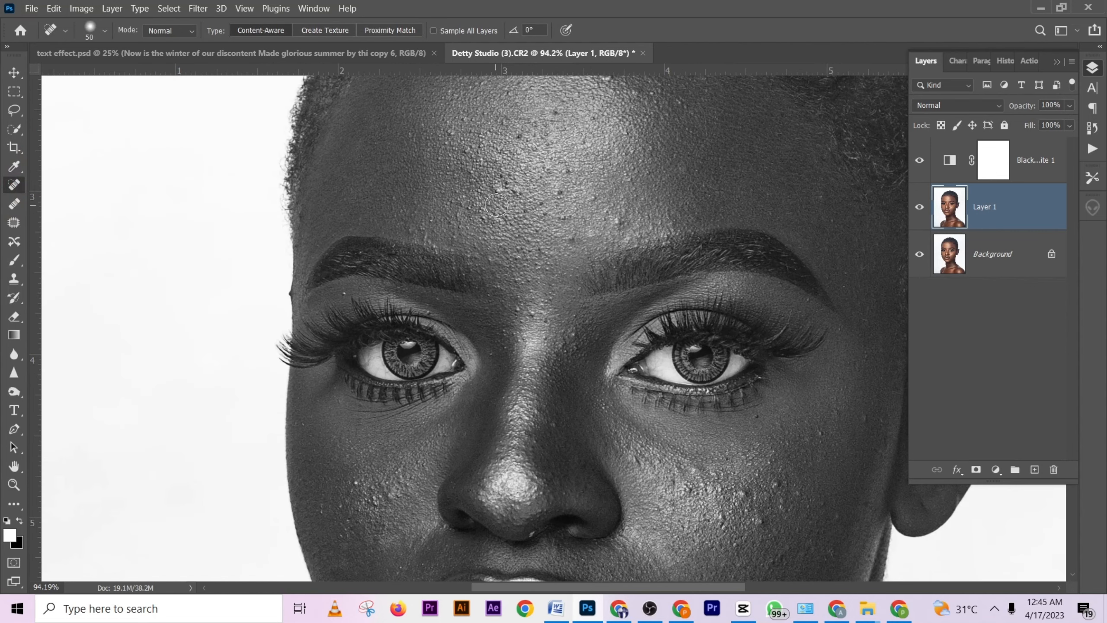
scroll(497, 205, "down", 1, "alt")
left_click(613, 218)
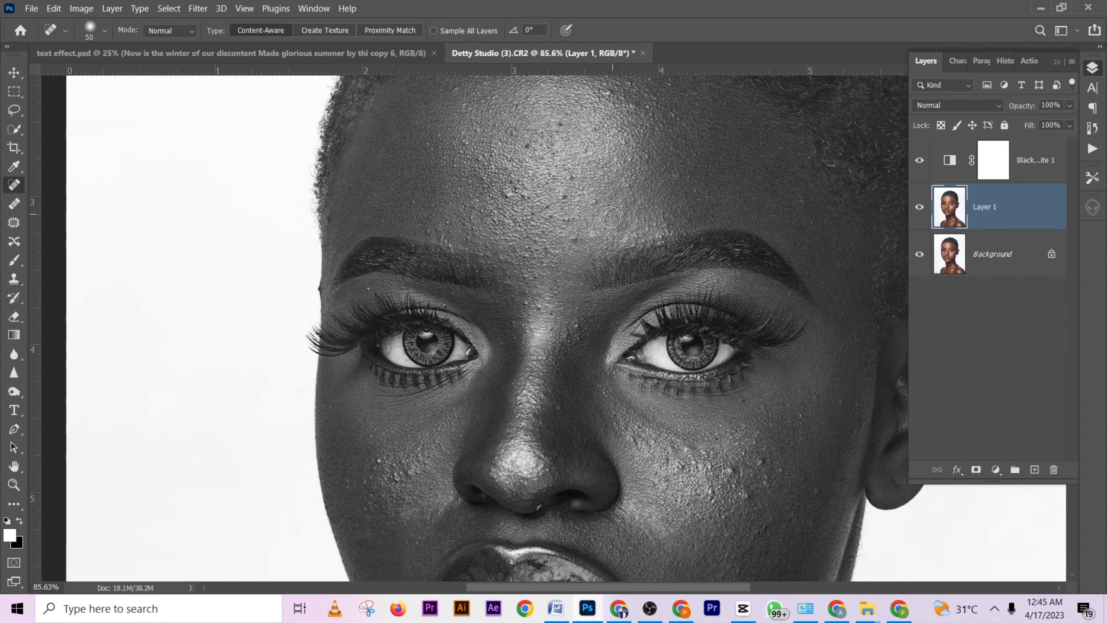
left_click(594, 215)
left_click(565, 200)
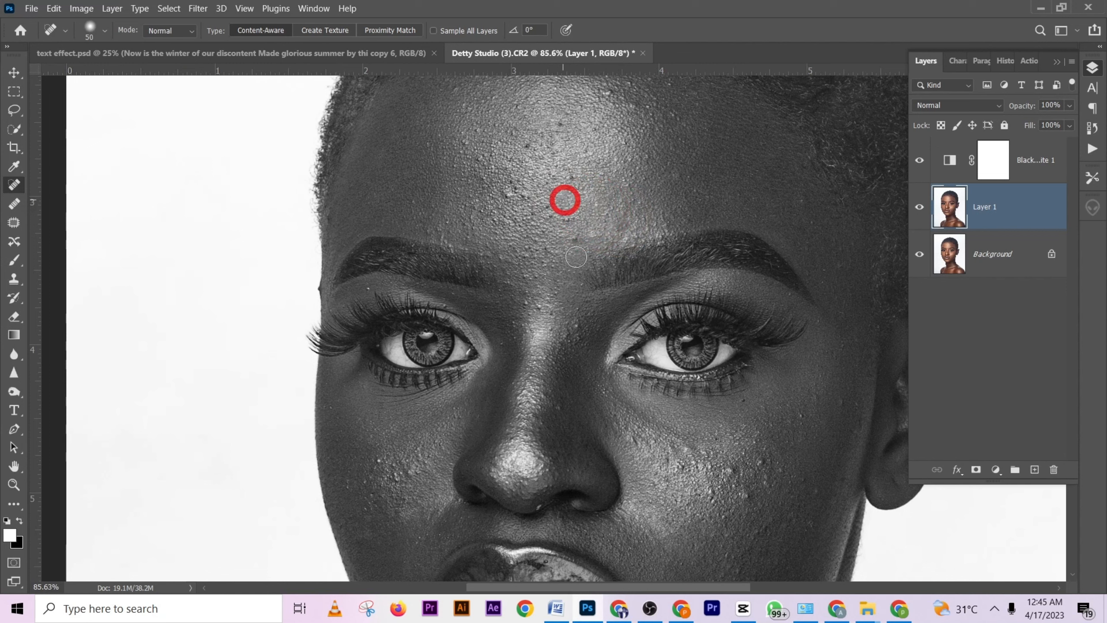
left_click(571, 231)
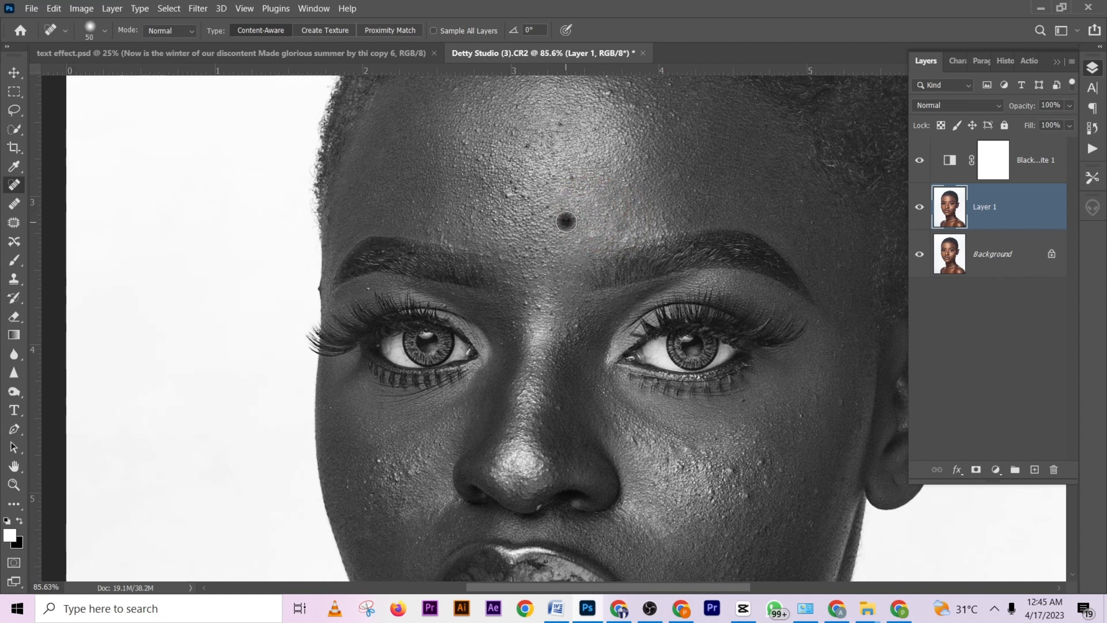
- Set Reds to -69 in the Black & White adjustment layer to emphasize the skin blemishes
double_click(944, 165)
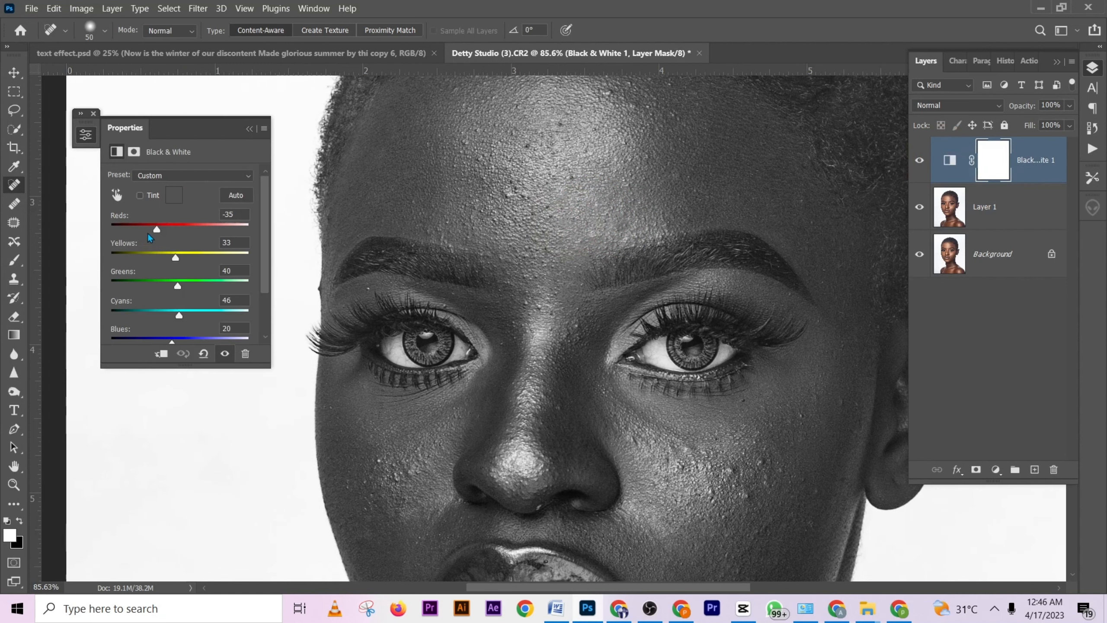
left_click_drag(156, 230, 150, 231)
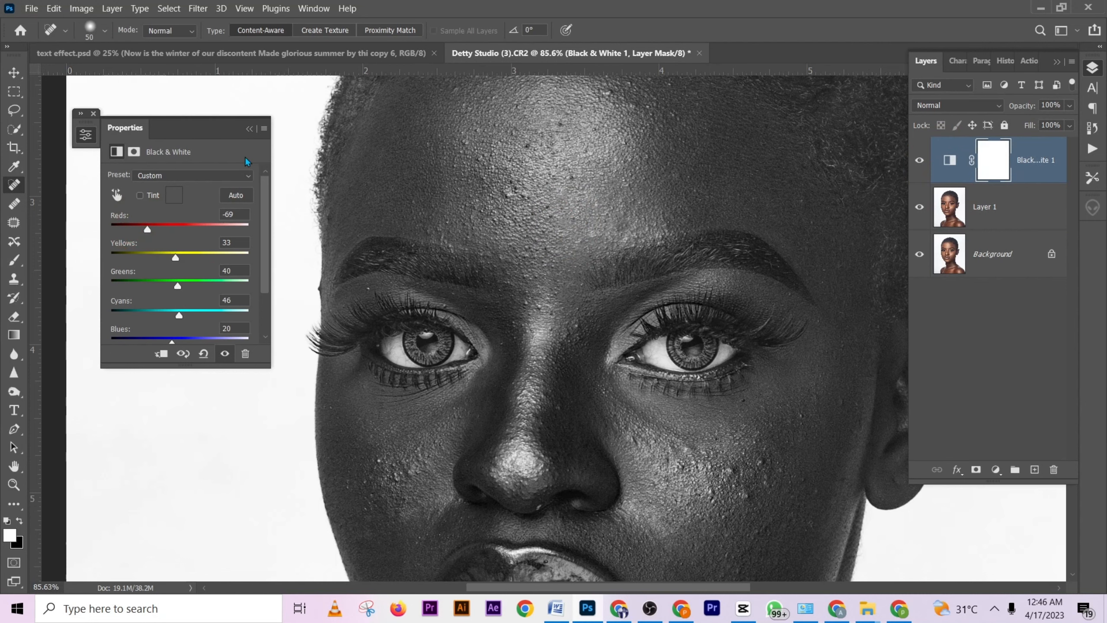
left_click(250, 129)
- Heal the blemishes across the cheek beside the visible ear on Layer 1 with the Spot Healing Brush
scroll(671, 304, "down", 5)
scroll(671, 304, "right", 2)
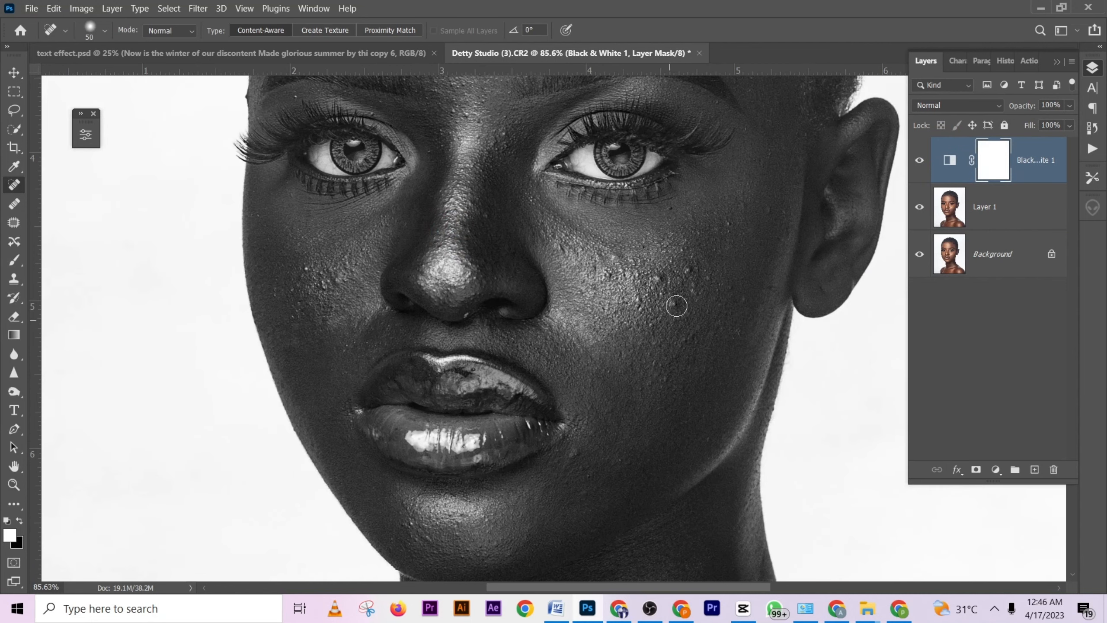
left_click(659, 277)
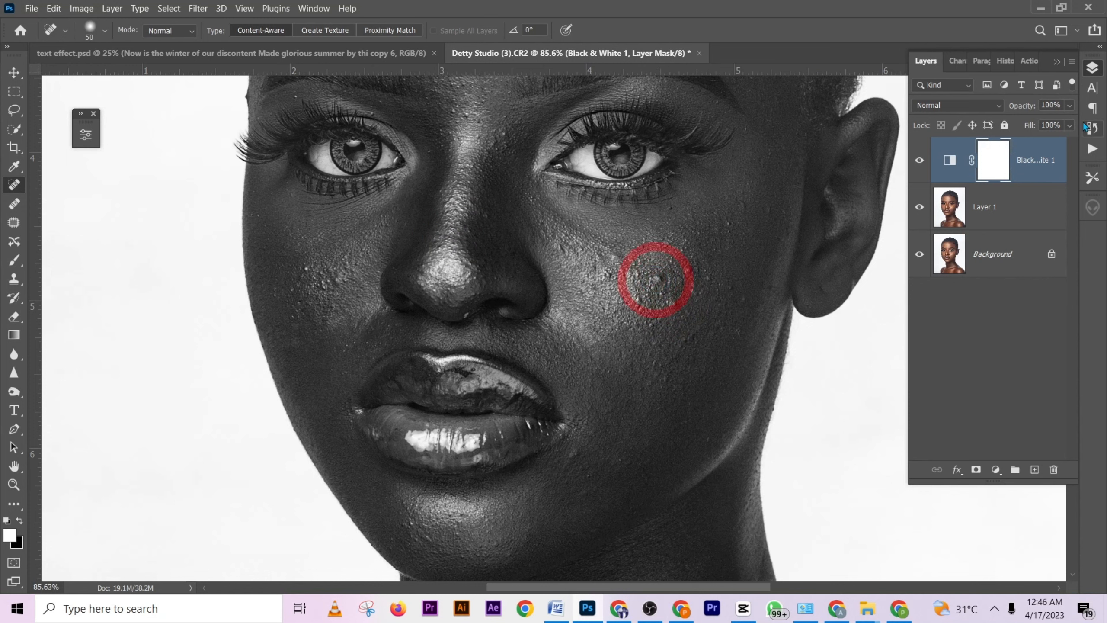
left_click(1020, 204)
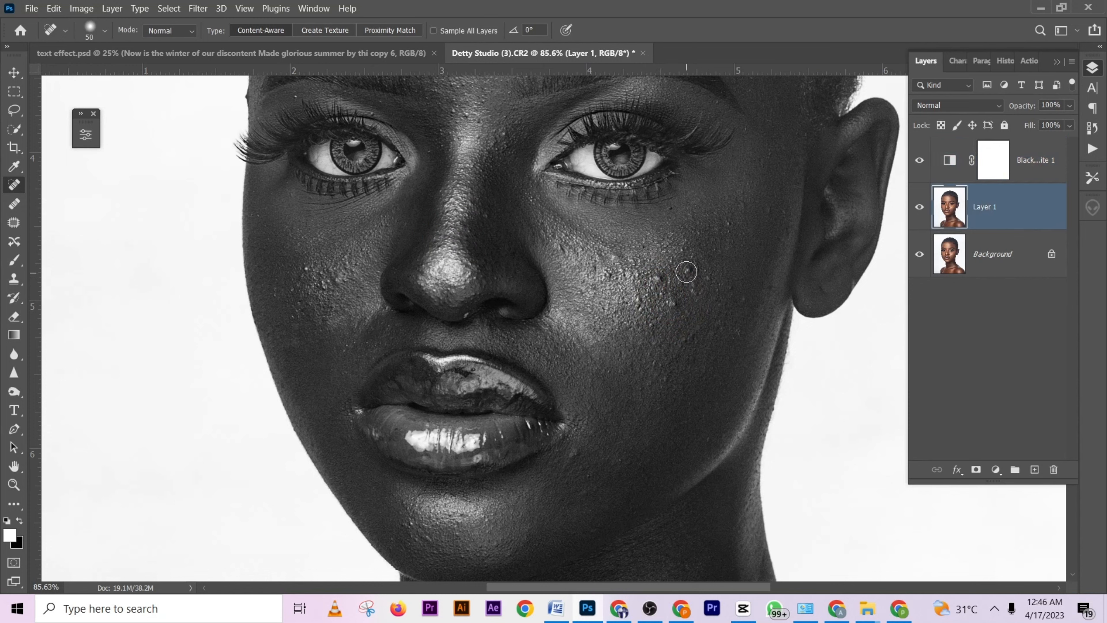
left_click(686, 272)
left_click(658, 278)
left_click(675, 304)
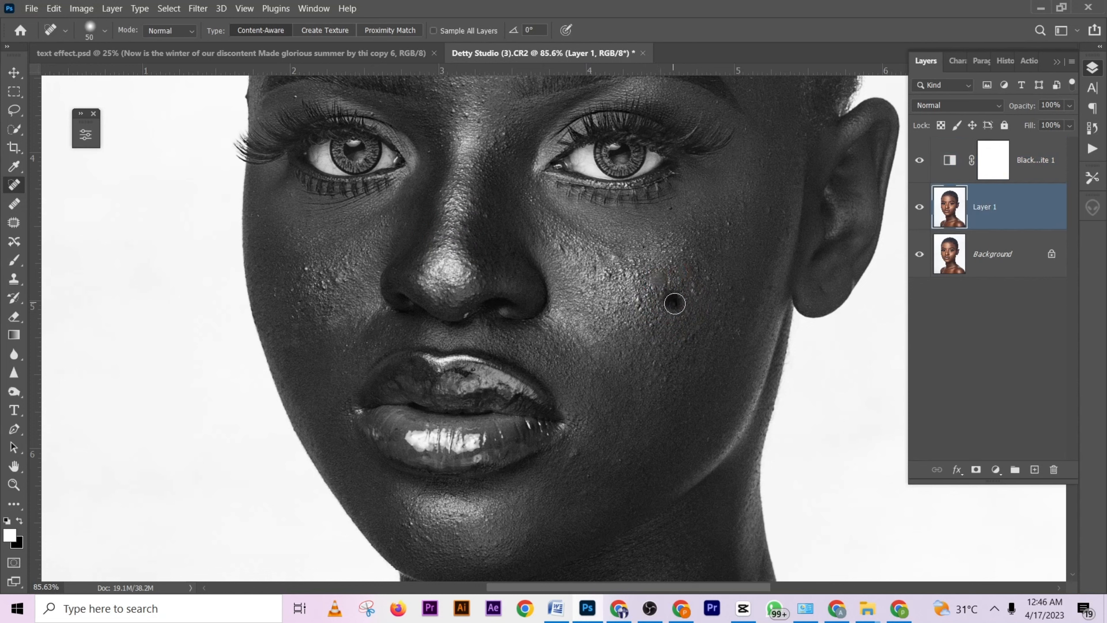
left_click(615, 257)
left_click(629, 260)
left_click(602, 256)
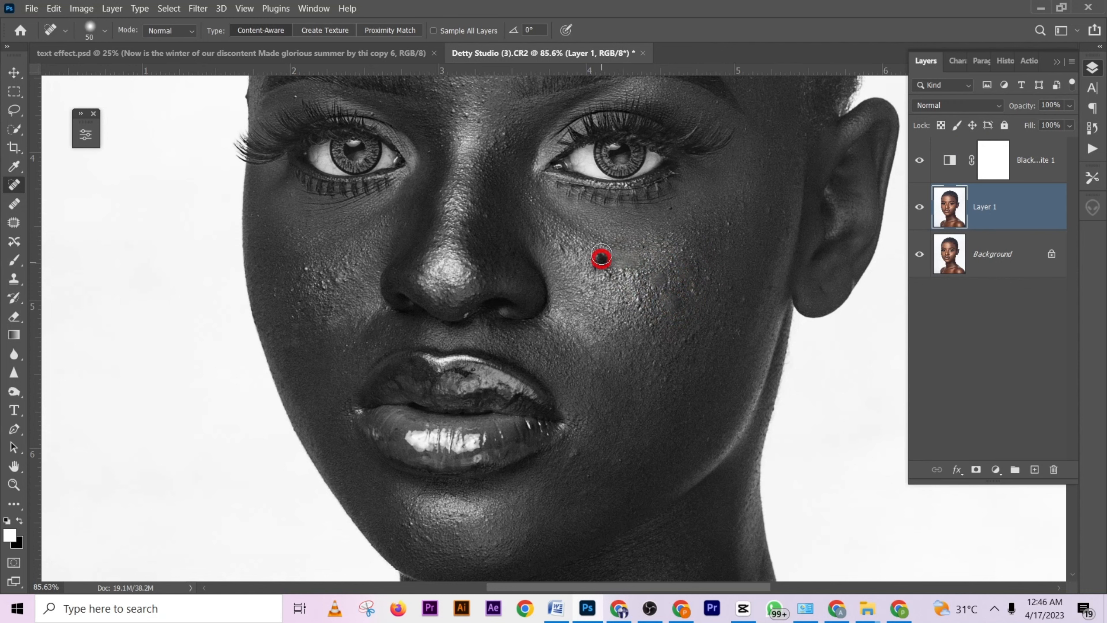
left_click(599, 268)
left_click(671, 280)
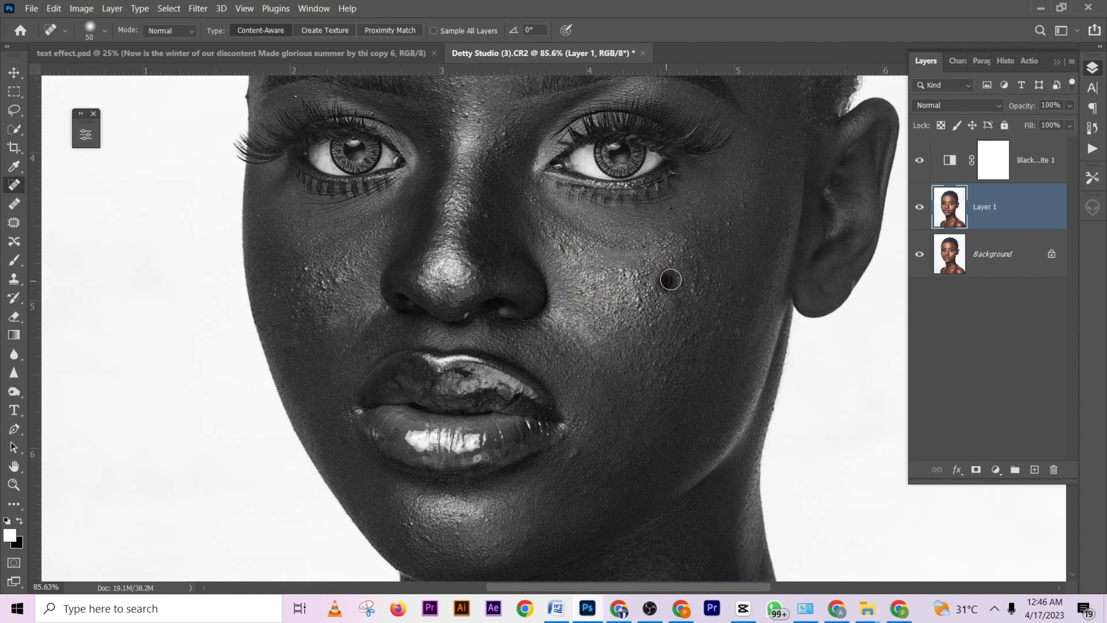
left_click(653, 323)
- Heal the spots below the corner of the mouth and on the lower cheek near the visible ear
left_click_drag(599, 332, 605, 211)
left_click(579, 329)
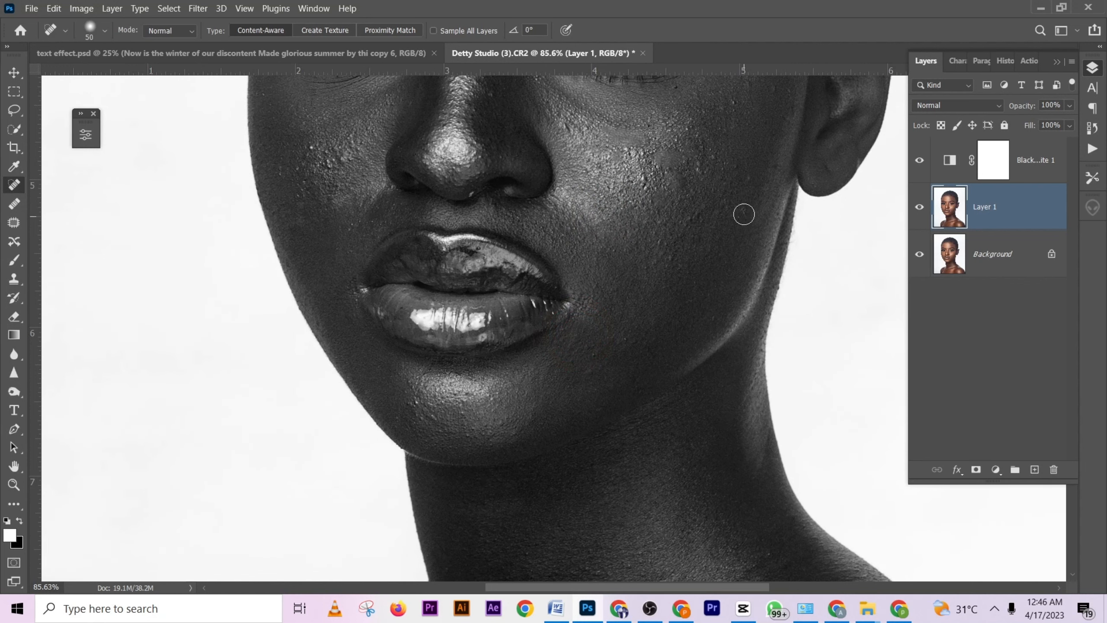
left_click(743, 214)
left_click(751, 178)
- Heal the cluster of bumps on the cheek farthest from the visible ear
left_click_drag(551, 228, 727, 312)
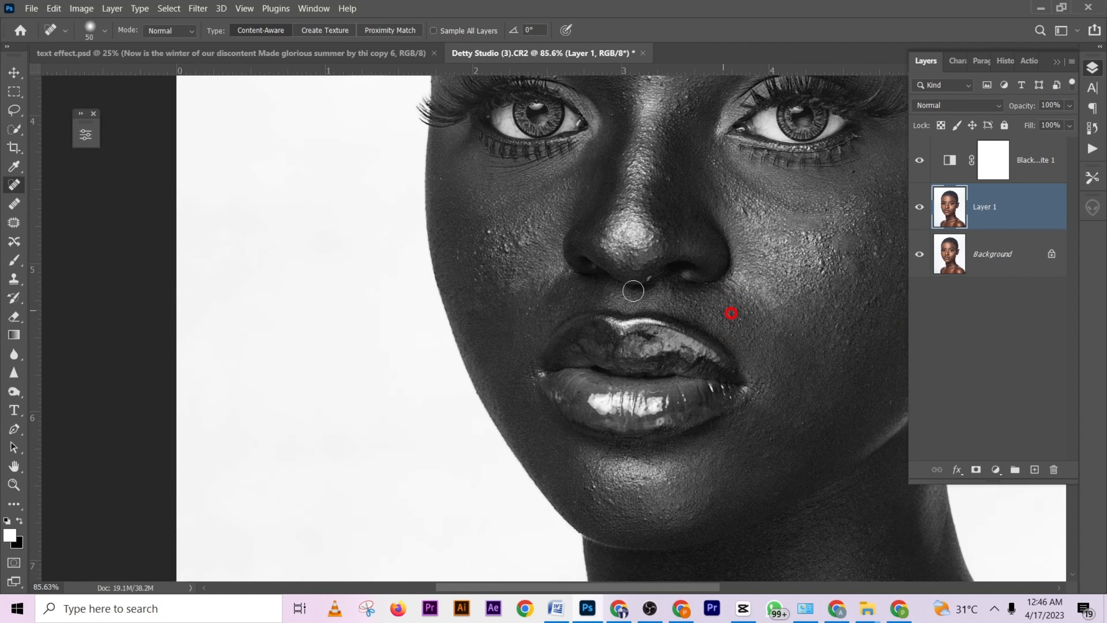
left_click(485, 233)
left_click(502, 254)
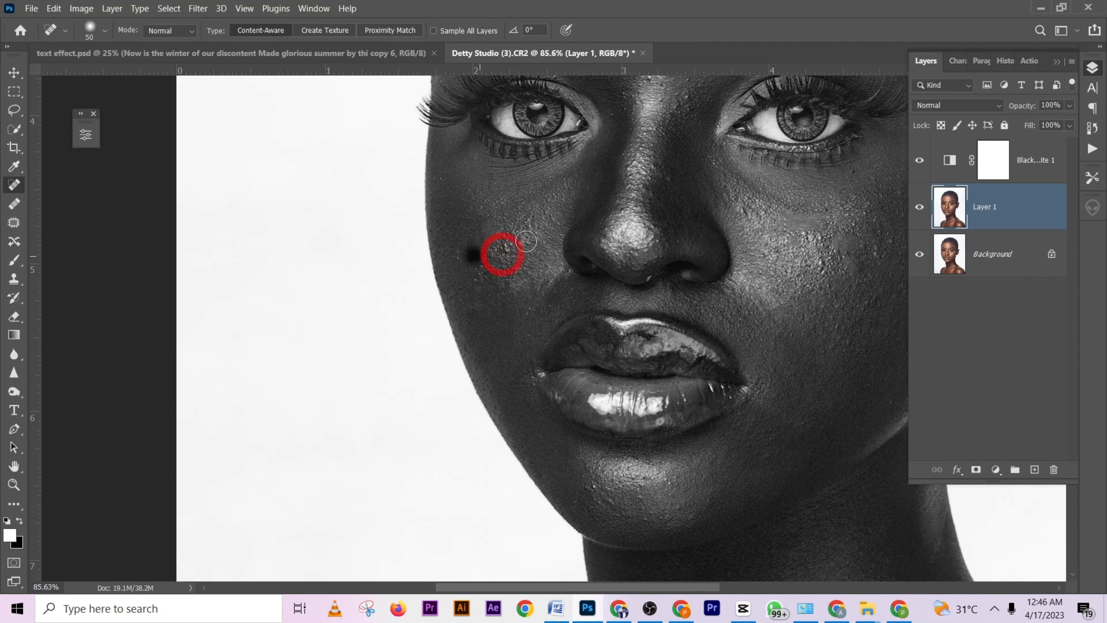
left_click(481, 275)
left_click_drag(481, 276, 504, 269)
- Heal the blemishes on the side of the forehead farthest from the visible ear
left_click_drag(648, 213, 608, 374)
left_click_drag(605, 209, 601, 367)
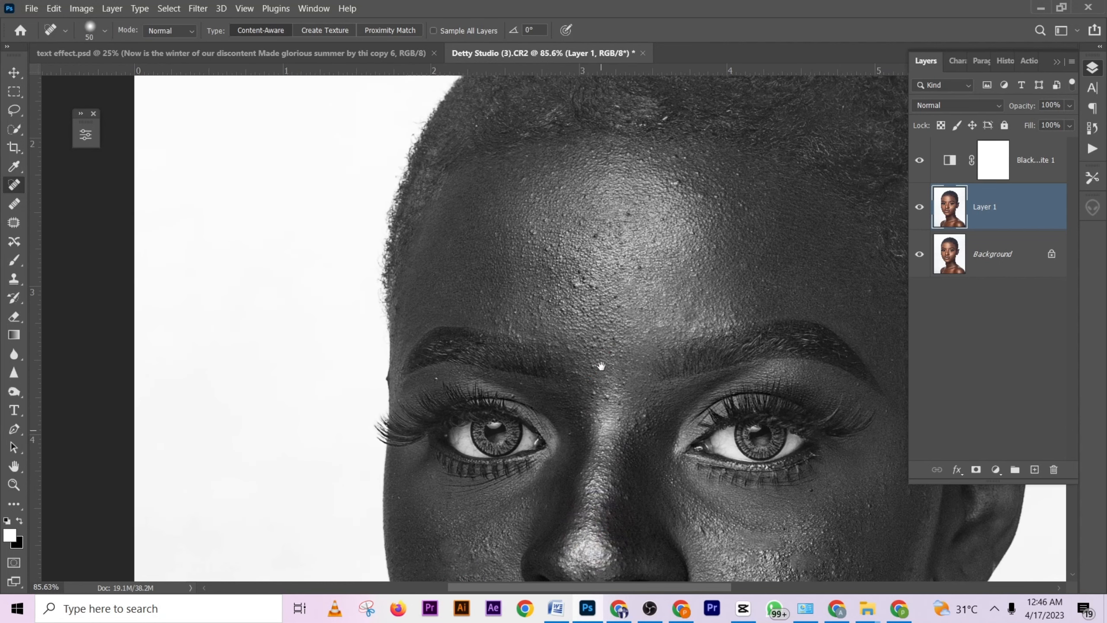
left_click_drag(573, 289, 590, 276)
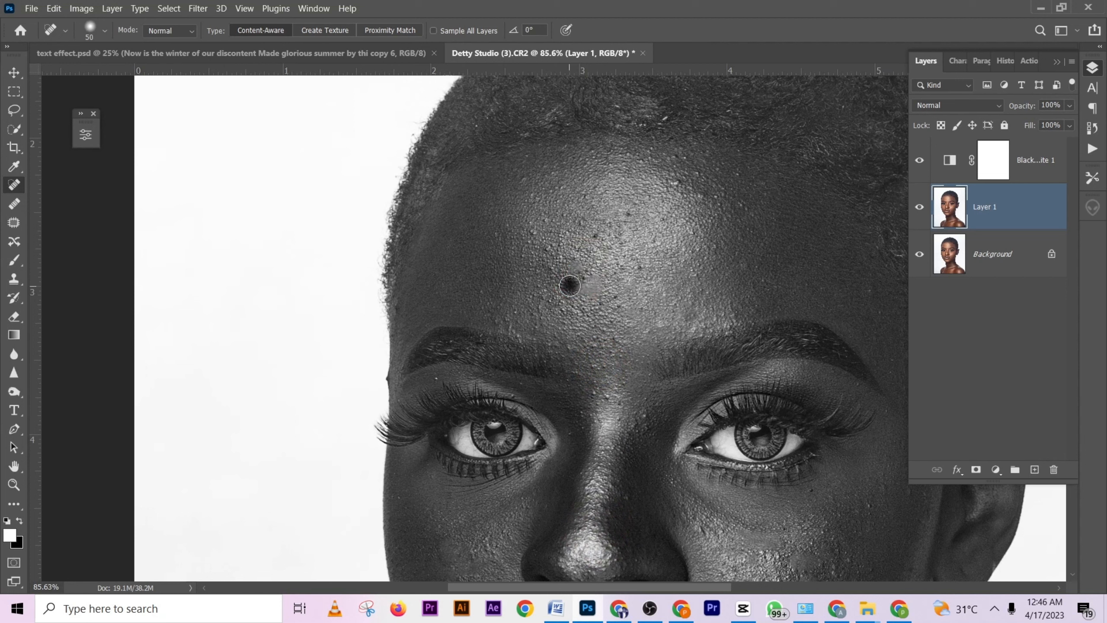
left_click(534, 201)
left_click(527, 174)
left_click(516, 226)
left_click(535, 226)
left_click(548, 224)
left_click(553, 262)
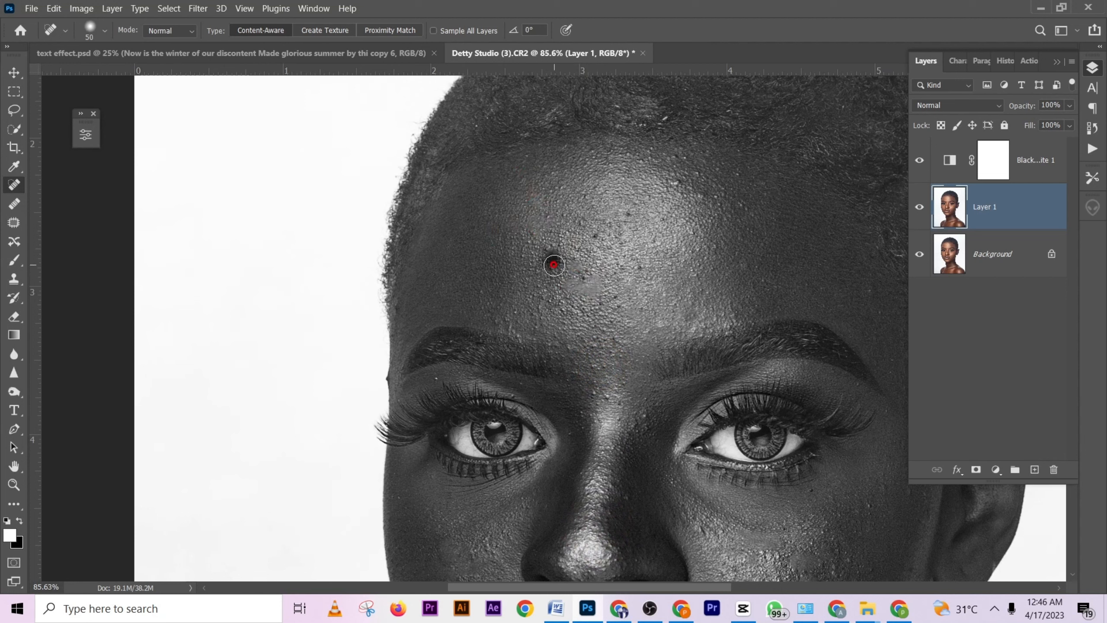
left_click(554, 270)
- Heal the dark spots in the centre of the forehead and on its side toward the visible ear
scroll(632, 279, "down", 1)
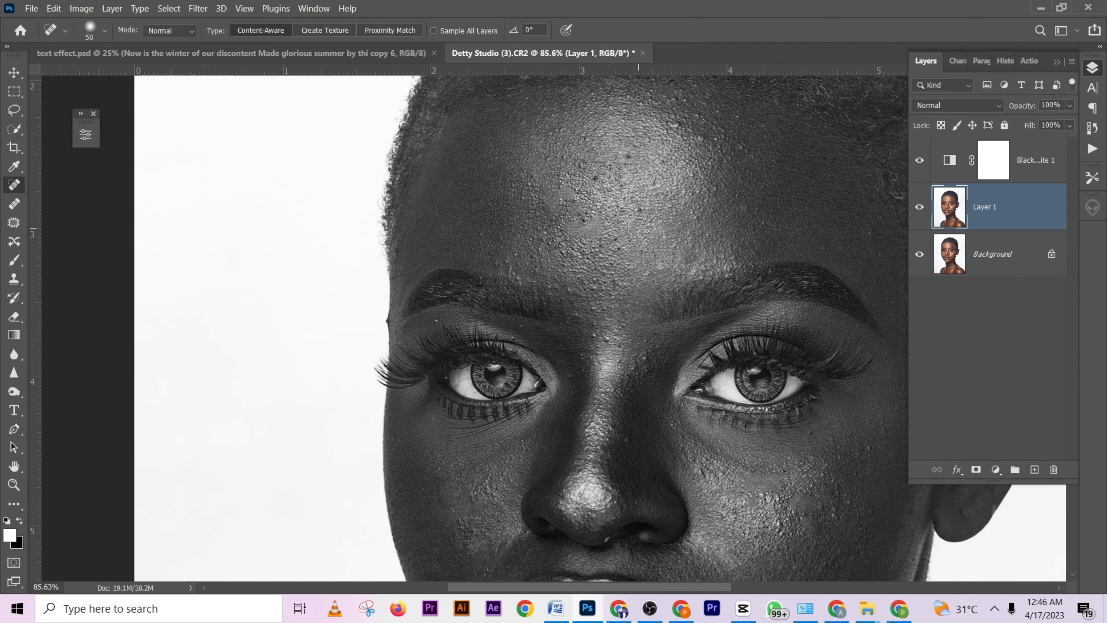
left_click(635, 211)
left_click(601, 178)
left_click(630, 157)
left_click(700, 139)
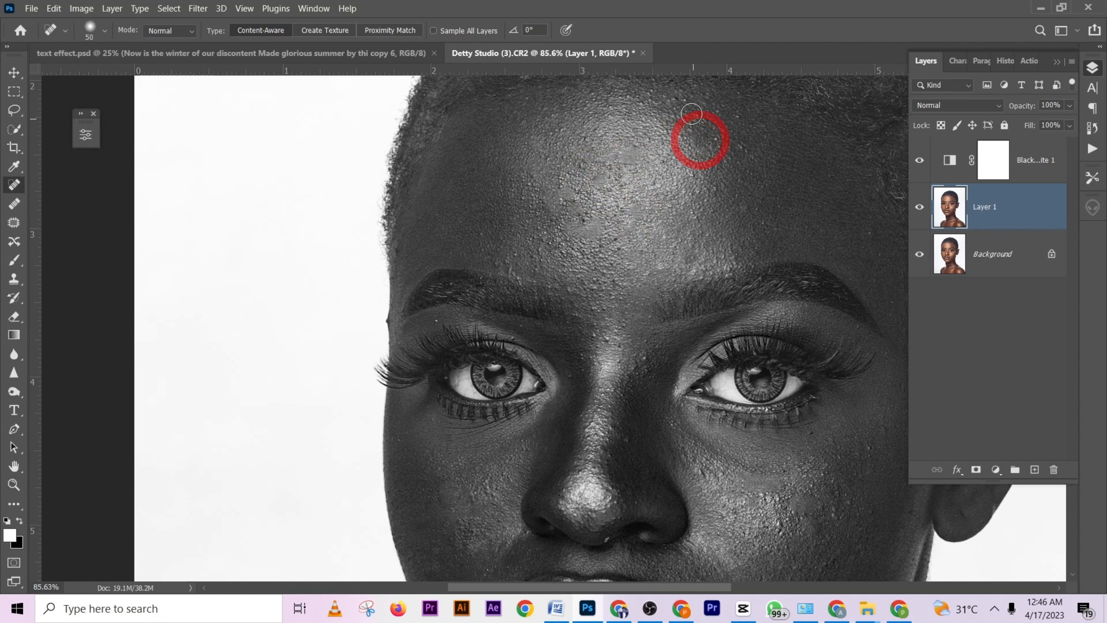
left_click(748, 210)
- Heal the remaining spots around the bridge of the nose, the forehead and the cheek farthest from the visible ear
left_click_drag(695, 349, 695, 381)
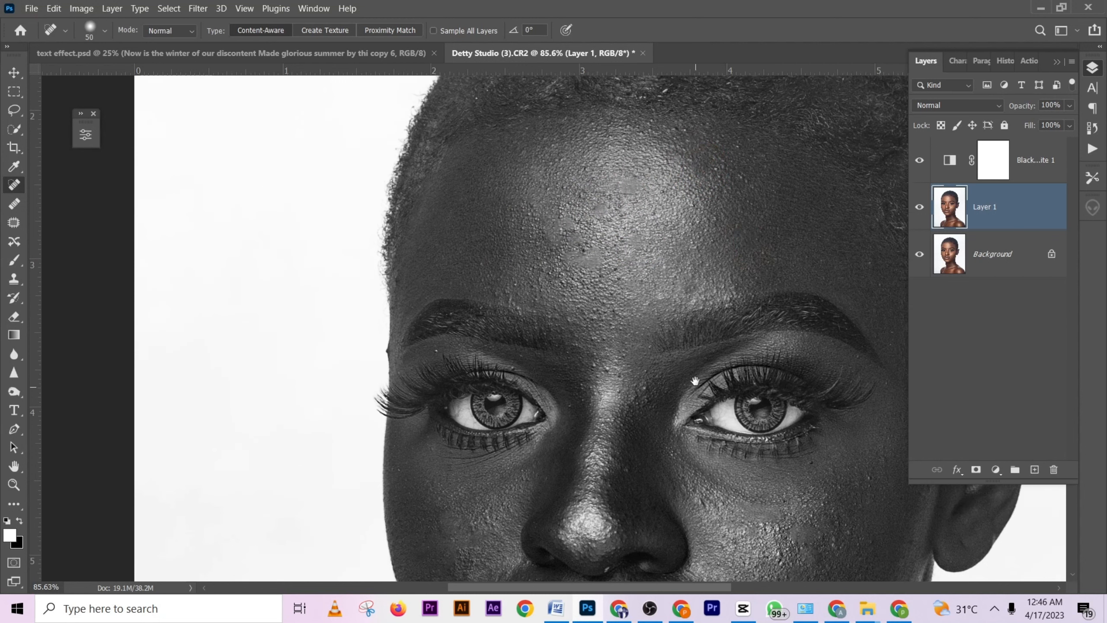
left_click(650, 390)
left_click(601, 365)
left_click(583, 196)
scroll(580, 205, "down", 4)
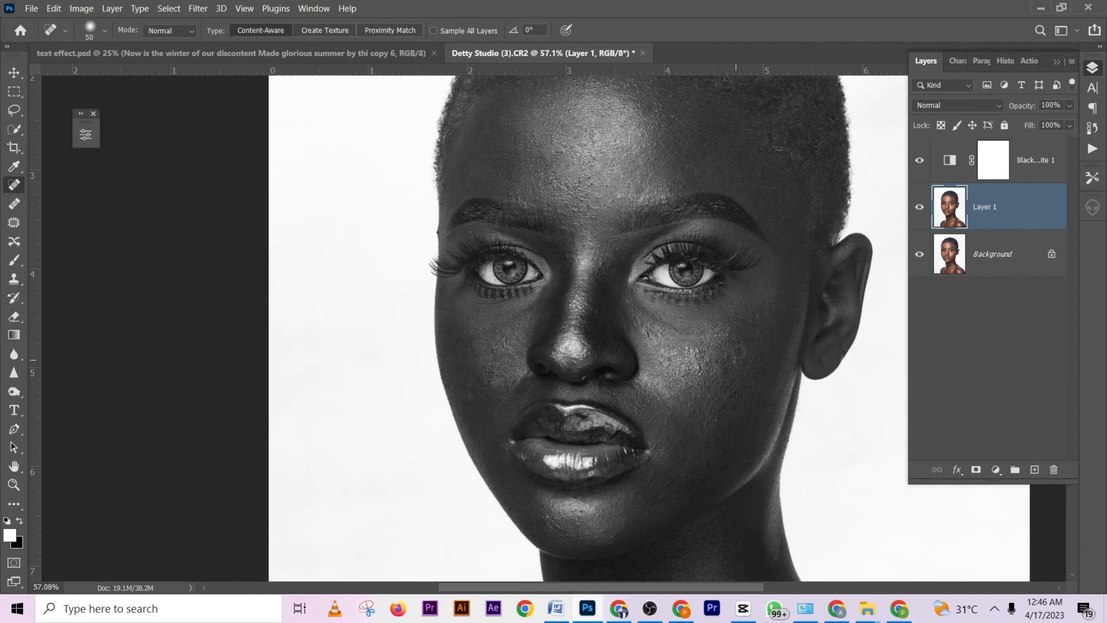
left_click_drag(716, 367, 685, 269)
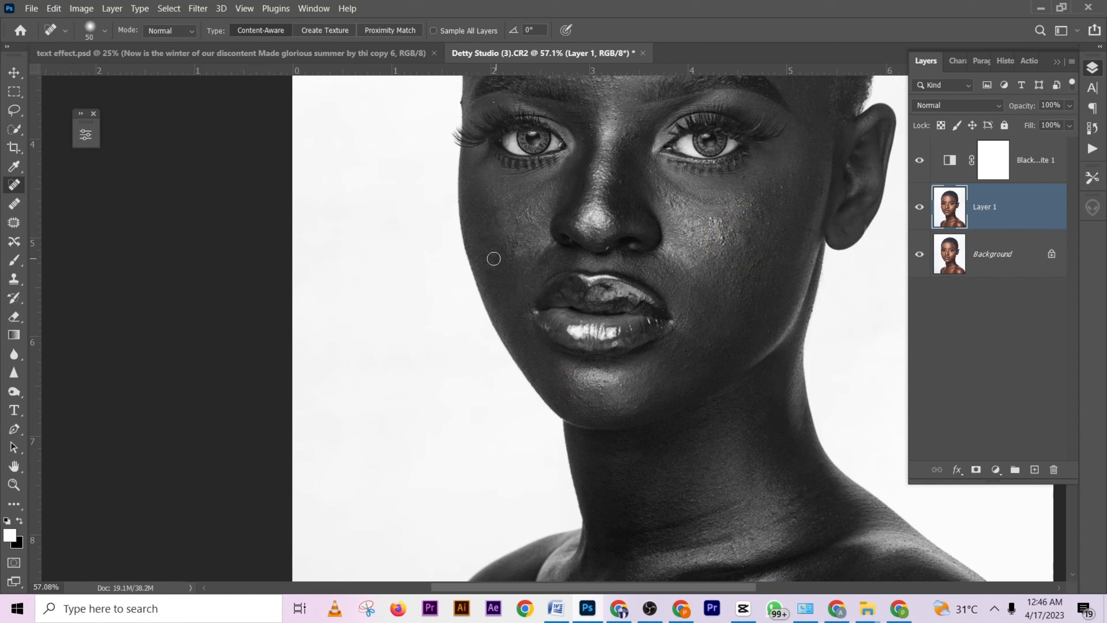
left_click_drag(494, 259, 493, 279)
- Delete the Black & White adjustment layer and flatten the image into the Background
left_click_drag(1033, 161, 1054, 469)
scroll(735, 236, "down", 2)
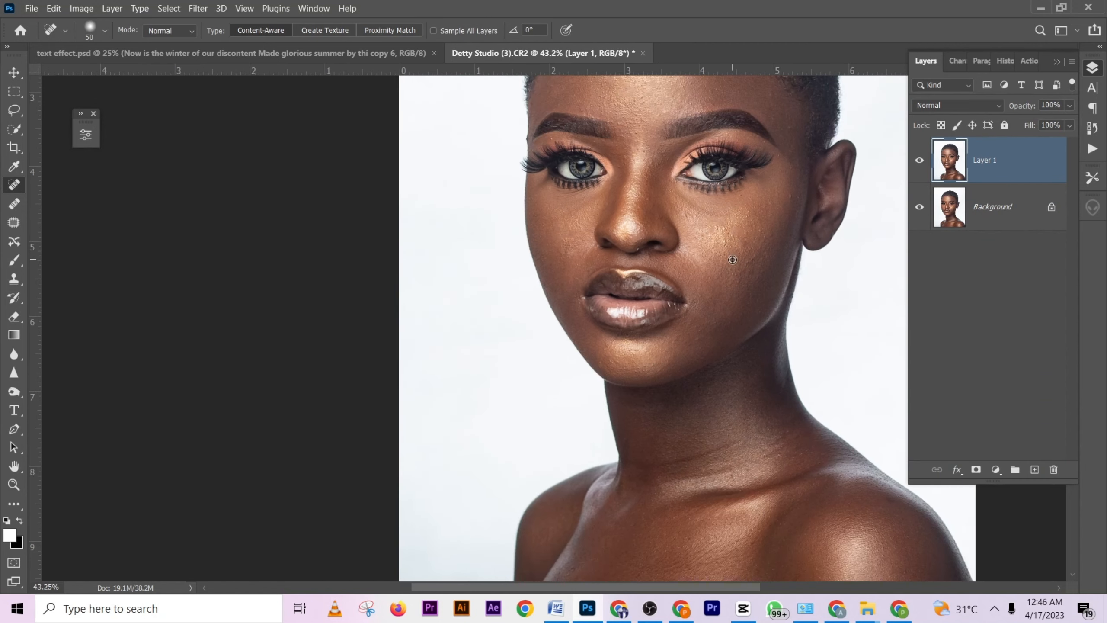
scroll(732, 260, "up", 3)
left_click_drag(746, 250, 674, 212)
scroll(752, 291, "down", 5)
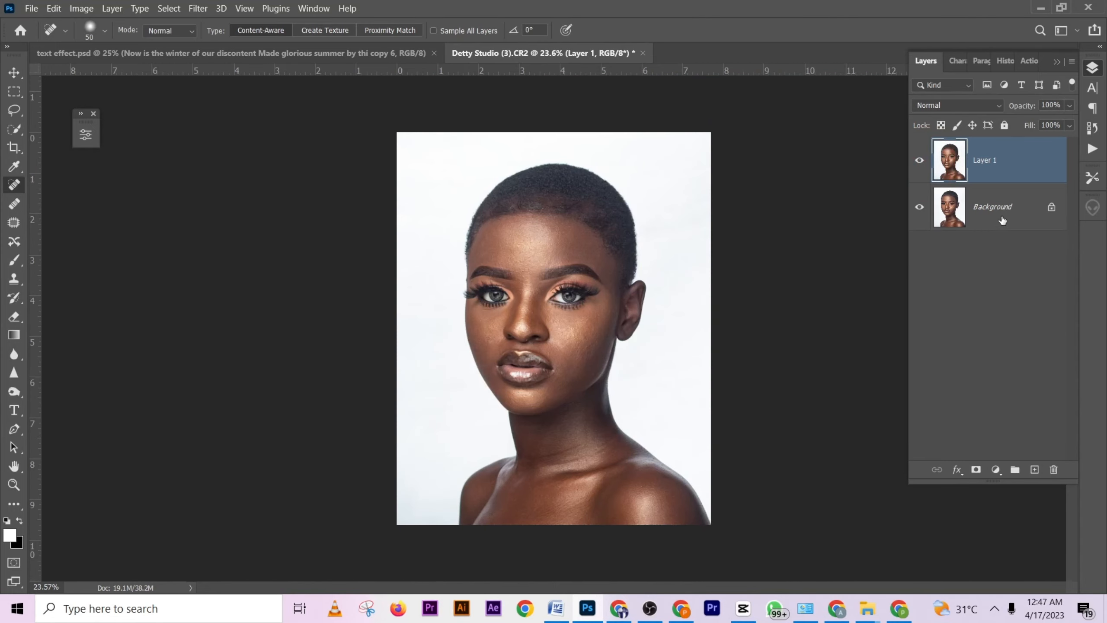
right_click(1020, 219)
left_click(1037, 352)
scroll(619, 323, "up", 3)
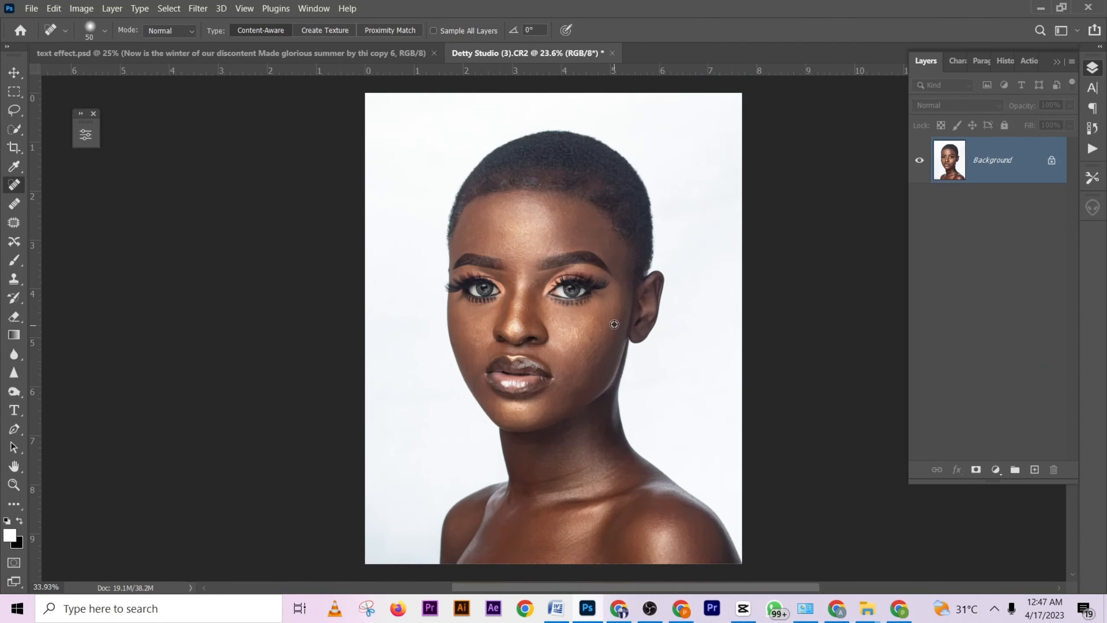
scroll(620, 322, "down", 1)
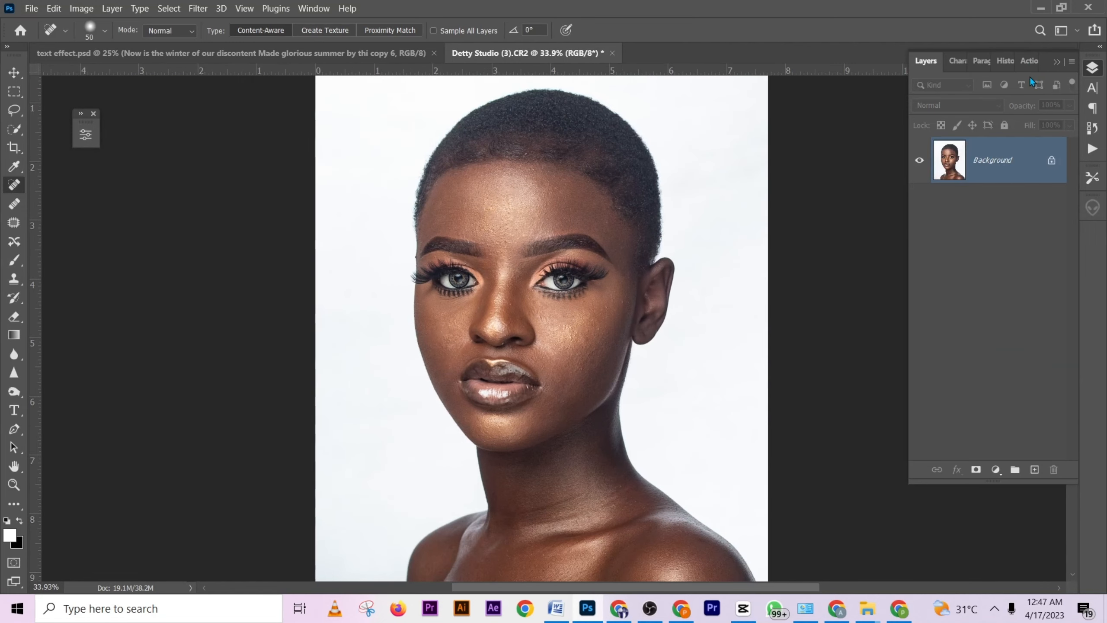
- Play the fr s action from the test set on the flattened portrait
left_click(1025, 63)
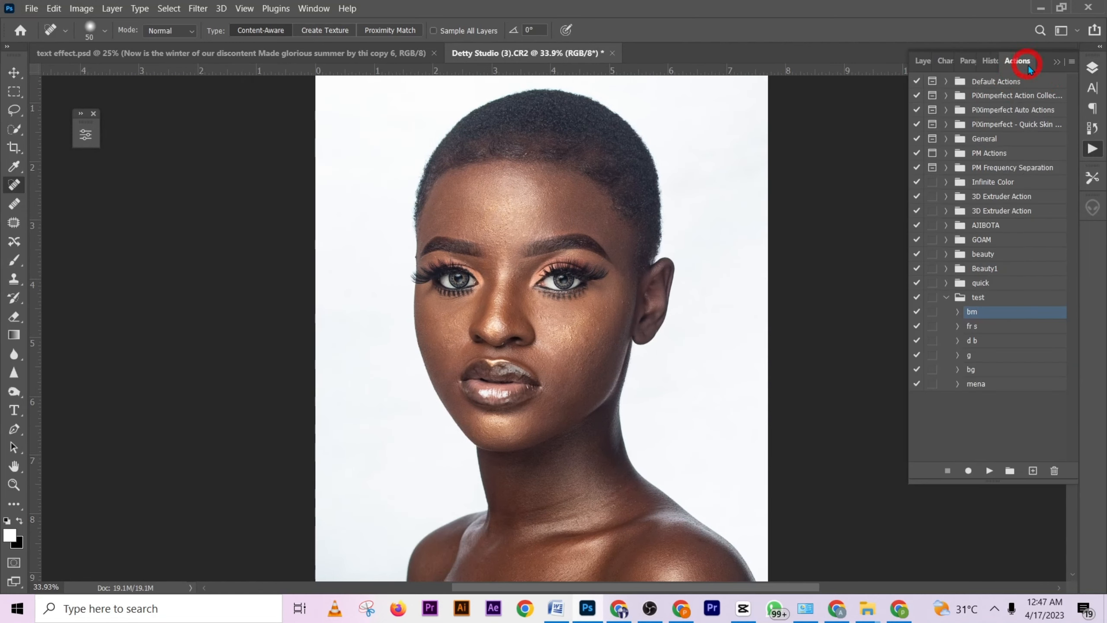
left_click(981, 327)
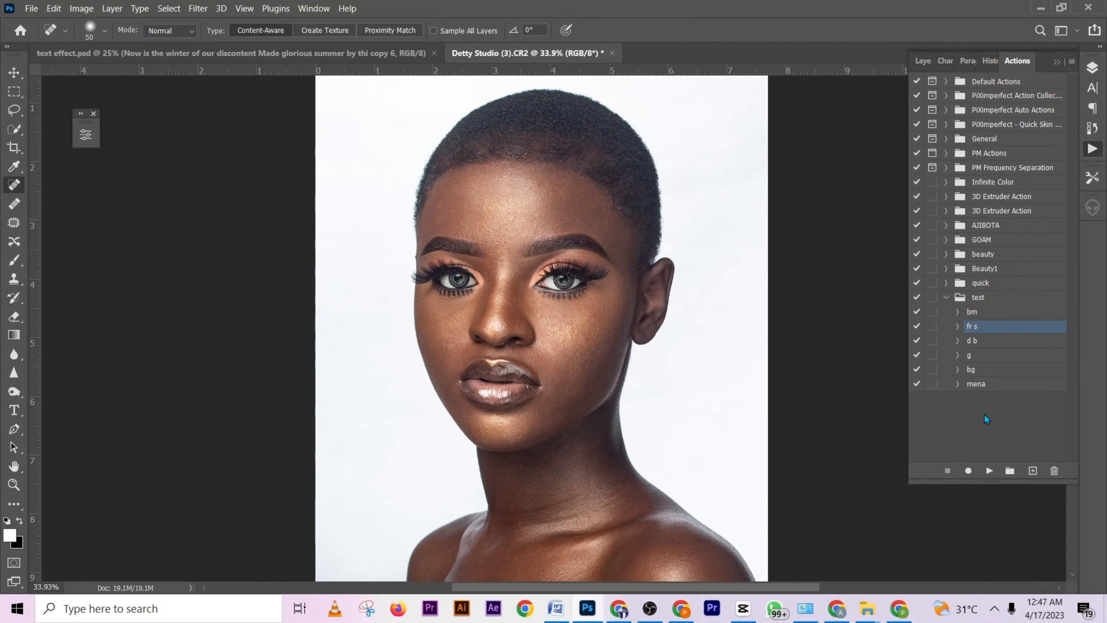
left_click(989, 471)
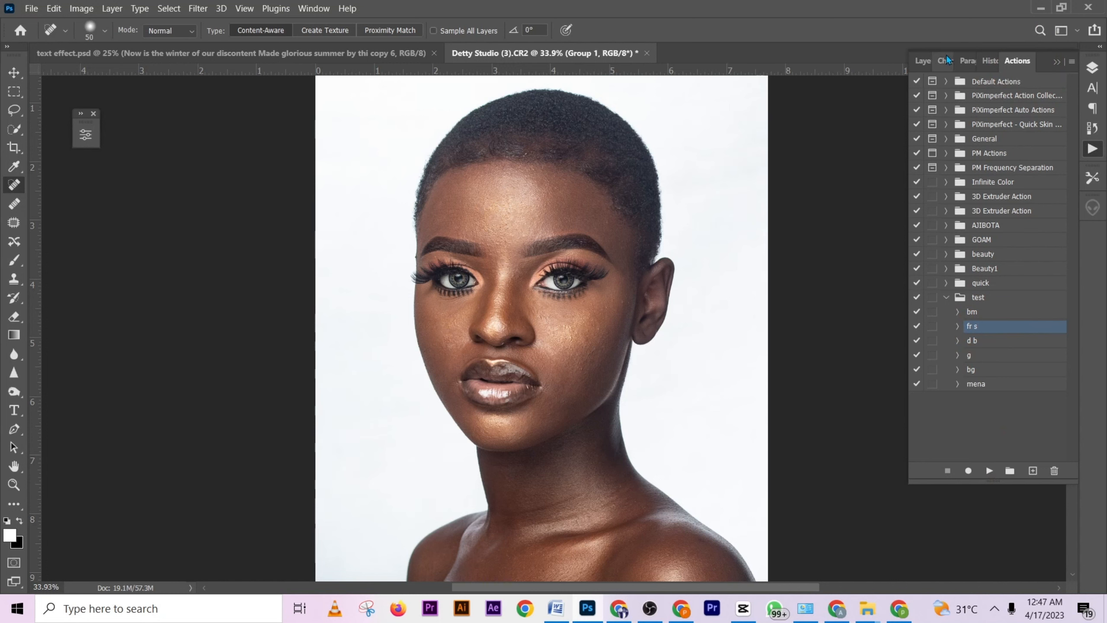
- On the L layer, blend the skin tones across the centre of the forehead with the Mixer Brush at size 175
left_click(925, 61)
left_click(936, 147)
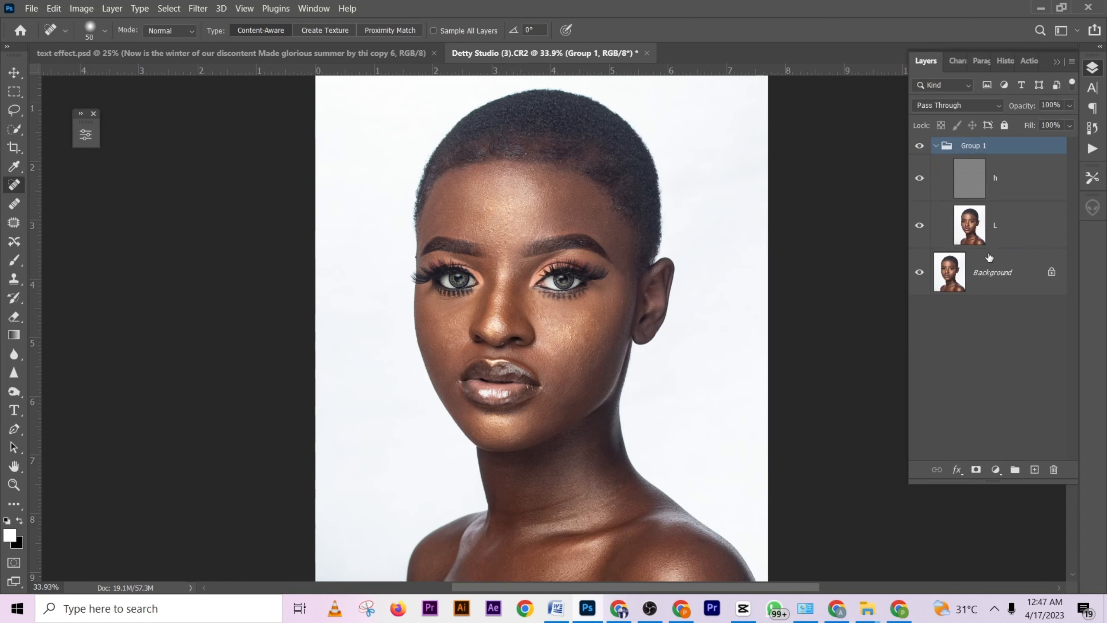
left_click(1009, 224)
left_click(14, 260)
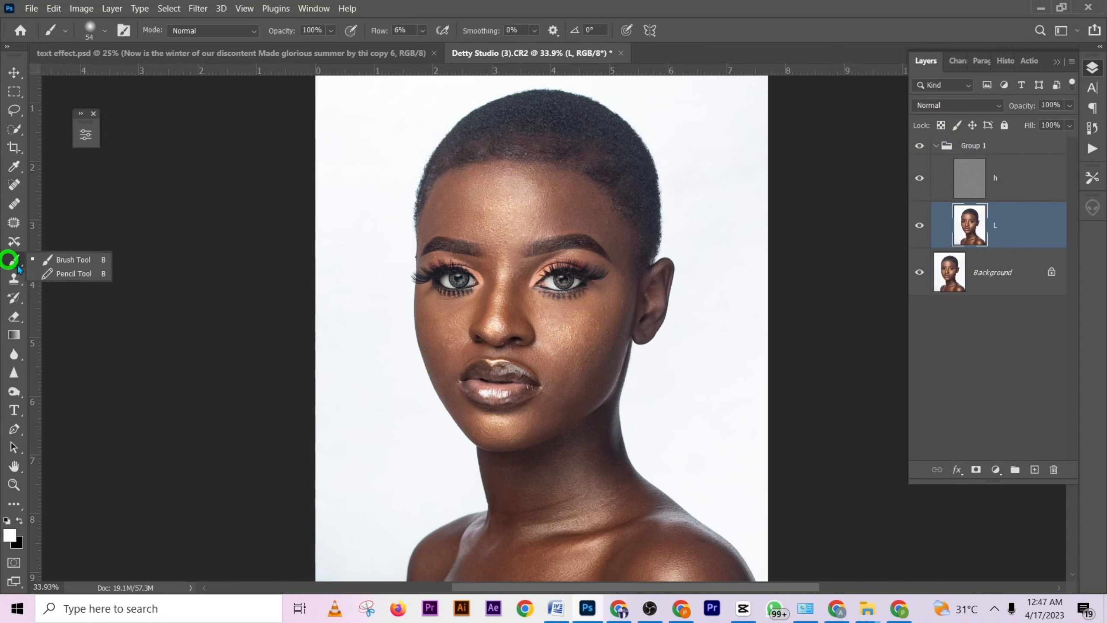
left_click(14, 506)
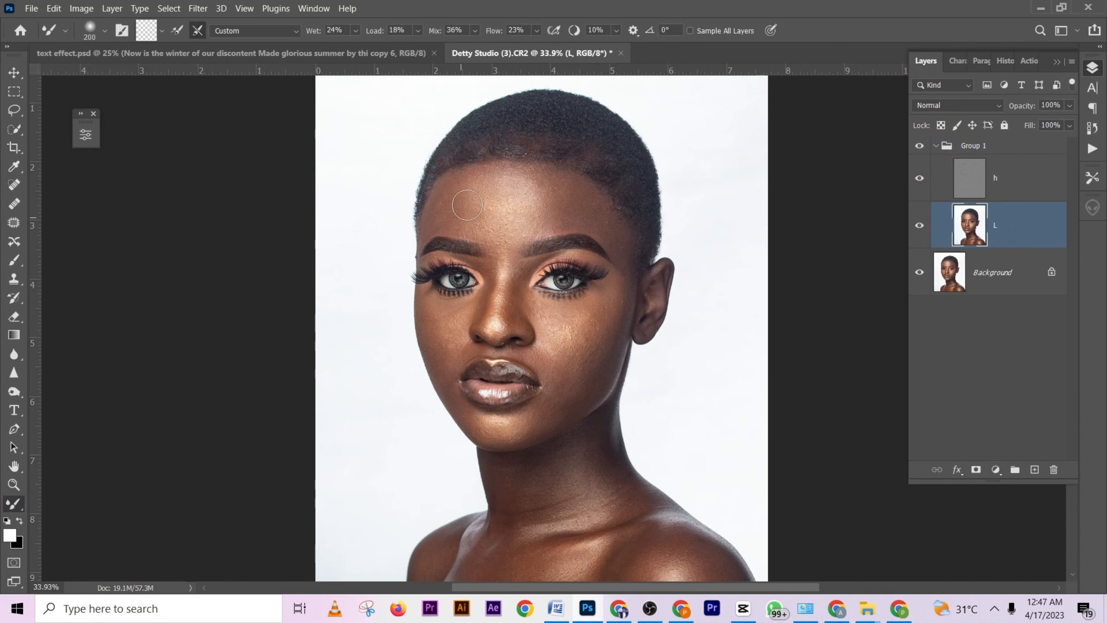
scroll(471, 199, "up", 3)
mouse_move(418, 237)
left_mouse_down()
mouse_move(428, 195)
mouse_move(519, 264)
mouse_move(448, 206)
left_mouse_up()
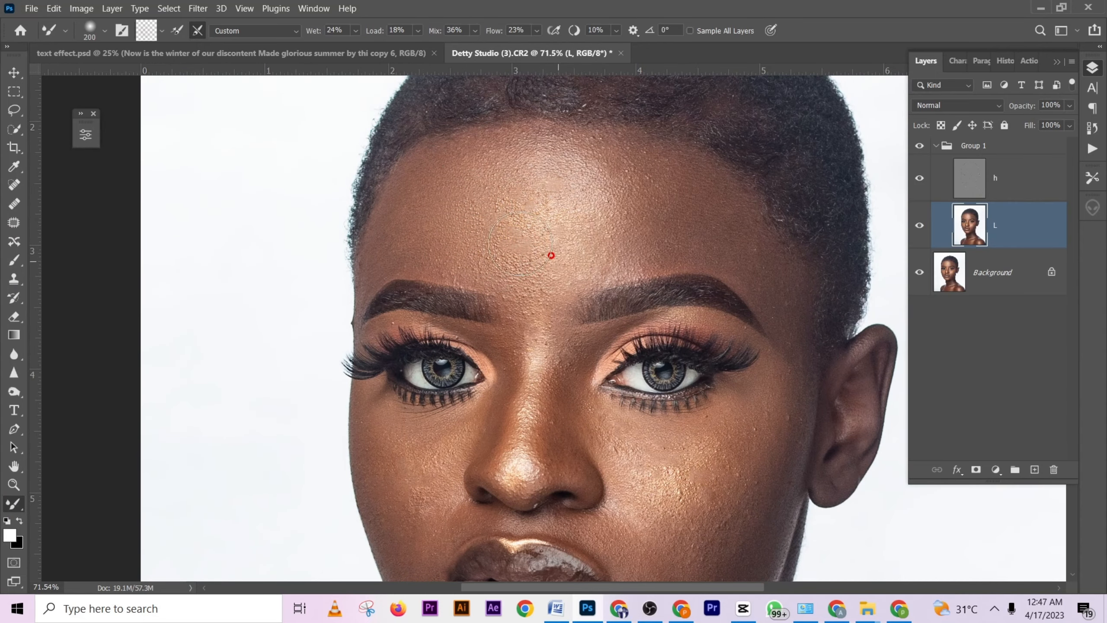
left_click_drag(518, 240, 509, 240)
right_click(584, 253, "alt")
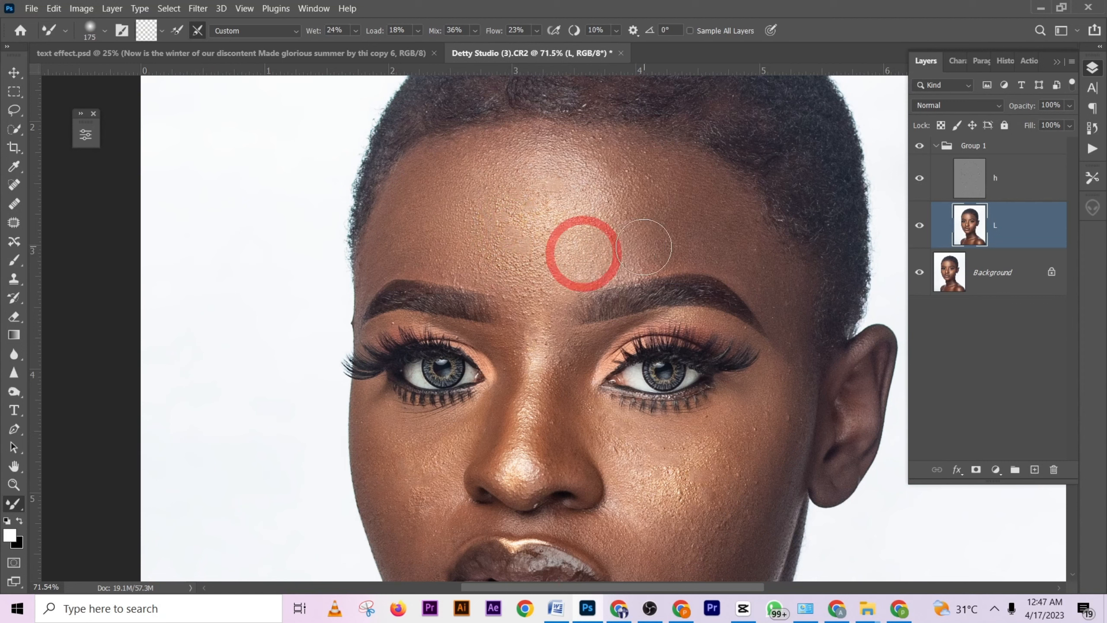
right_click(664, 223, "alt")
mouse_move(665, 223)
left_mouse_down()
mouse_move(726, 228)
mouse_move(763, 258)
mouse_move(773, 285)
mouse_move(736, 217)
mouse_move(635, 226)
mouse_move(622, 264)
mouse_move(571, 220)
left_mouse_up()
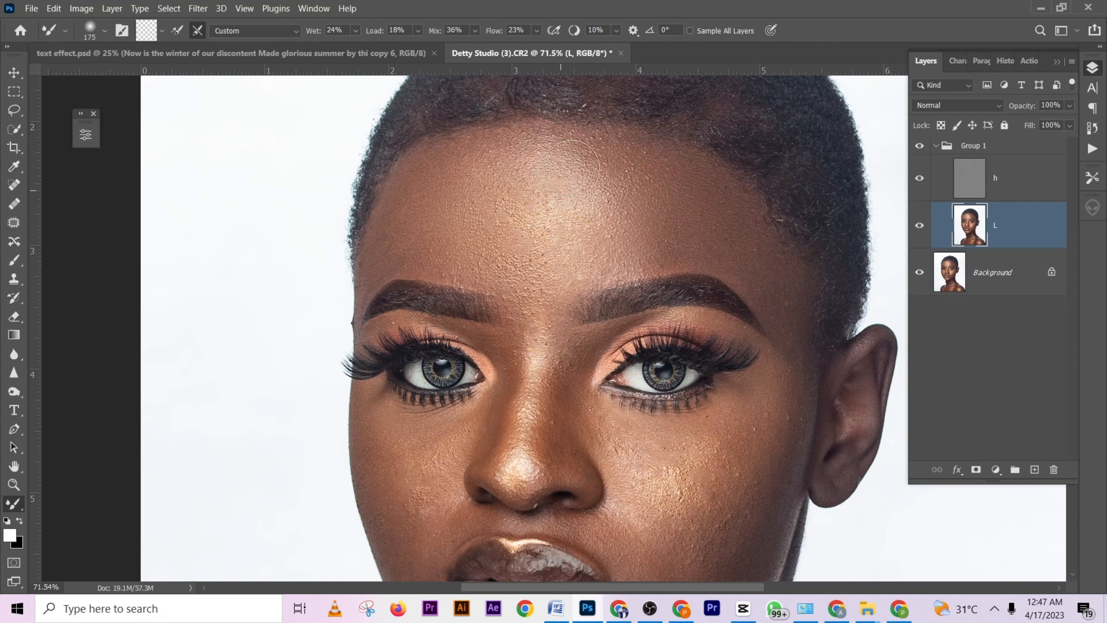
- Blend the skin along the hairline, between the eyebrows and above the brow nearest the visible ear with the Mixer Brush
left_click(487, 155)
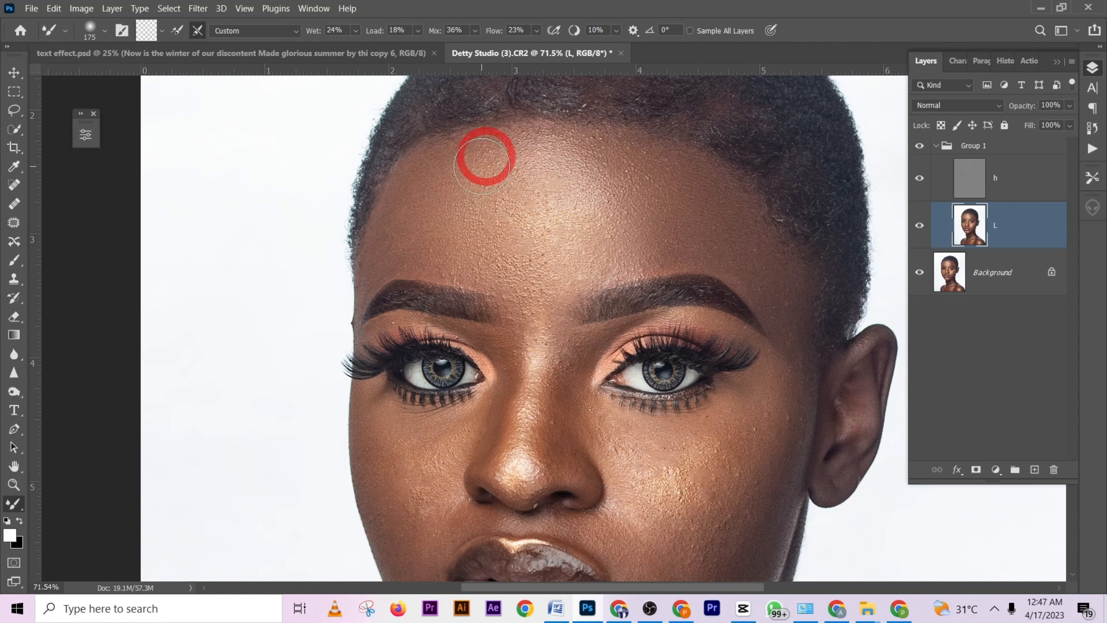
scroll(457, 160, "down", 1)
left_click_drag(460, 198, 487, 194)
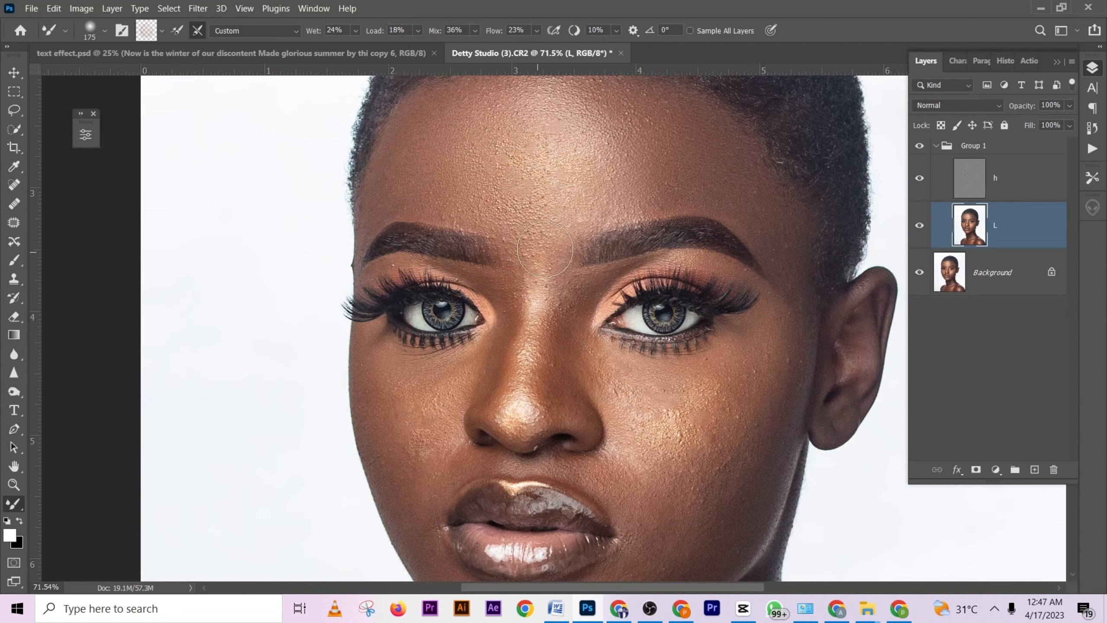
left_click_drag(546, 229, 628, 205)
key("space")
mouse_move(618, 139)
left_mouse_down()
mouse_move(632, 239)
mouse_move(564, 169)
mouse_move(585, 145)
left_mouse_up()
left_click(628, 230)
- Smooth the highlights and tones of the cheek nearest the visible ear with the Mixer Brush at size 137
scroll(650, 234, "down", 3)
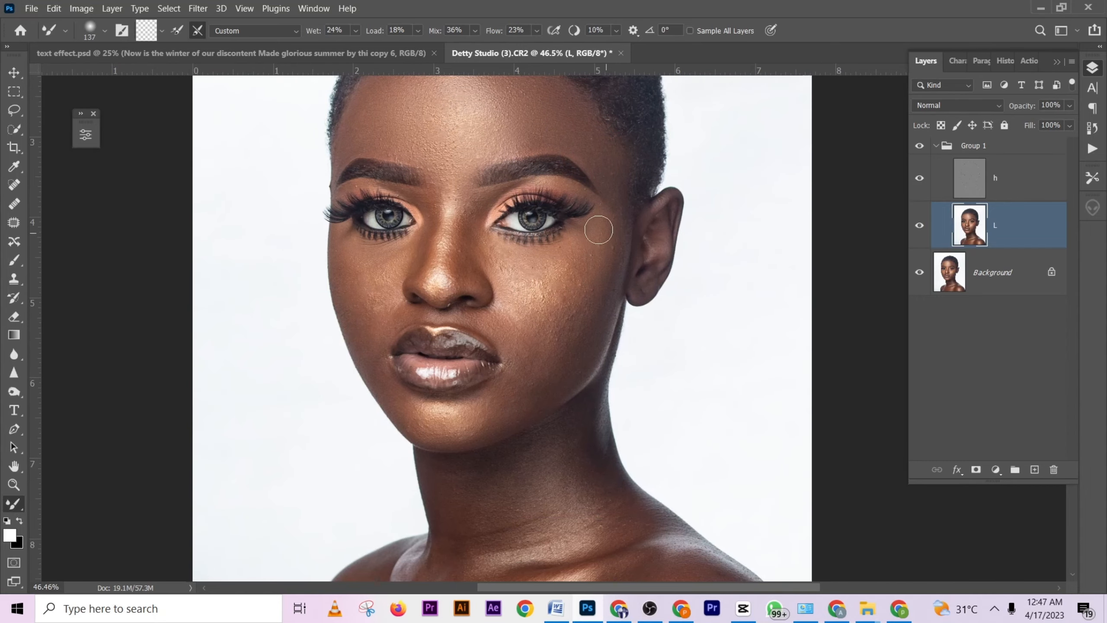
left_click(527, 274)
mouse_move(528, 274)
left_mouse_down()
mouse_move(506, 275)
mouse_move(507, 255)
mouse_move(494, 255)
mouse_move(572, 250)
mouse_move(541, 281)
mouse_move(501, 265)
mouse_move(518, 332)
mouse_move(544, 316)
left_mouse_up()
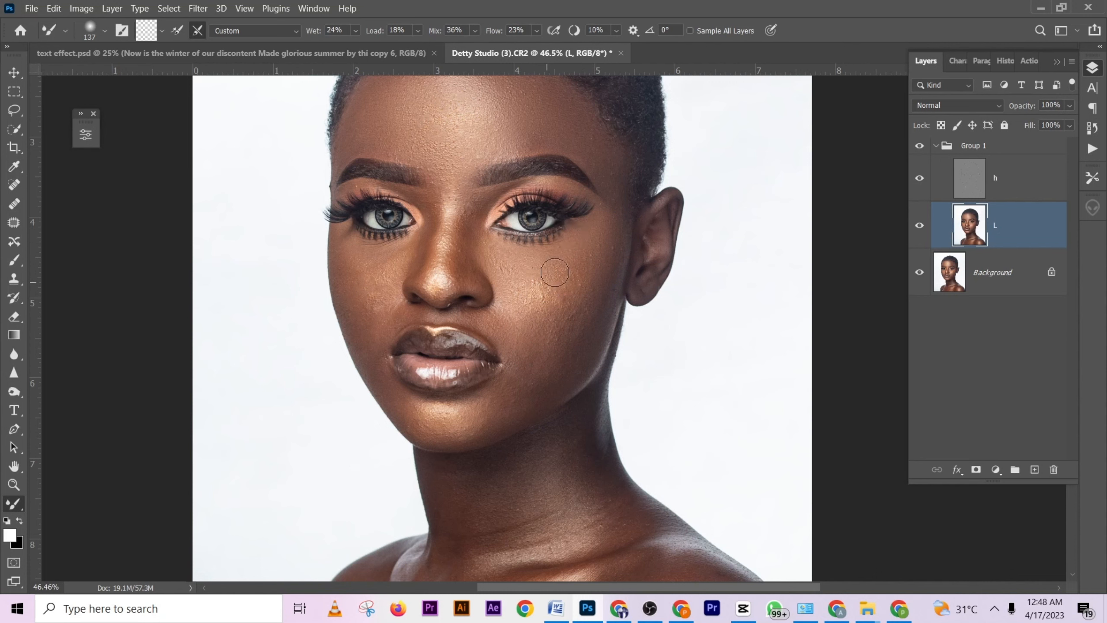
mouse_move(555, 272)
left_mouse_down()
mouse_move(522, 259)
mouse_move(539, 256)
mouse_move(527, 296)
mouse_move(542, 302)
mouse_move(539, 339)
mouse_move(531, 322)
mouse_move(557, 342)
left_mouse_up()
- Blend the skin beside the mouth, along the chin and on the adjoining cheek, using the Mixer Brush at size 120 on the chin
scroll(569, 330, "down", 2)
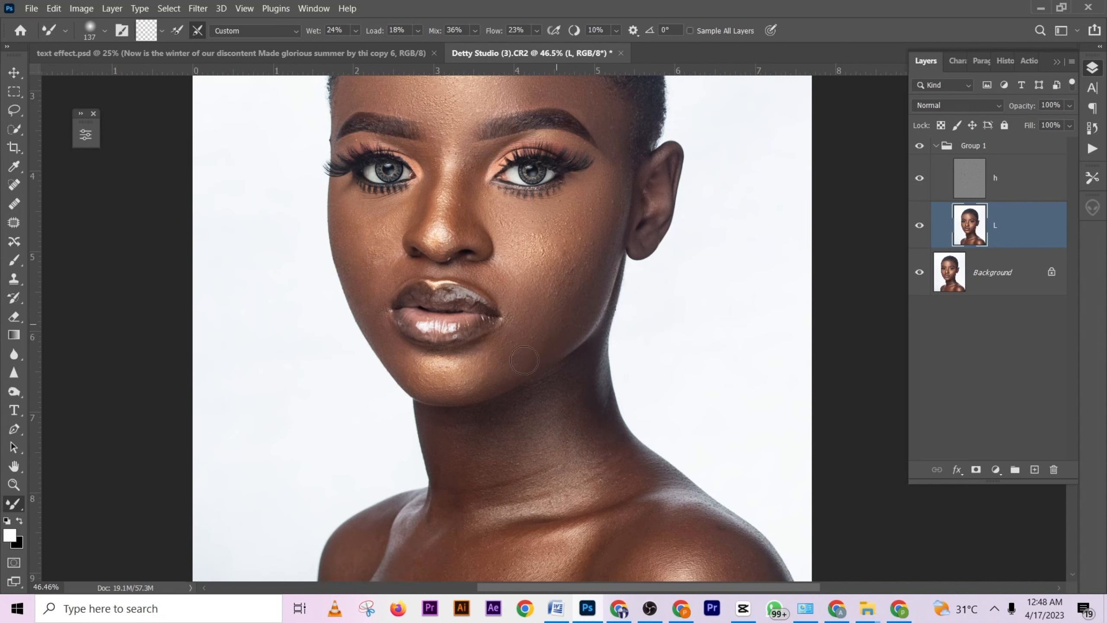
mouse_move(500, 282)
left_mouse_down()
mouse_move(519, 244)
mouse_move(513, 262)
mouse_move(539, 316)
mouse_move(519, 340)
left_mouse_up()
right_click(509, 350, "alt")
left_click_drag(453, 372, 484, 365)
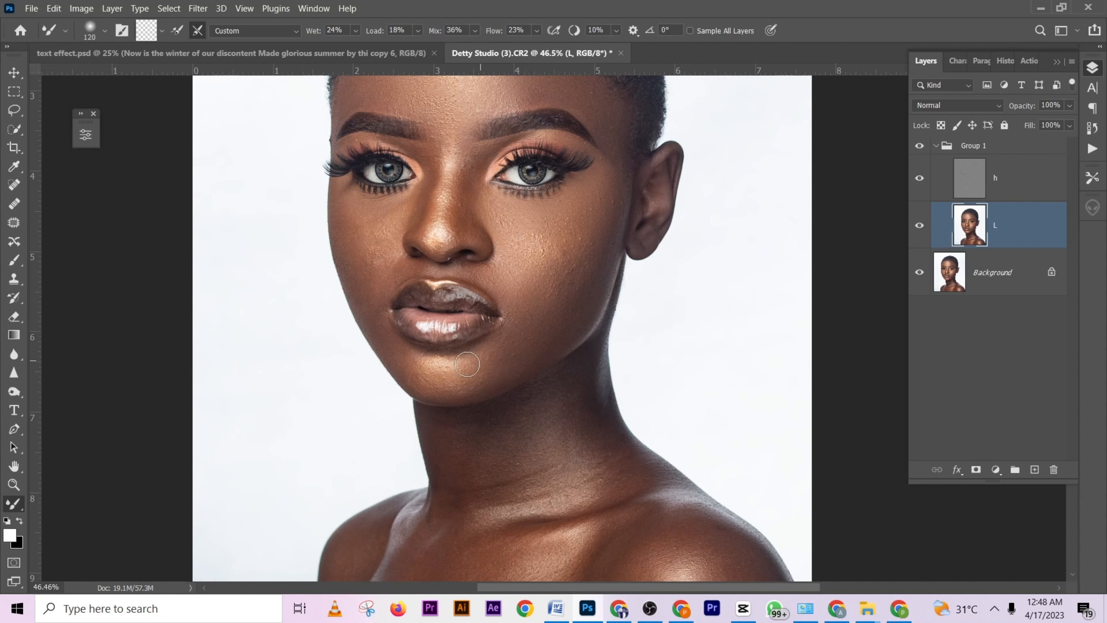
mouse_move(395, 354)
left_mouse_down()
mouse_move(433, 385)
mouse_move(523, 314)
left_mouse_up()
mouse_move(579, 277)
left_mouse_down("alt")
mouse_move(599, 258)
mouse_move(532, 277)
left_mouse_up("alt")
- Lasso the cheek nearest the visible ear, apply a Gaussian Blur with a 22.2-pixel radius and deselect
scroll(551, 313, "down", 5, "alt")
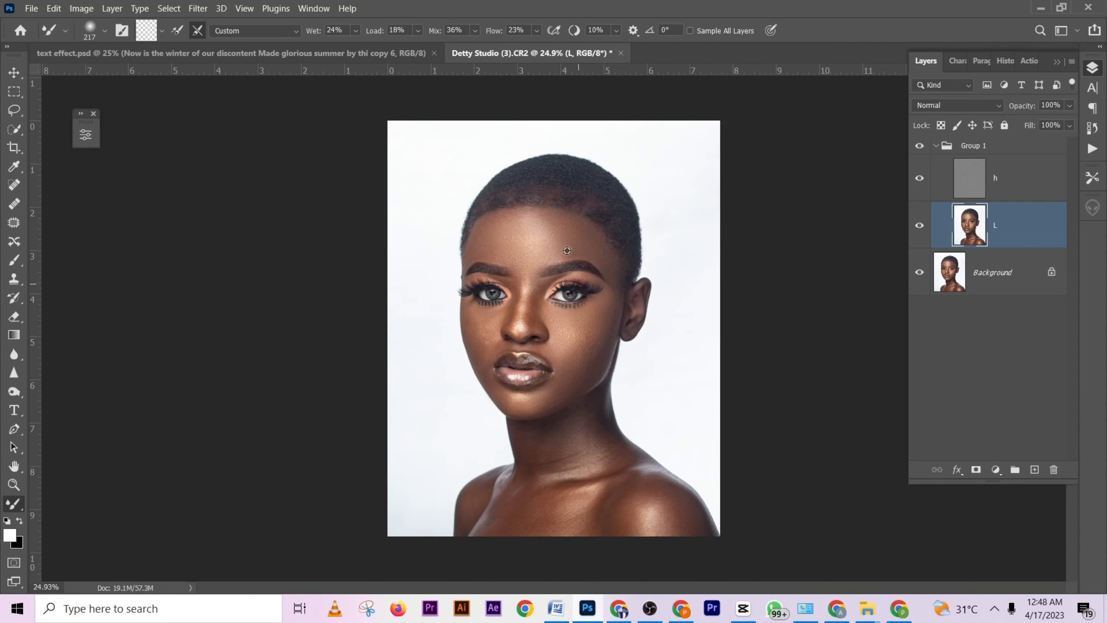
scroll(573, 364, "up", 3, "alt")
left_click(14, 110)
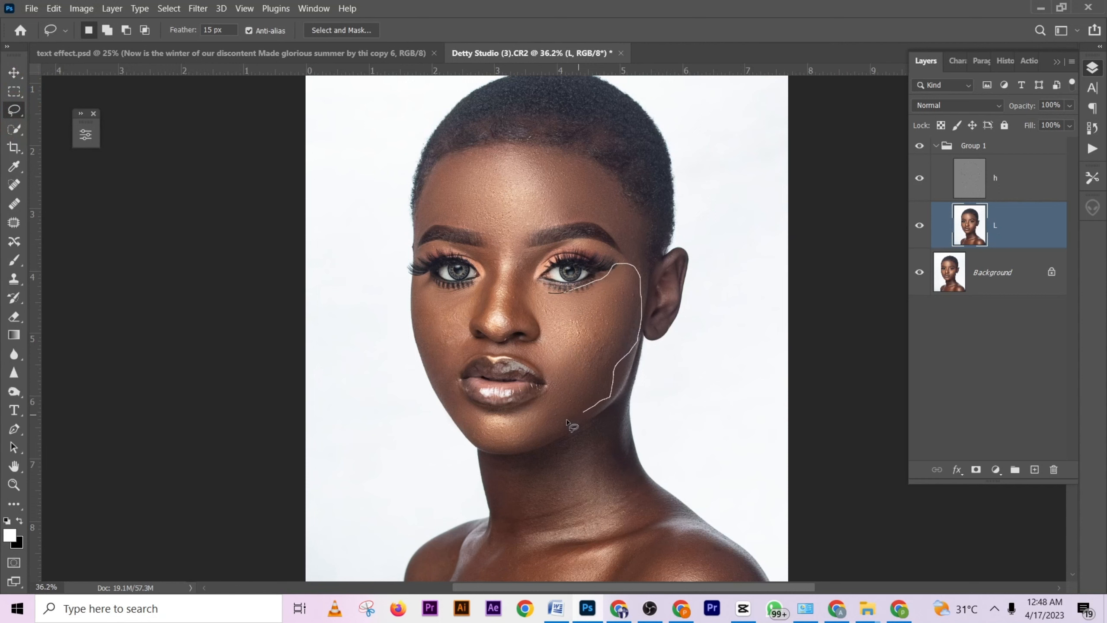
left_click_drag(542, 347, 538, 305)
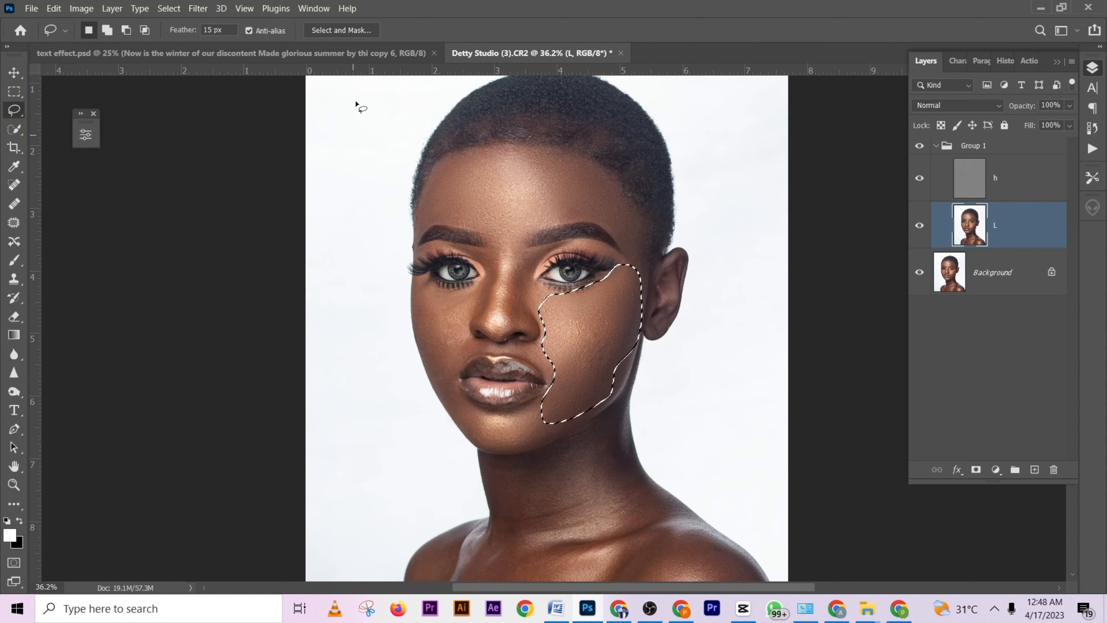
left_click(199, 8)
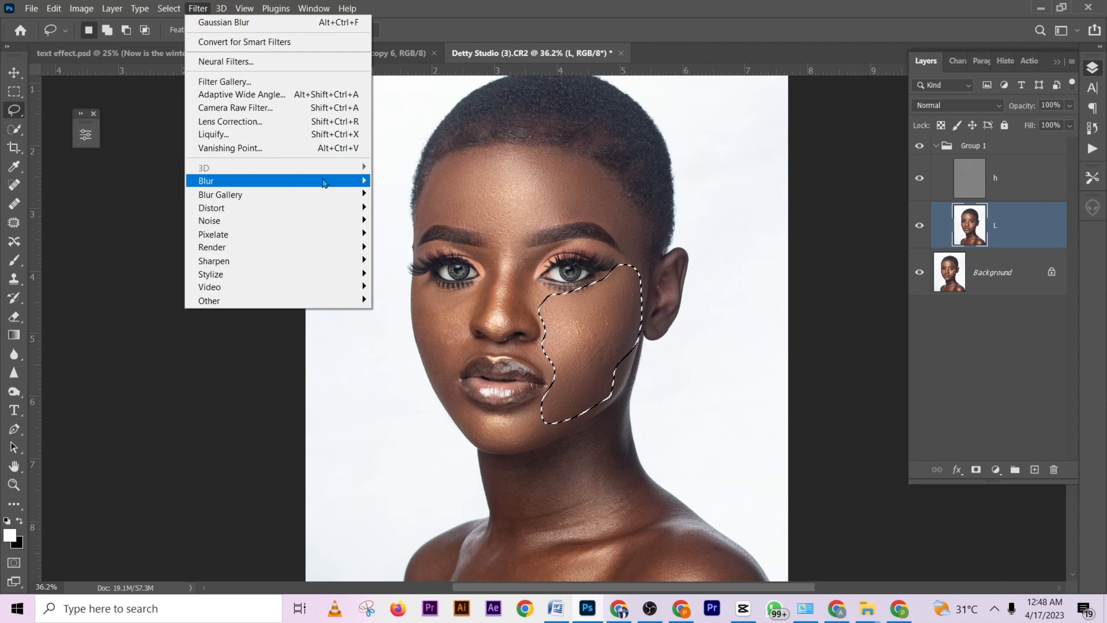
left_click(296, 179)
left_click(431, 234)
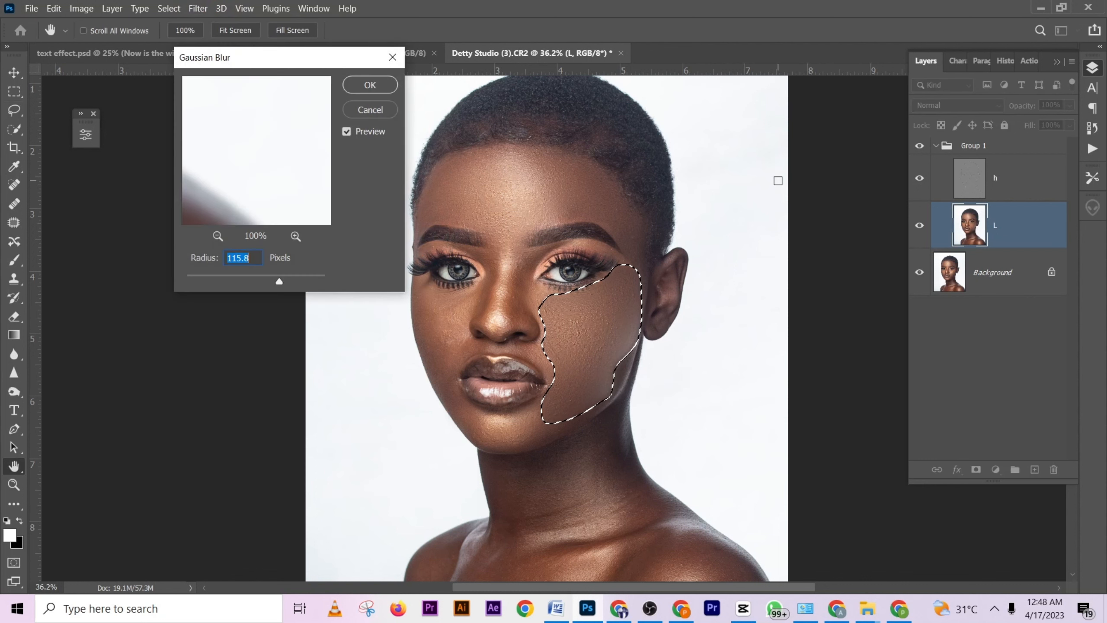
left_click_drag(279, 281, 250, 282)
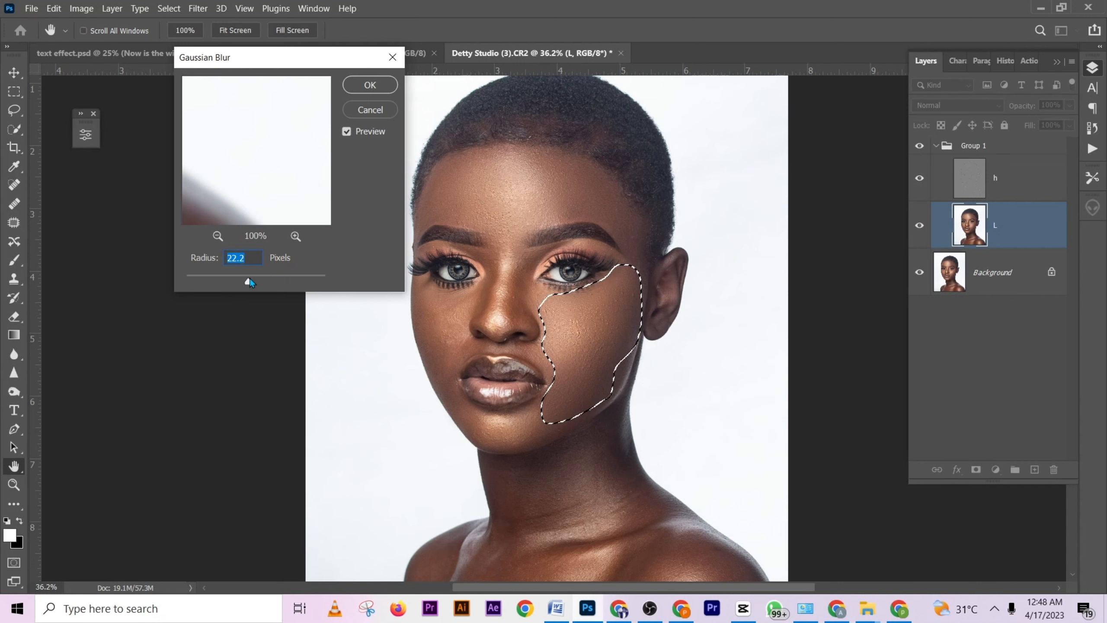
left_click(370, 85)
left_click(554, 178)
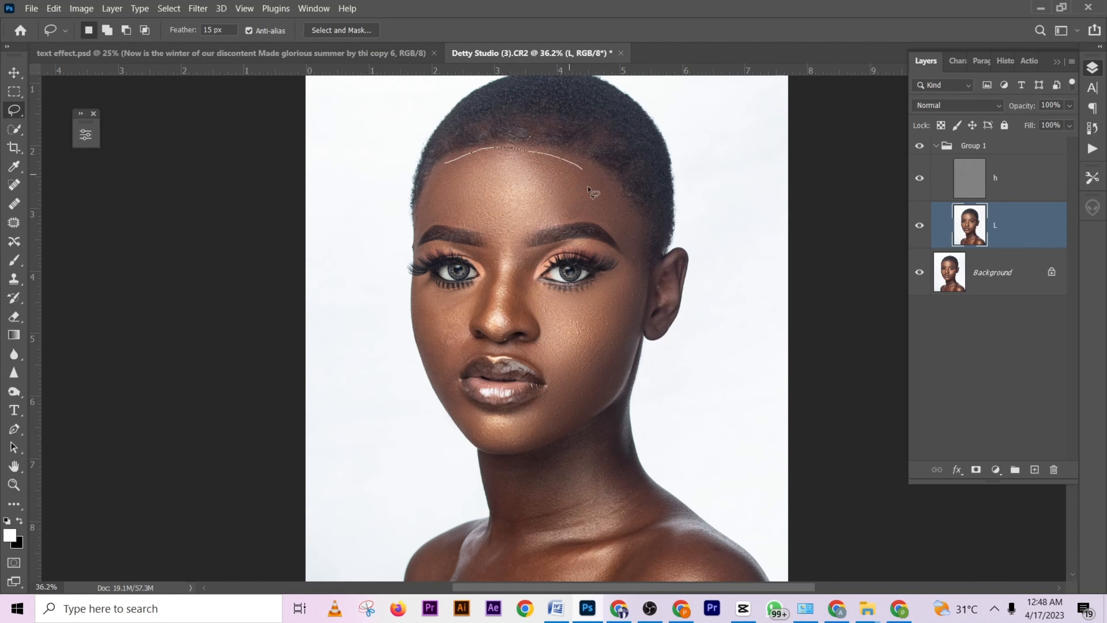
- Lasso the forehead between the hairline and the eyebrows and repeat the Gaussian Blur on it
mouse_move(588, 189)
left_mouse_down()
mouse_move(569, 213)
mouse_move(453, 167)
mouse_move(483, 154)
left_mouse_up()
left_click_drag(467, 224, 475, 225)
right_click(481, 208)
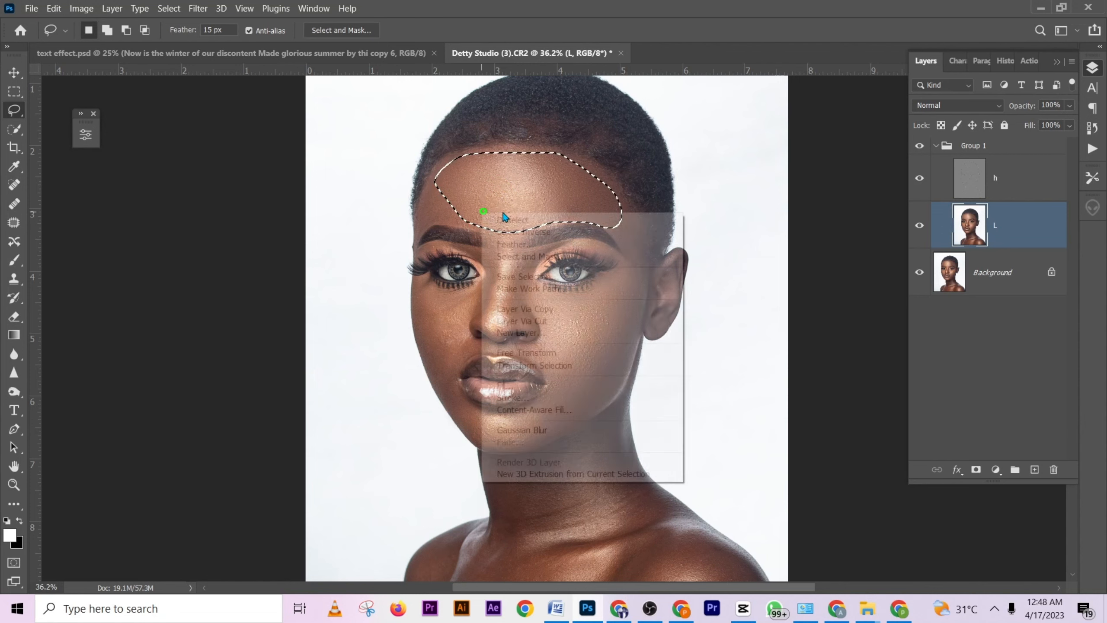
left_click(545, 428)
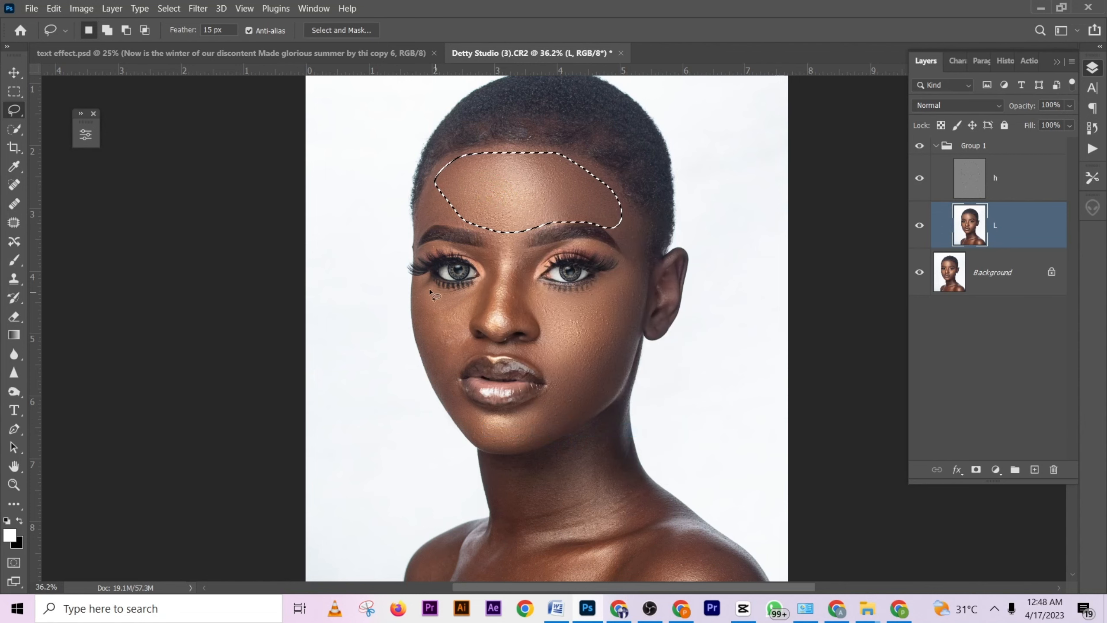
- Try a Gaussian Blur on the whole cheek farthest from the visible ear with its outer edge trimmed from the selection, and undo it
mouse_move(430, 289)
left_mouse_down()
mouse_move(477, 298)
mouse_move(467, 321)
left_mouse_up()
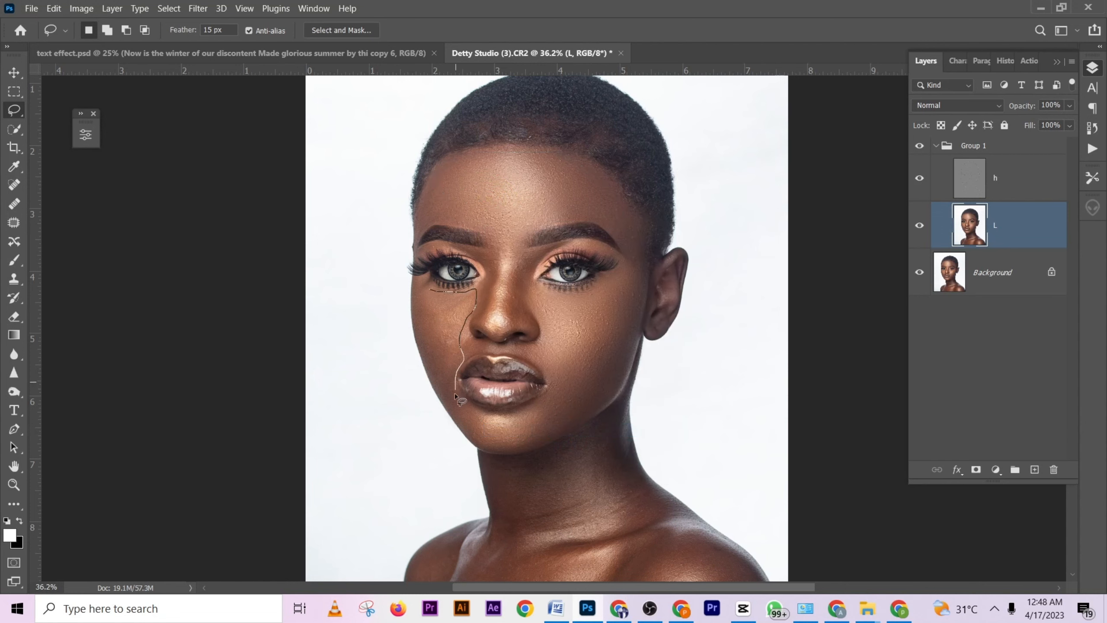
left_click_drag(422, 356, 410, 307)
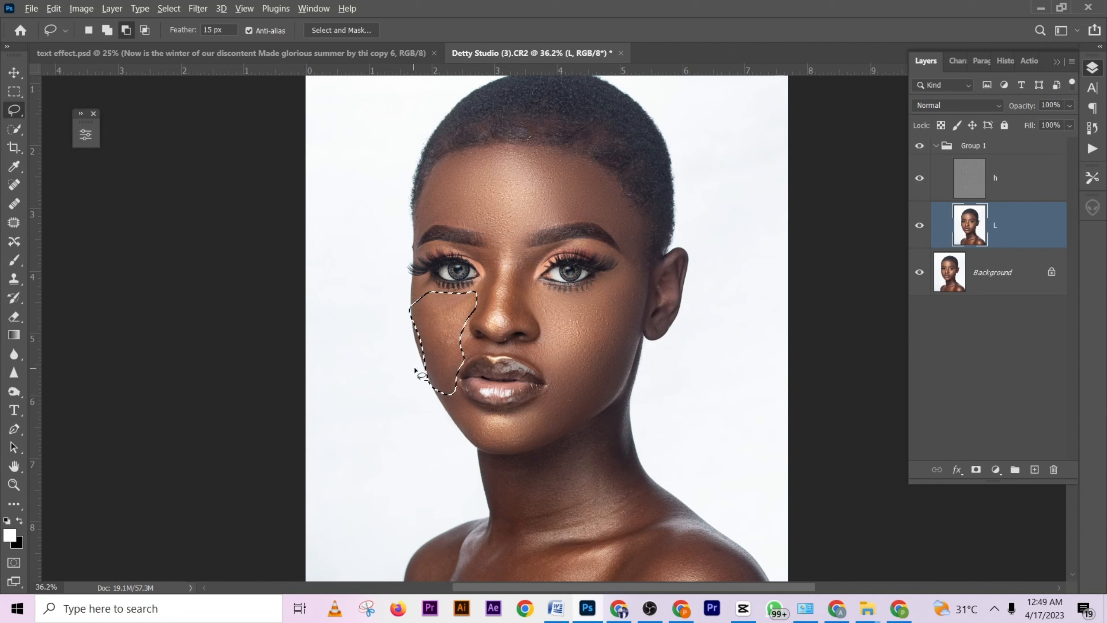
left_click_drag(440, 404, 426, 368)
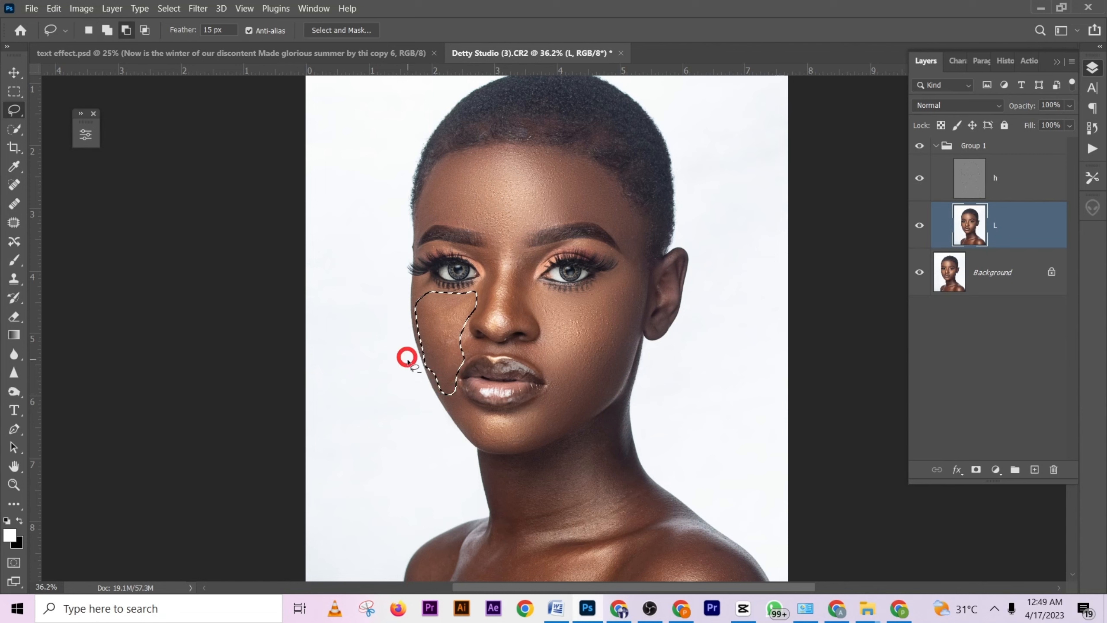
right_click(442, 333)
left_click(484, 279)
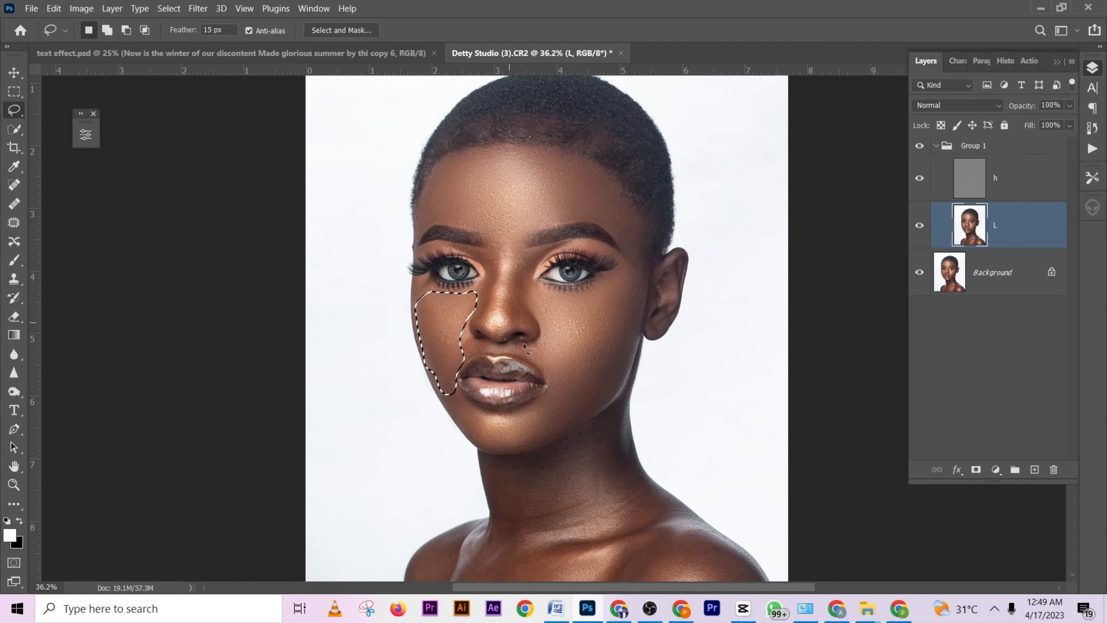
left_click(550, 347)
key("ctrl+z")
key("ctrl+z")
left_click(501, 310)
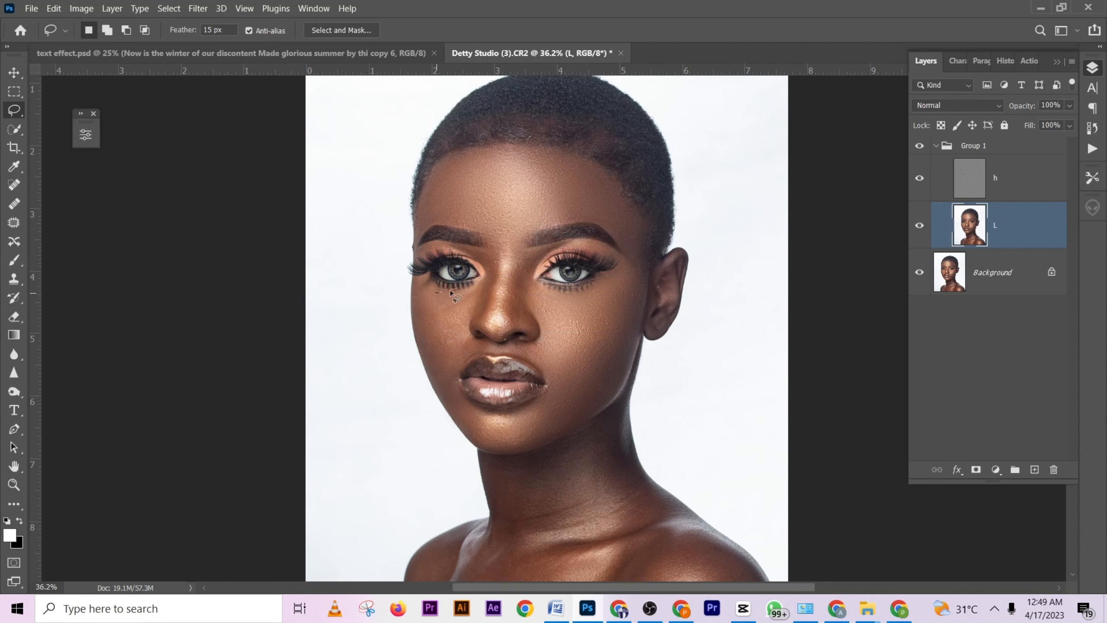
- Lasso a smaller inner area of the cheek farthest from the visible ear, repeat the Gaussian Blur and deselect
left_click_drag(435, 350, 436, 292)
right_click(463, 317)
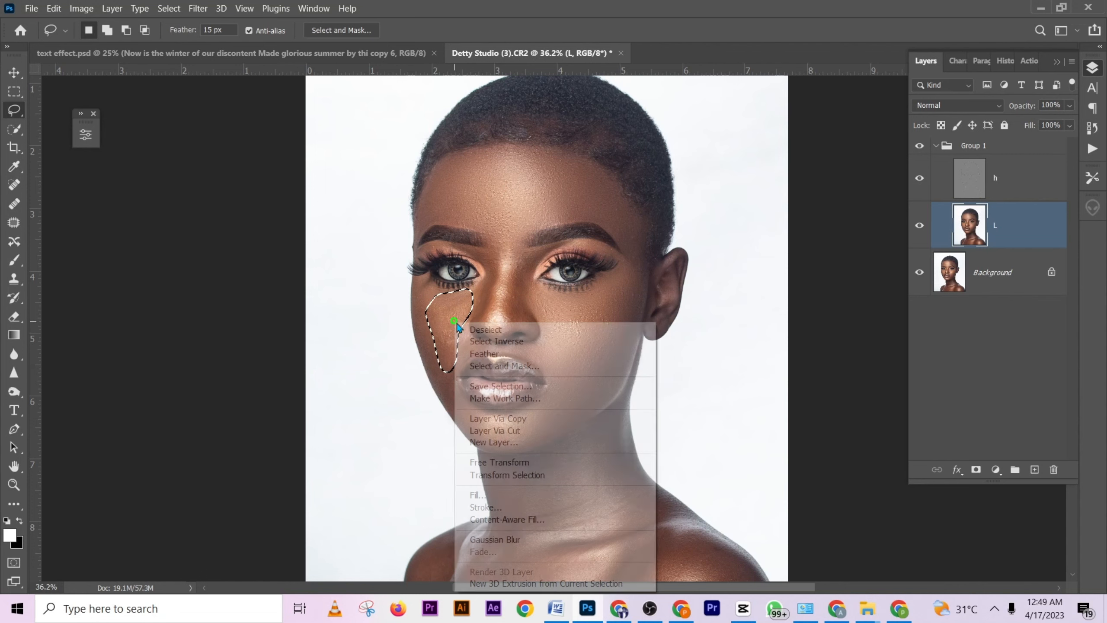
left_click(512, 534)
left_click(514, 318)
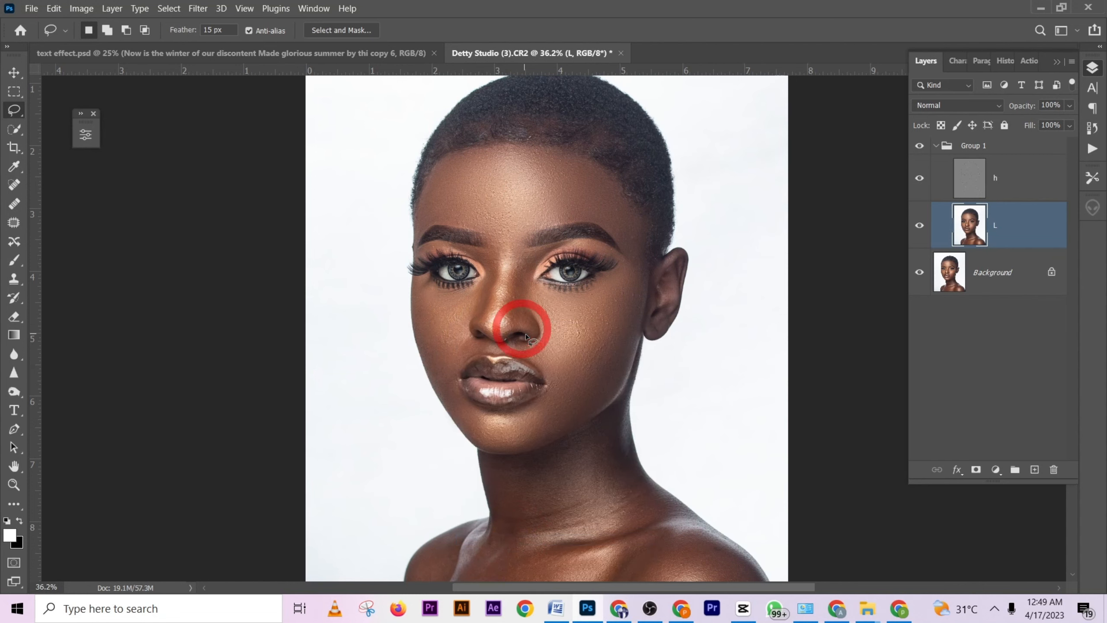
- Lasso the chin and the skin curving up beside the mouth, repeat the Gaussian Blur and deselect
scroll(580, 289, "down", 2)
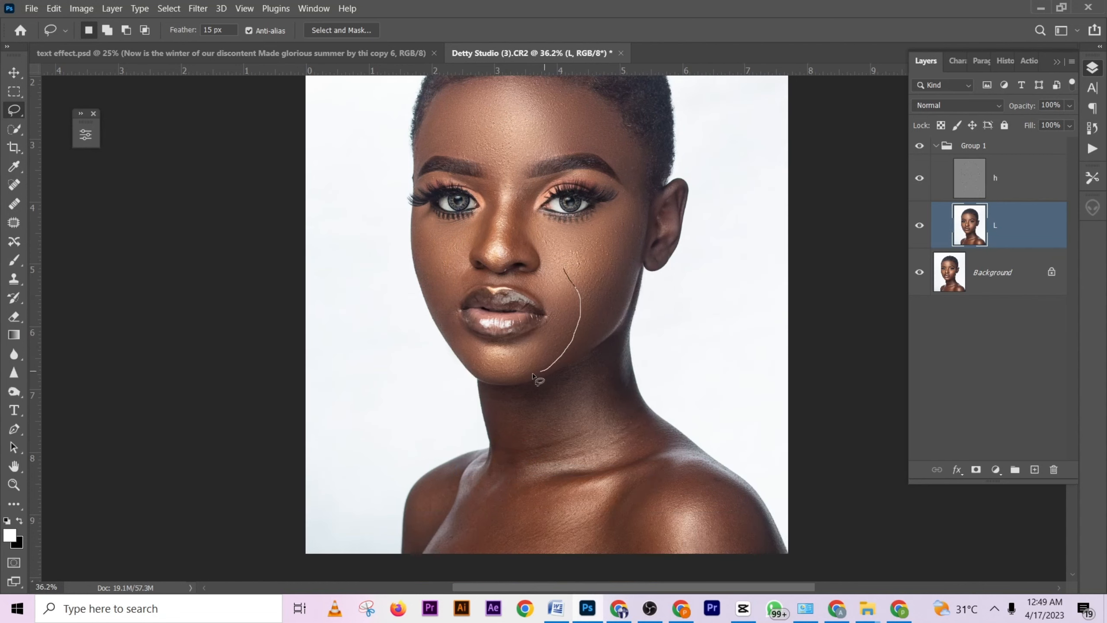
left_click_drag(512, 345, 576, 293)
right_click(576, 294)
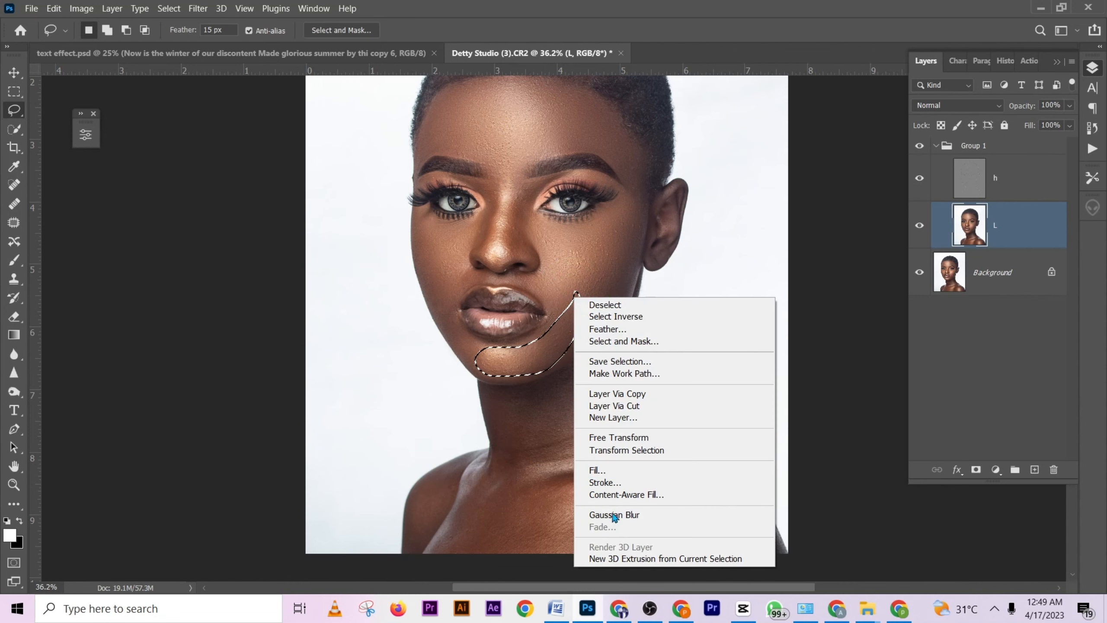
left_click(615, 514)
scroll(583, 304, "up", 1)
left_click(579, 308)
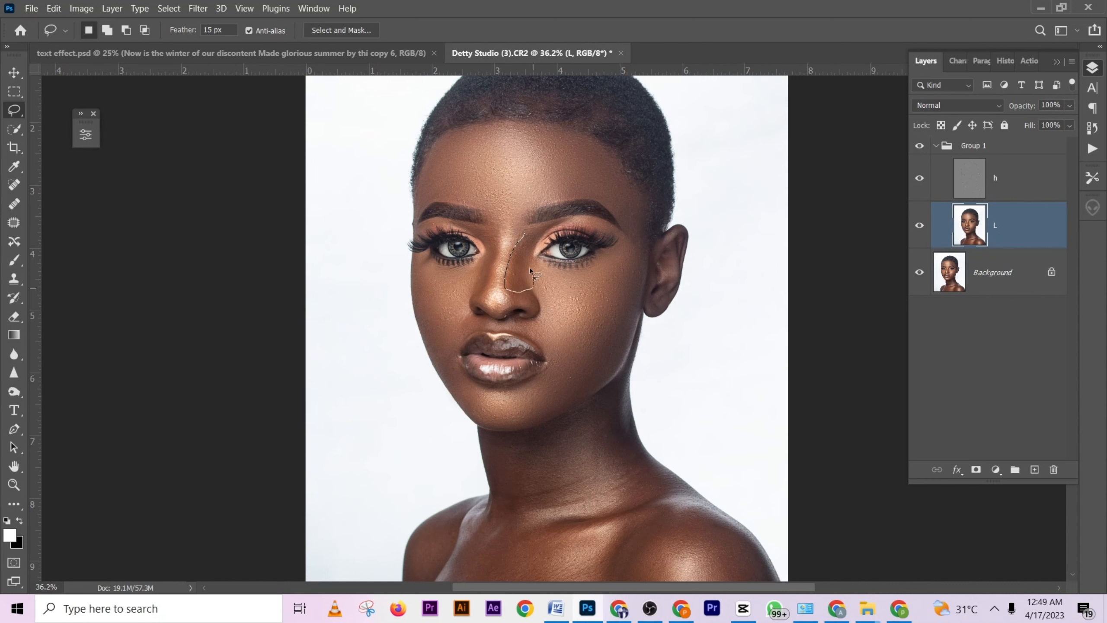
- Lasso the side of the nose nearest the visible ear, repeat the Gaussian Blur and deselect
left_click_drag(527, 222, 532, 226)
right_click(521, 251)
left_click(579, 483)
left_click(570, 334)
- Lasso the inner eye corner and under-eye skin farthest from the visible ear, repeat the Gaussian Blur and deselect
left_click_drag(483, 246, 483, 248)
right_click(483, 248)
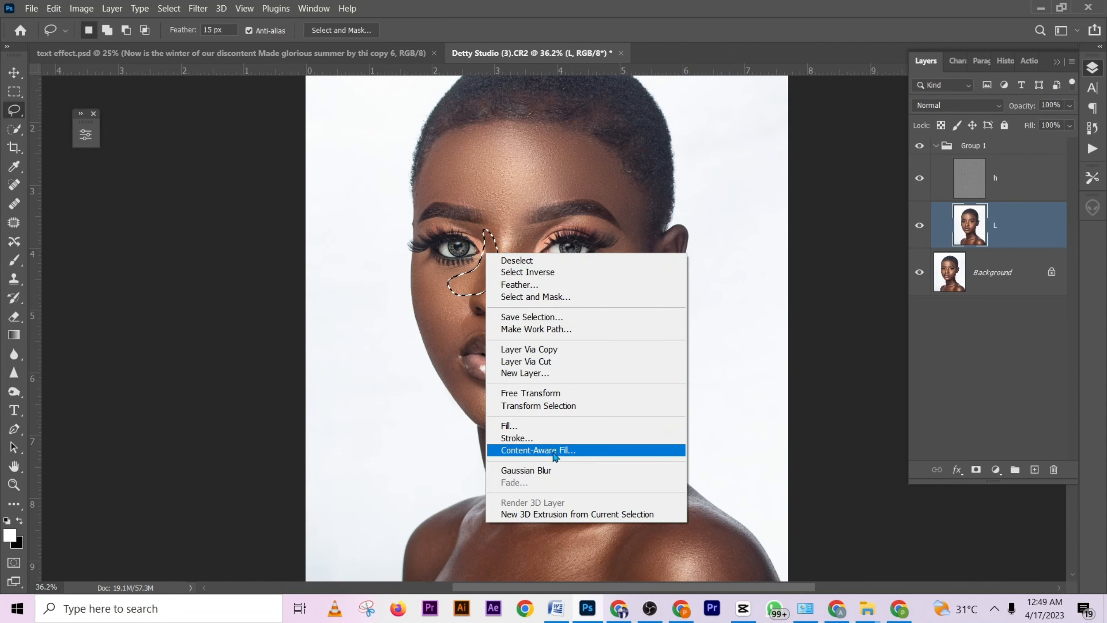
left_click(580, 465)
left_click(567, 307)
- Lasso the triangular area between the eyebrows and lower forehead, repeat the Gaussian Blur and deselect
scroll(517, 245, "up", 2)
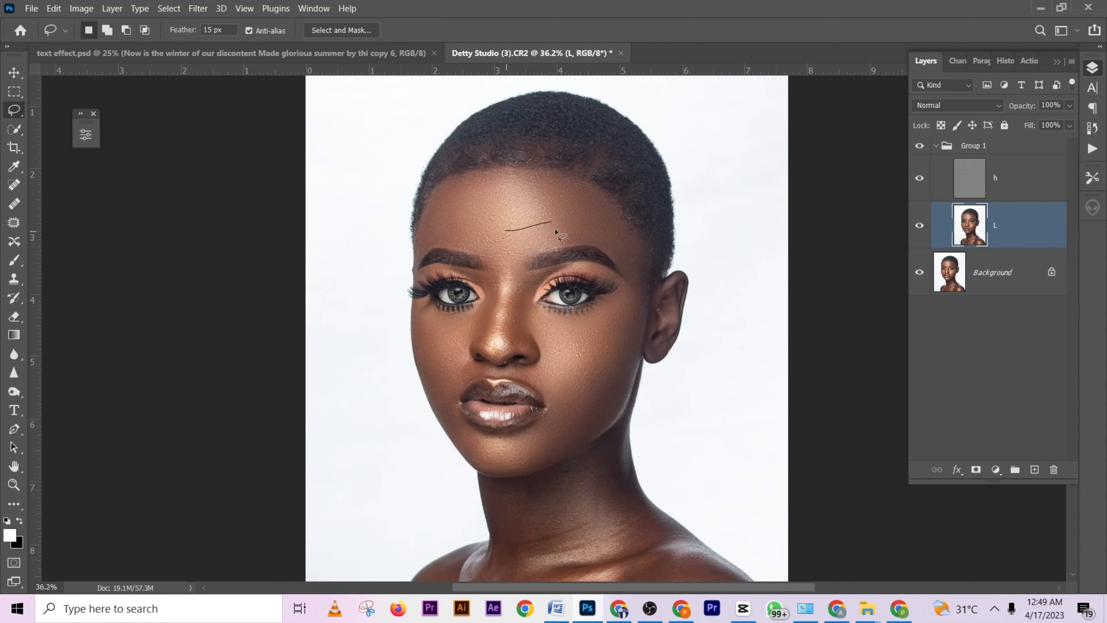
left_click_drag(491, 276, 478, 224)
right_click(519, 248)
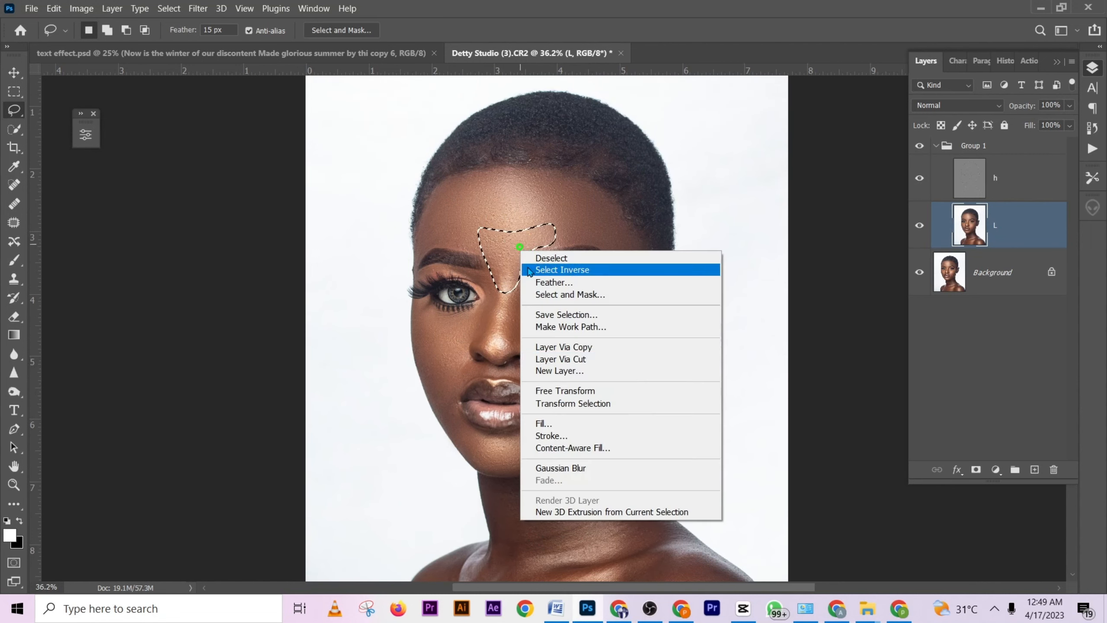
left_click(580, 465)
left_click(563, 321)
scroll(555, 306, "down", 3)
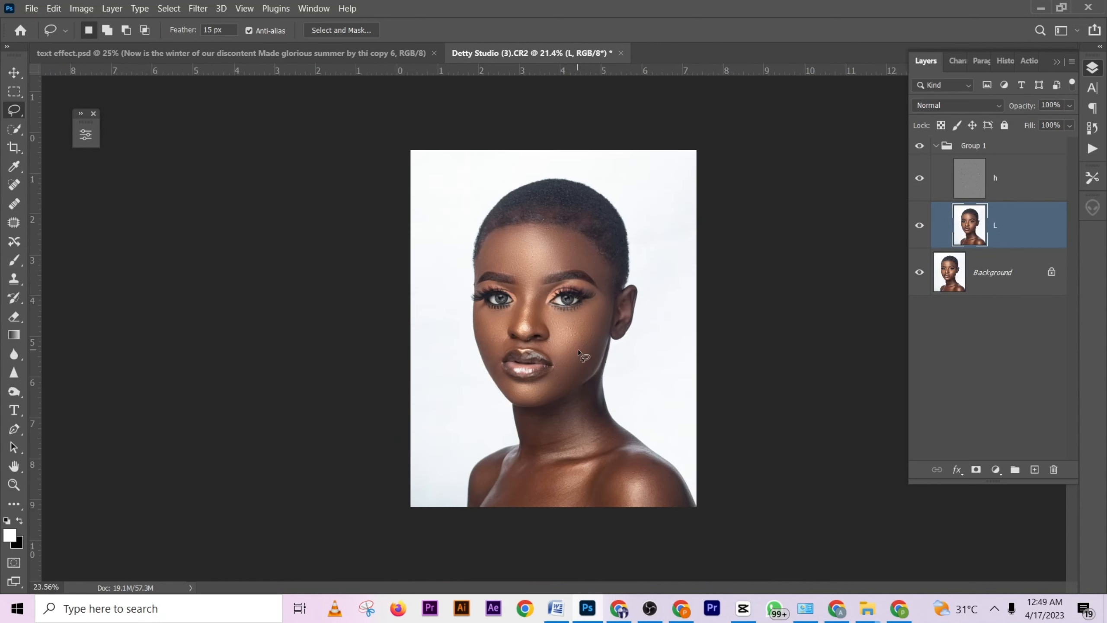
- Lasso the cheek below the eye nearest the visible ear, repeat the Gaussian Blur and deselect
scroll(546, 301, "up", 3)
mouse_move(624, 320)
left_mouse_down()
mouse_move(598, 369)
mouse_move(552, 365)
left_mouse_up()
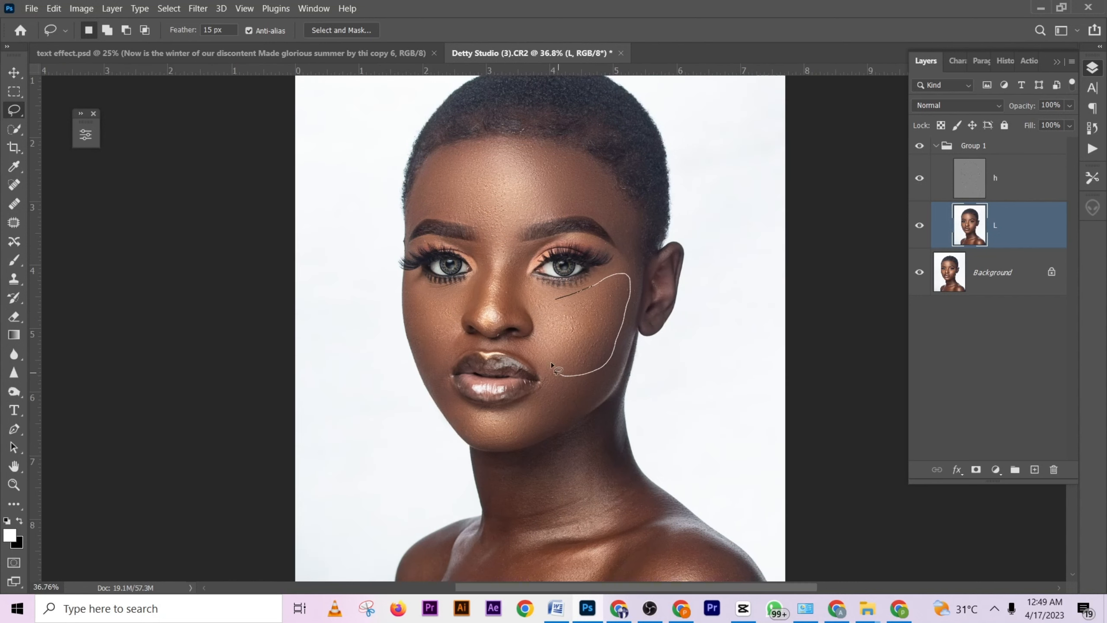
left_click_drag(544, 298, 555, 300)
right_click(571, 324)
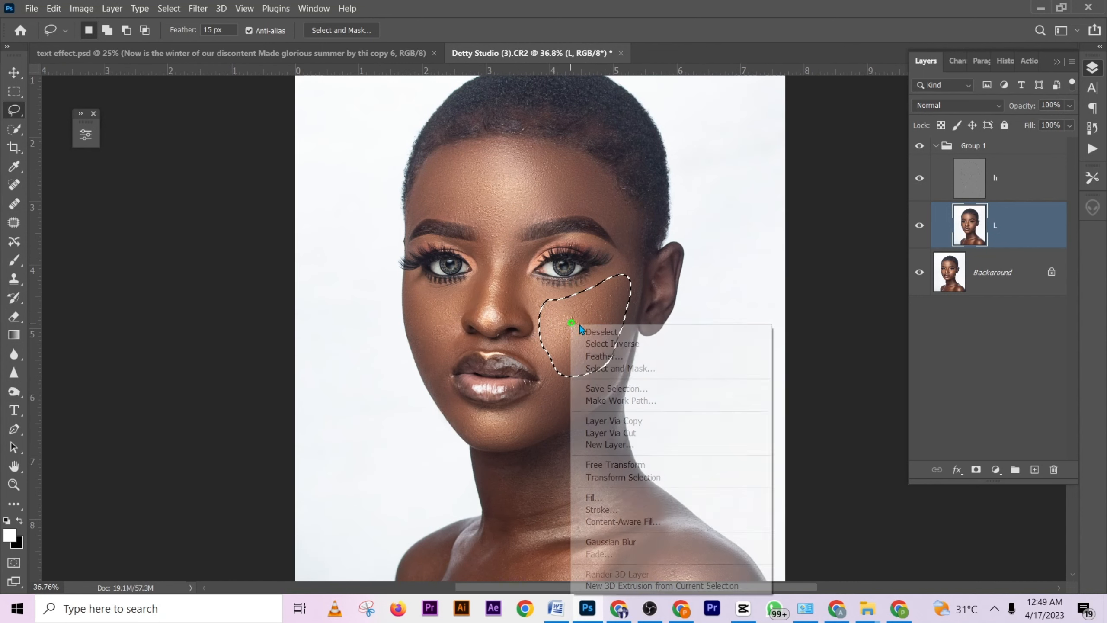
left_click(634, 542)
key("ctrl+d")
scroll(562, 408, "down", 3)
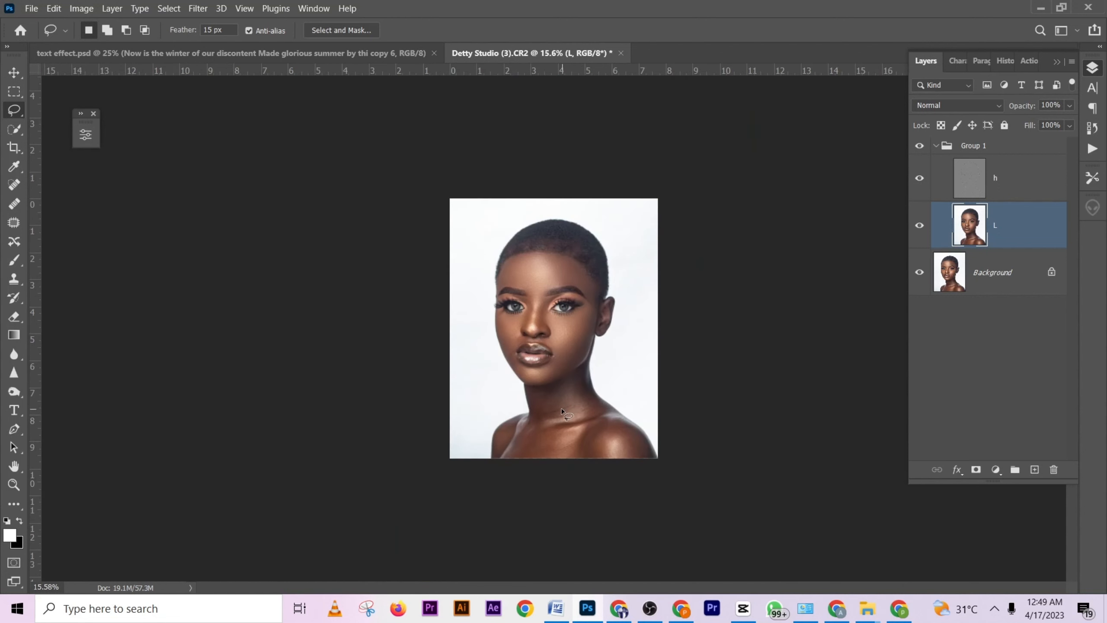
- Toggle the visibility of Group 1 off and on to compare the portrait before and after smoothing
scroll(562, 408, "up", 2)
scroll(562, 409, "up", 1)
left_click(919, 148)
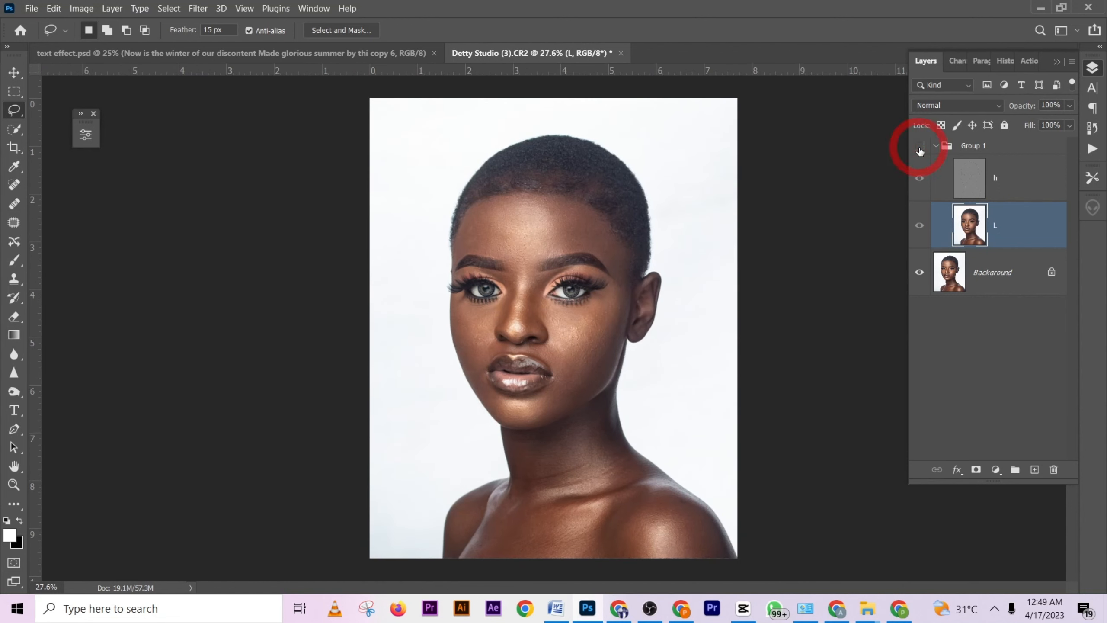
left_click(920, 148)
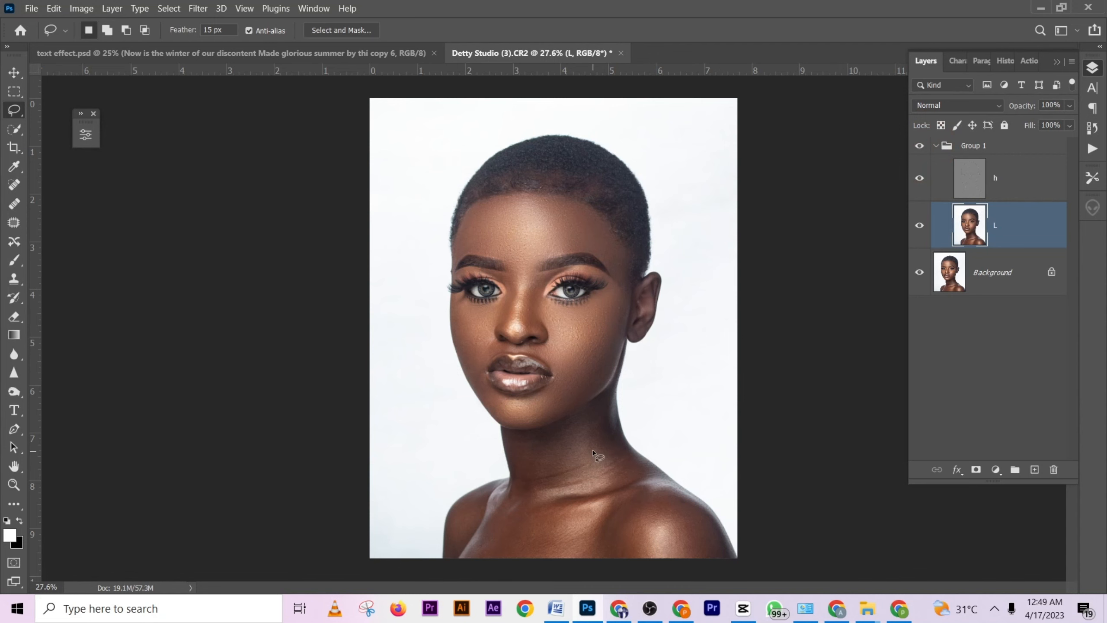
- Lasso the neck area beneath the jaw, repeat the Gaussian Blur and deselect
scroll(536, 362, "up", 2)
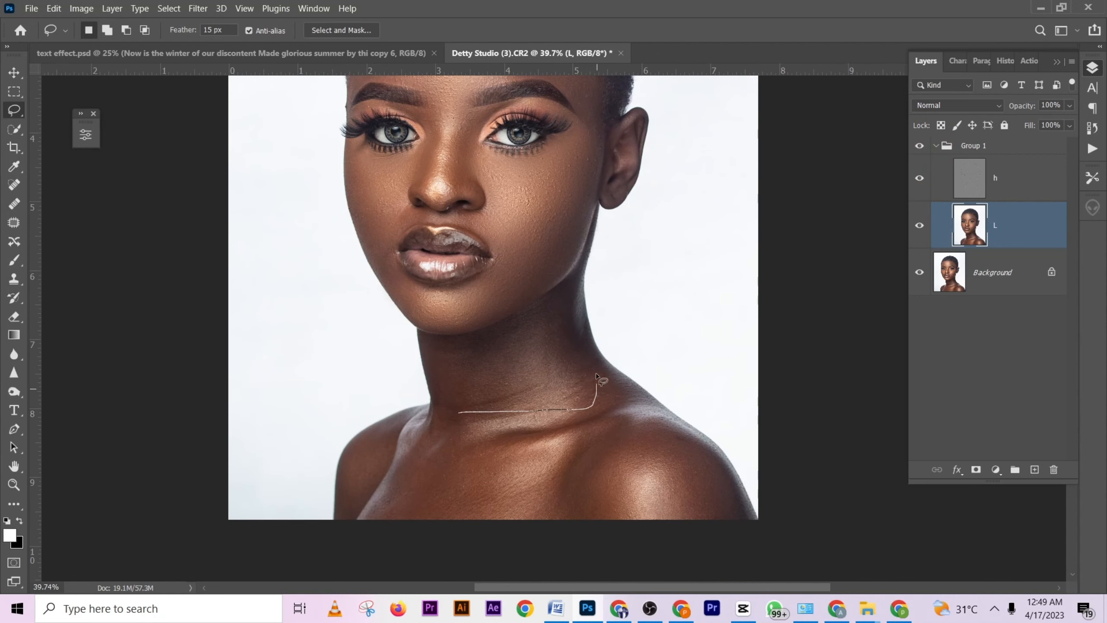
left_click_drag(512, 334, 429, 371)
right_click(467, 386)
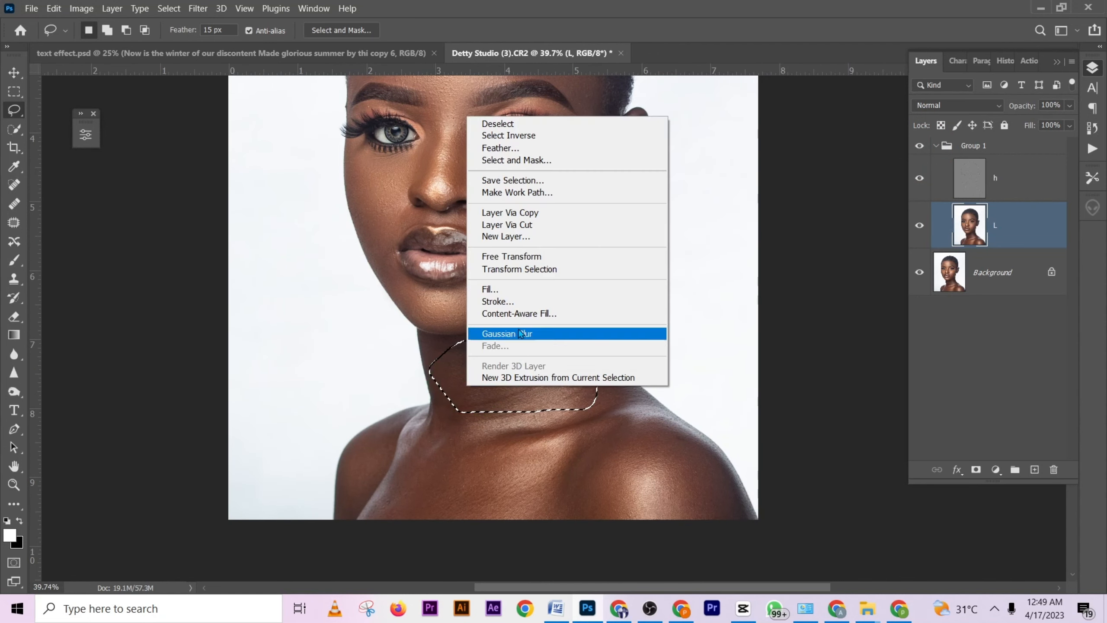
left_click(523, 325)
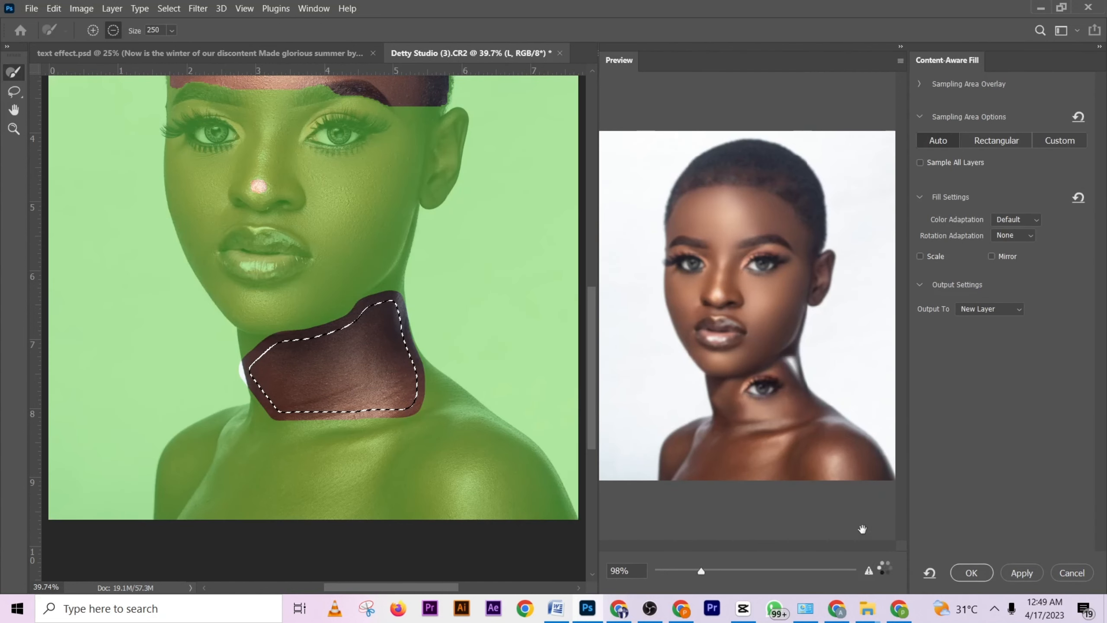
left_click(1072, 573)
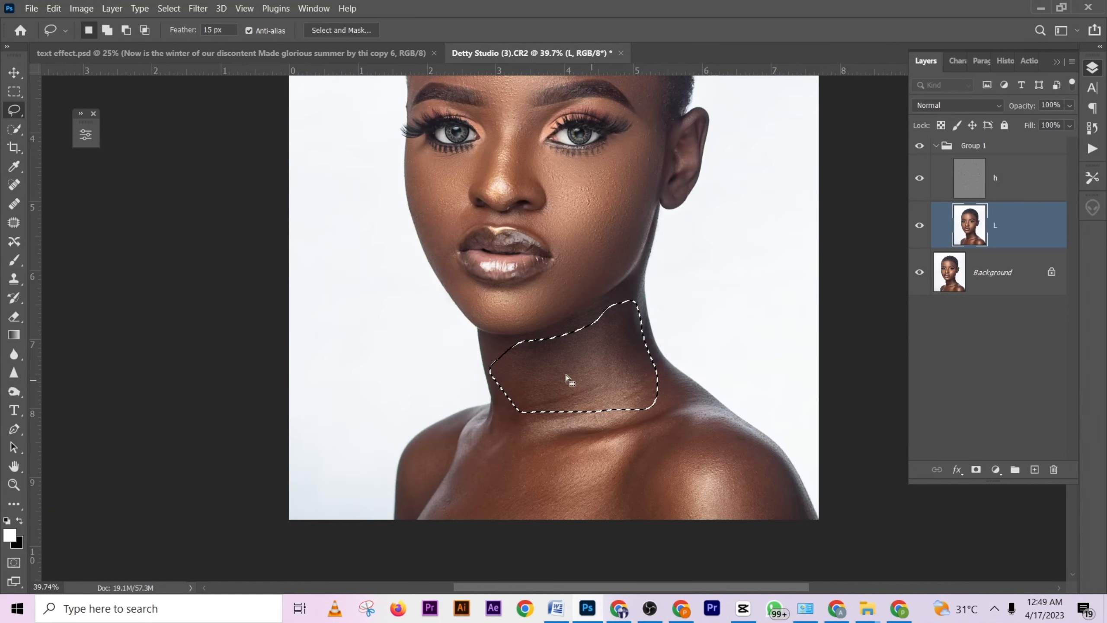
right_click(566, 372)
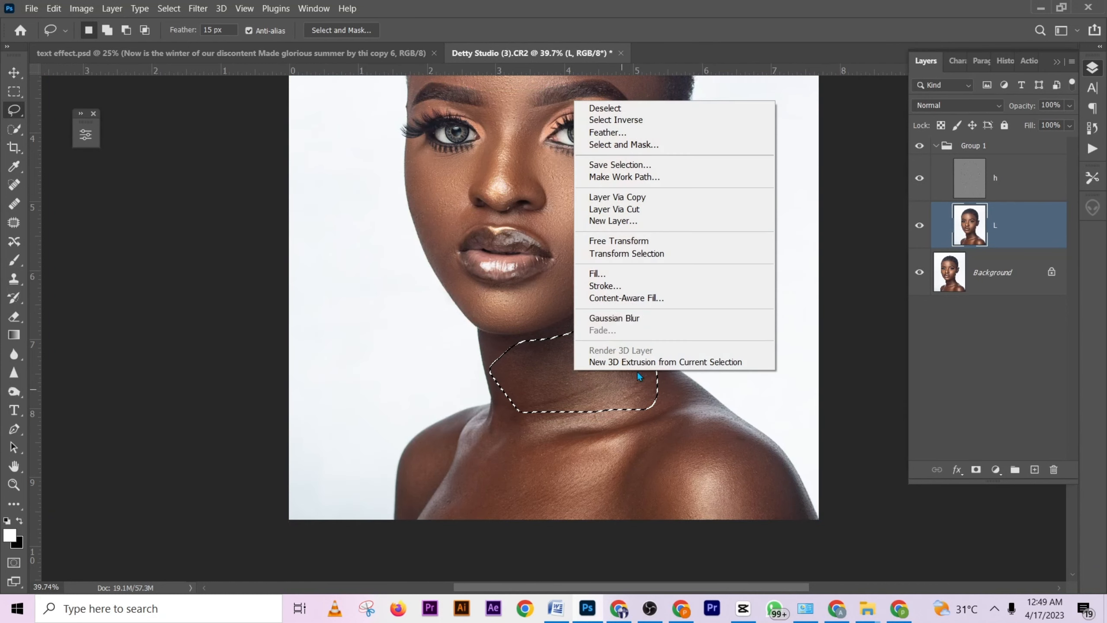
left_click(638, 319)
key("ctrl+d")
- Lasso the neck base and upper chest on the side away from the visible ear, repeat the Gaussian Blur and deselect
scroll(575, 485, "down", 1)
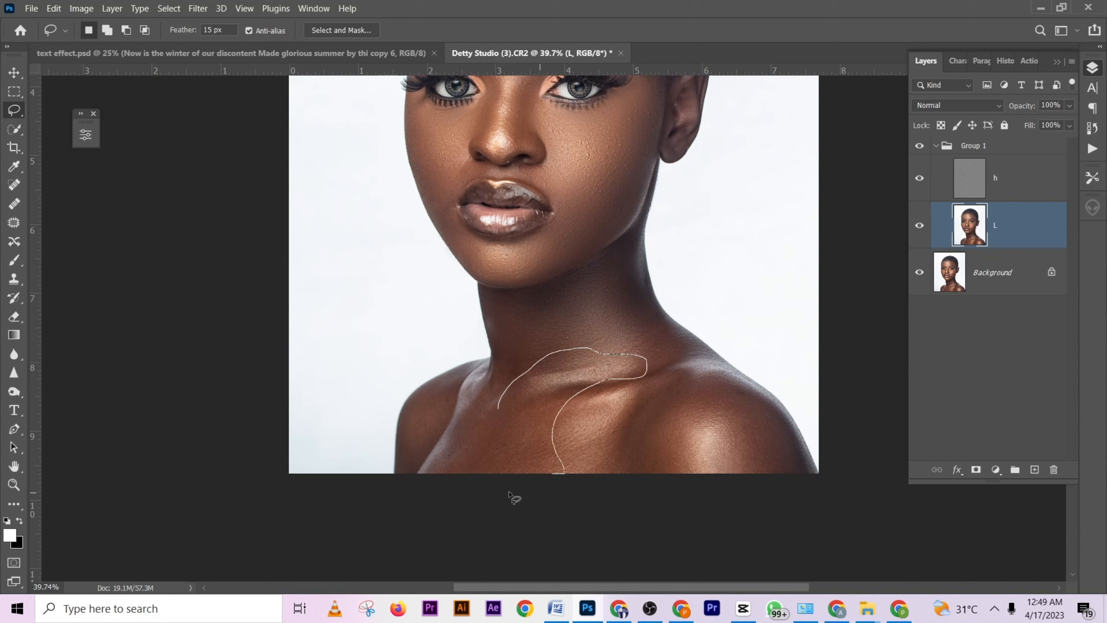
mouse_move(509, 492)
left_mouse_down()
mouse_move(441, 485)
mouse_move(436, 457)
left_mouse_up()
right_click(516, 371)
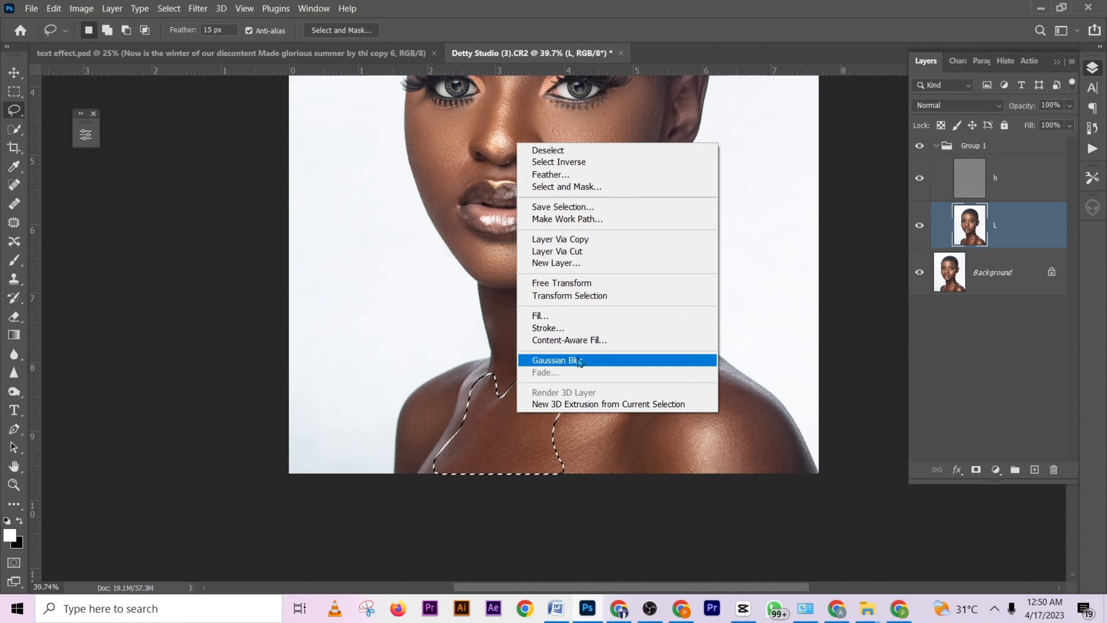
left_click(576, 365)
left_click(562, 435)
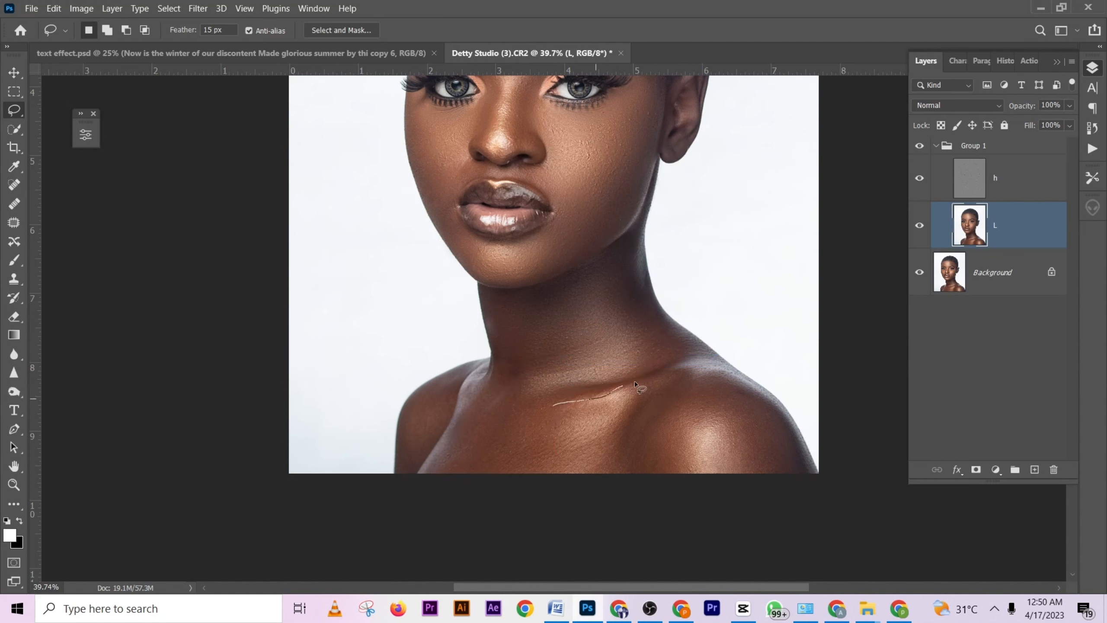
- Lasso the central chest below the collarbone and repeat the Gaussian Blur on it
mouse_move(637, 432)
left_mouse_down()
mouse_move(619, 494)
mouse_move(501, 492)
left_mouse_up()
right_click(559, 432)
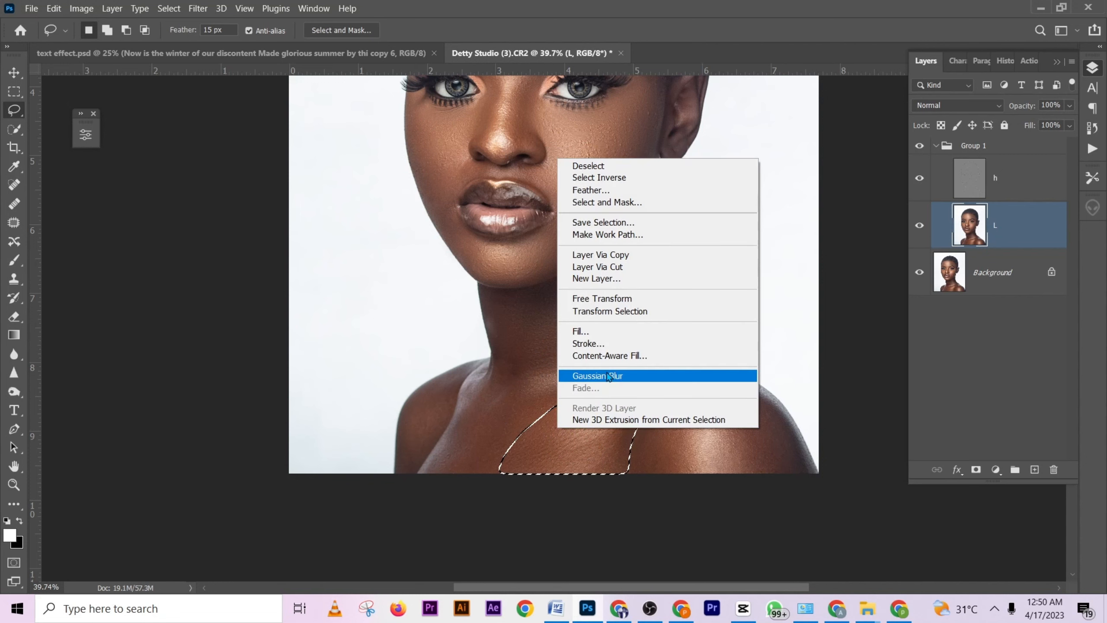
left_click(627, 375)
- Lasso the highlighted rounded shoulder on the visible ear's side, repeat the Gaussian Blur and deselect
left_click_drag(648, 475, 634, 435)
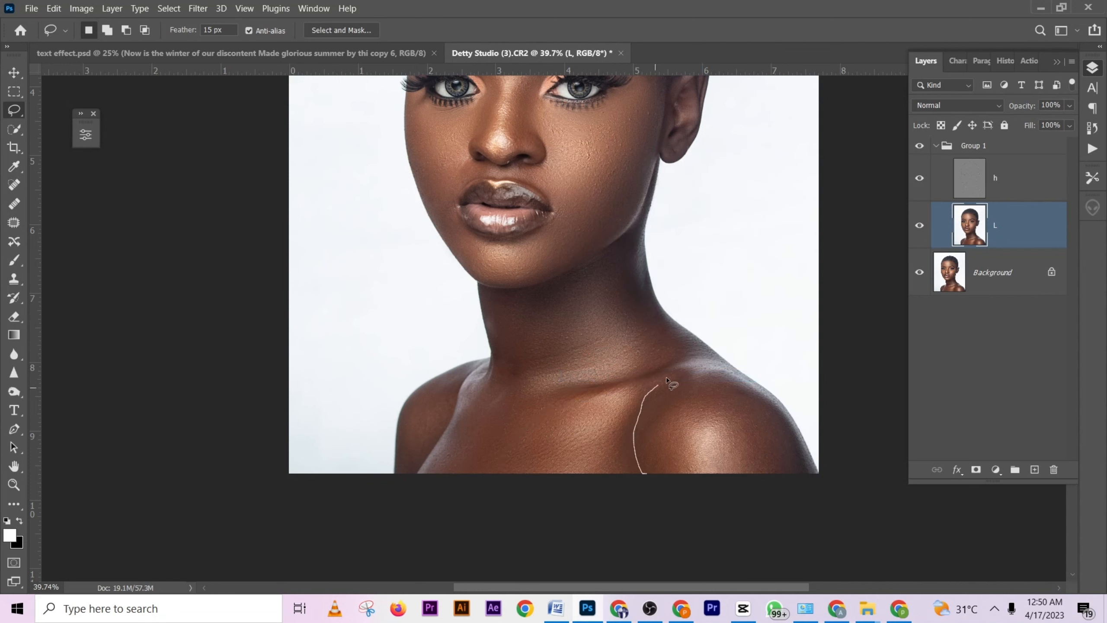
left_click_drag(768, 419, 645, 485)
right_click(660, 473)
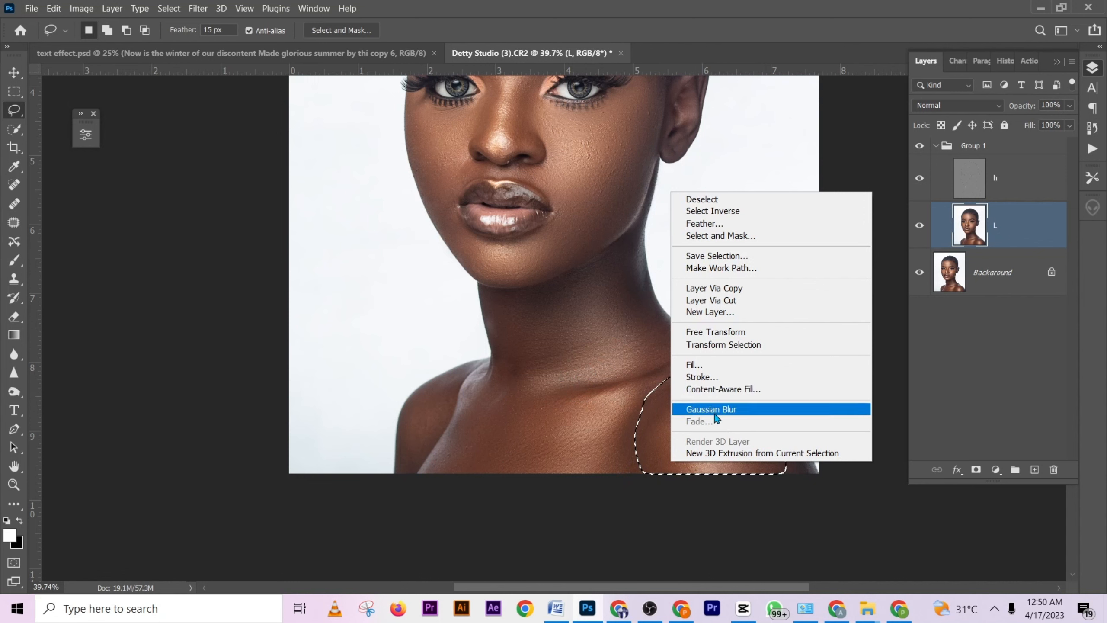
left_click(697, 408)
key("ctrl+d")
- Lasso the upper ridge running from the neck to the shoulder on the visible ear's side, repeat the Gaussian Blur and deselect
left_click_drag(669, 337, 710, 352)
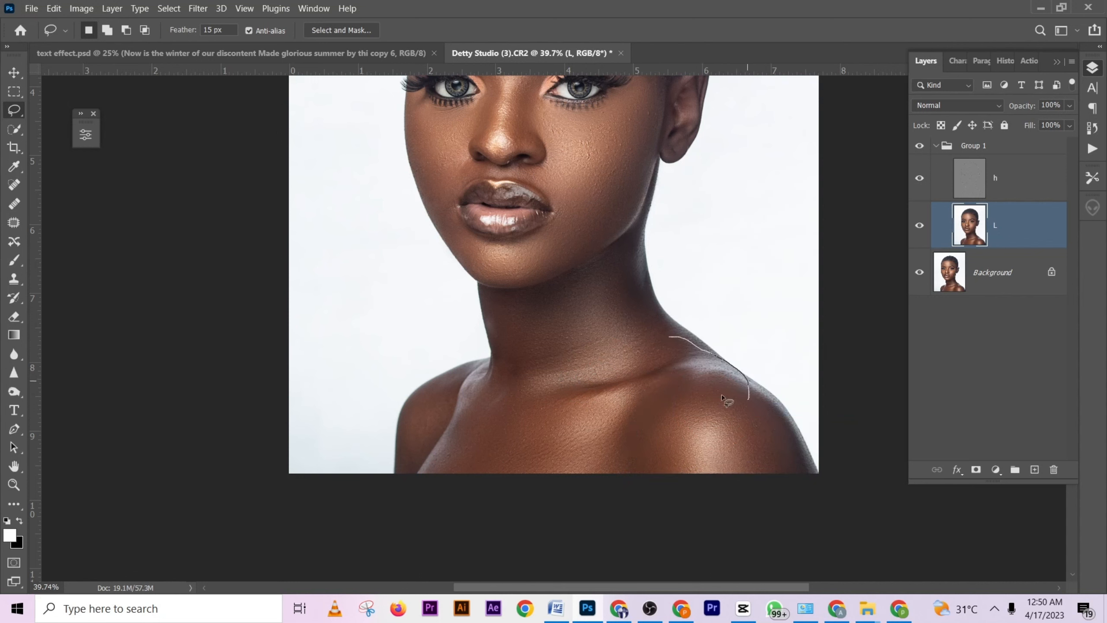
mouse_move(723, 399)
left_mouse_down()
mouse_move(684, 368)
mouse_move(613, 348)
mouse_move(648, 330)
left_mouse_up()
right_click(648, 329)
left_click(686, 283)
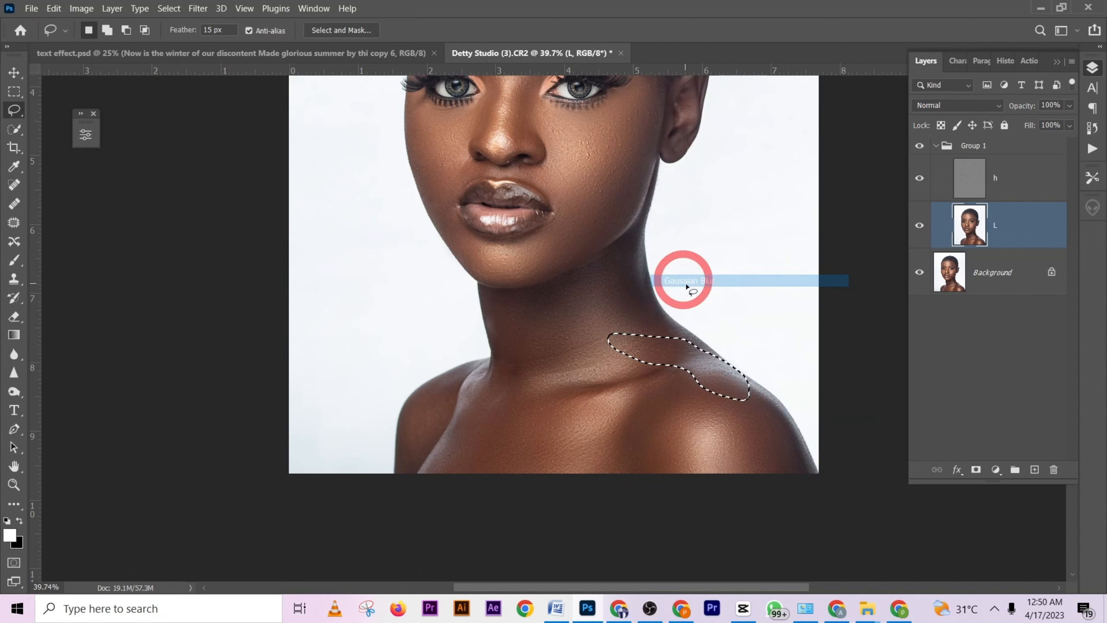
left_click(713, 404)
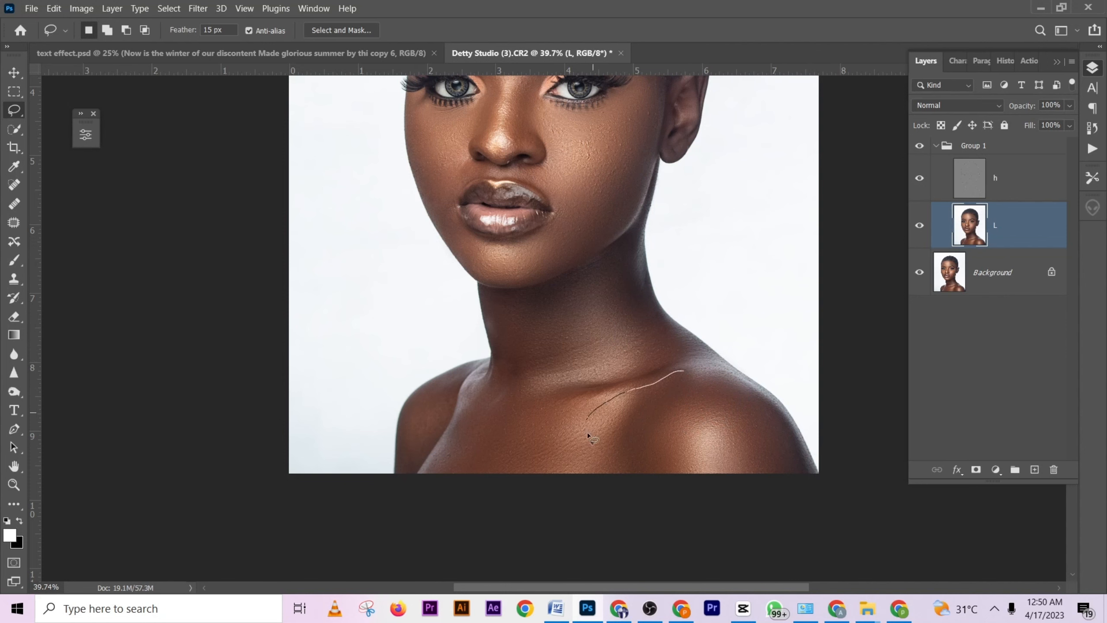
- Lasso the skin between the central chest and the shoulder on the visible ear's side, and repeat the Gaussian Blur
left_click_drag(588, 434, 686, 384)
right_click(644, 400)
left_click(715, 328)
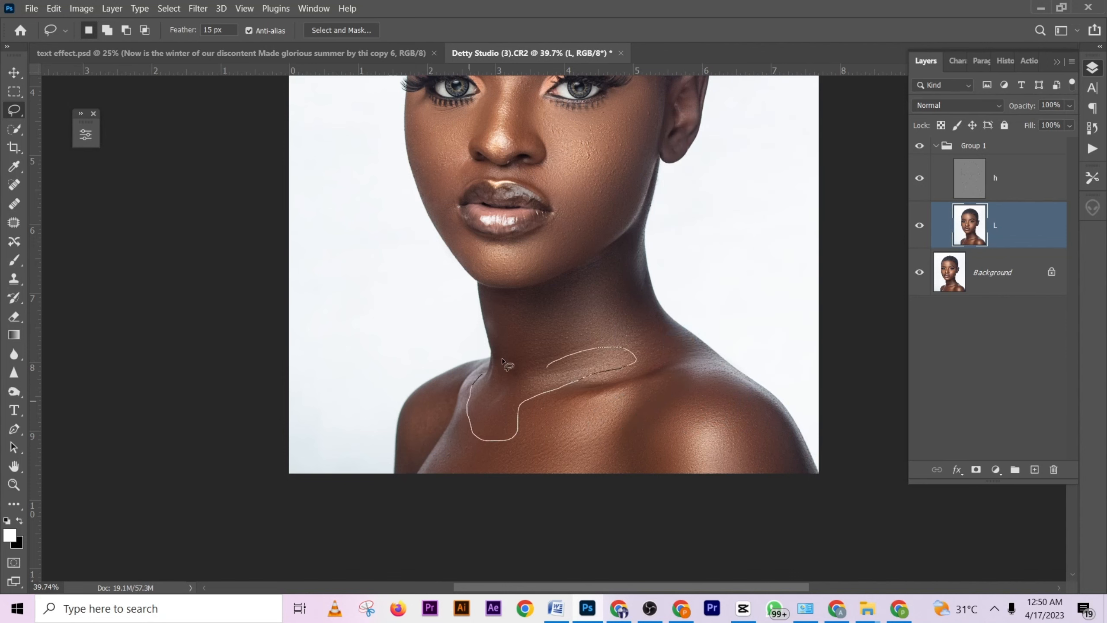
- Repeat the Gaussian Blur on lassoed areas along the neck base and collarbone and on the shoulder farthest from the visible ear
right_click(528, 360)
left_click(558, 307)
right_click(421, 406)
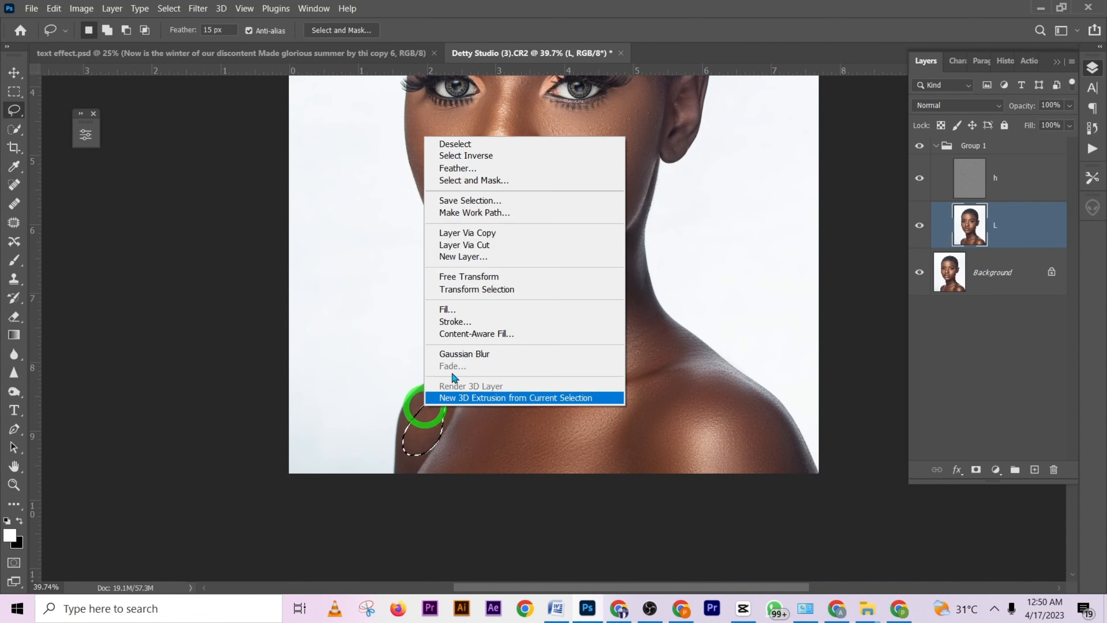
left_click(457, 355)
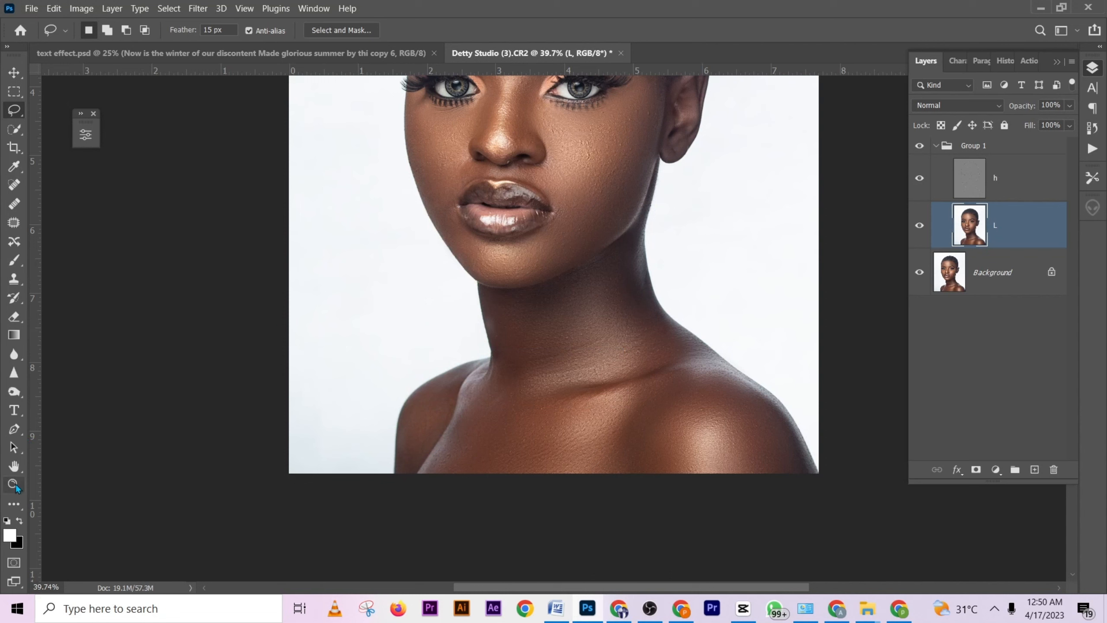
- Blend the skin tones on the shoulder nearest the visible ear and along the collarbone with the Mixer Brush, reducing its size for the collarbone
left_click(16, 506)
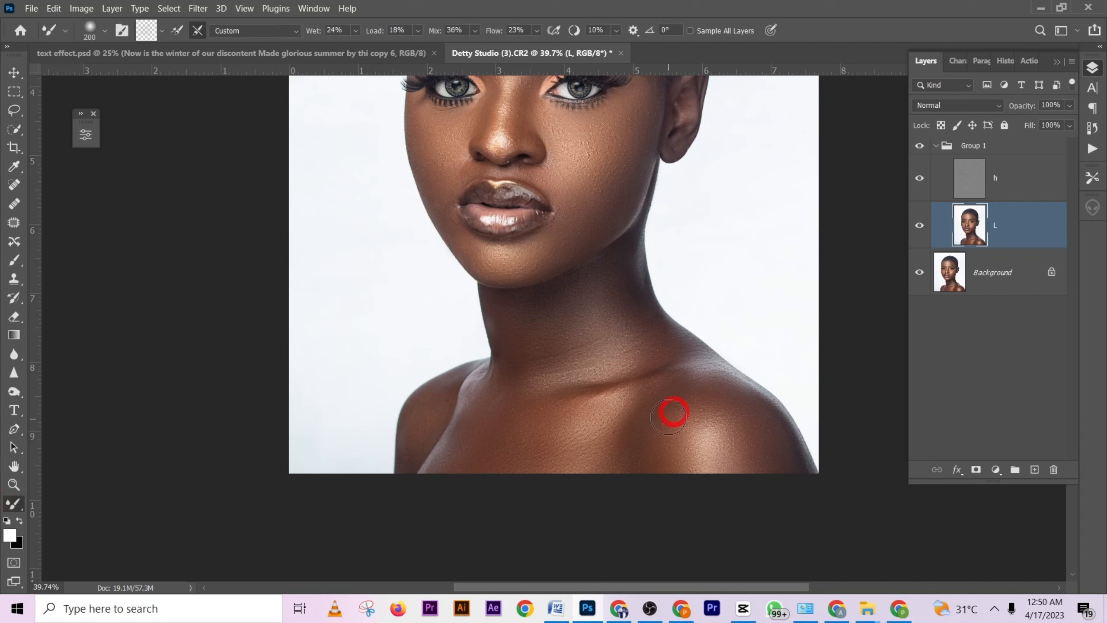
mouse_move(669, 417)
left_mouse_down()
mouse_move(684, 396)
mouse_move(671, 414)
mouse_move(738, 403)
mouse_move(759, 427)
mouse_move(728, 423)
mouse_move(737, 445)
mouse_move(712, 432)
mouse_move(765, 442)
mouse_move(746, 406)
left_mouse_up()
key("[")
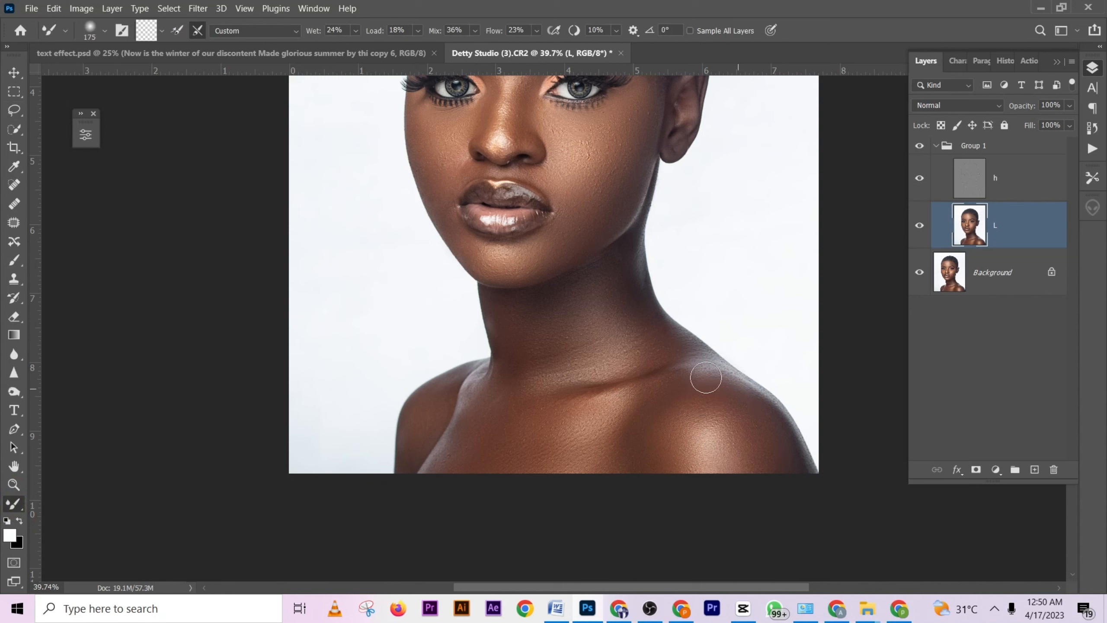
key("bracketleft")
key("bracketleft")
mouse_move(605, 396)
left_mouse_down()
mouse_move(576, 400)
mouse_move(596, 406)
mouse_move(532, 364)
mouse_move(515, 375)
left_mouse_up()
- Blend the chest and shoulder skin on the side away from the visible ear with the Mixer Brush, adjusting the brush size
scroll(576, 406, "down", 2)
key("bracketright")
key("bracketright")
left_click_drag(468, 413, 453, 395)
key("bracketleft")
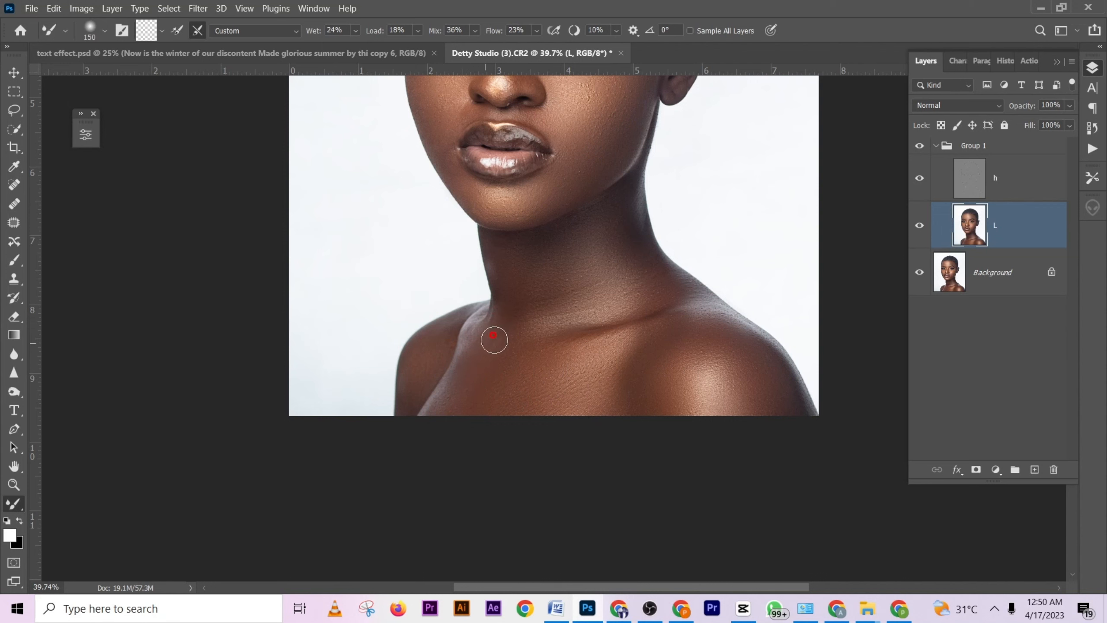
- Enlarge the Mixer Brush and blend the skin tones across the lower neck
scroll(566, 305, "up", 2)
key("bracketright")
key("bracketright")
key("bracketright")
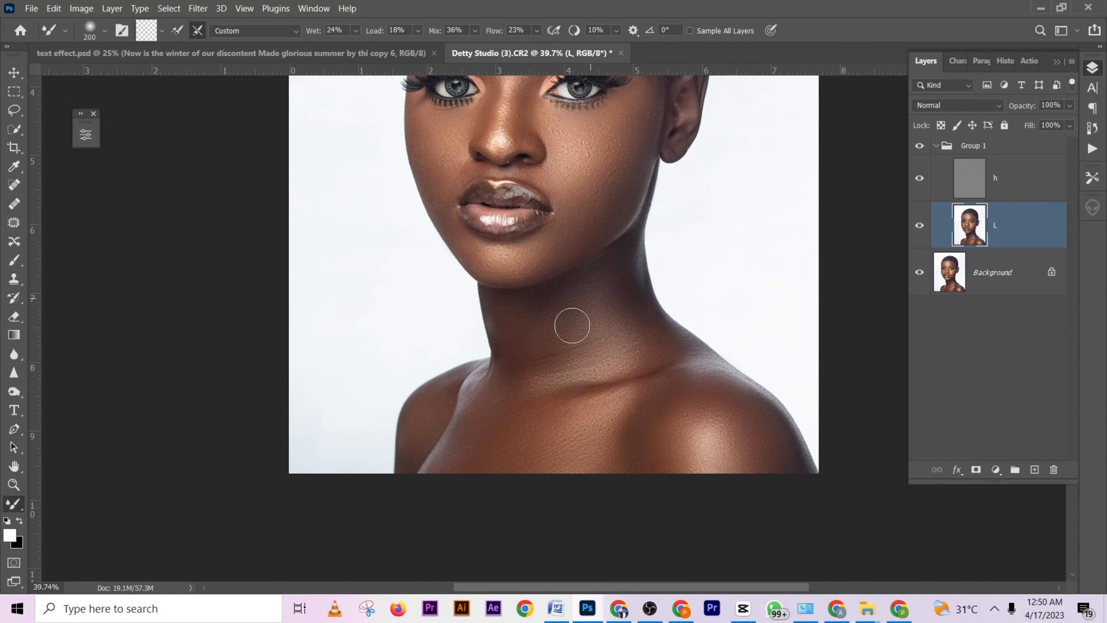
mouse_move(542, 359)
left_mouse_down()
mouse_move(554, 337)
mouse_move(623, 326)
mouse_move(631, 368)
left_mouse_up()
- Collapse Group 1 and toggle its visibility to compare the retouched skin with the original
scroll(610, 322, "up", 5)
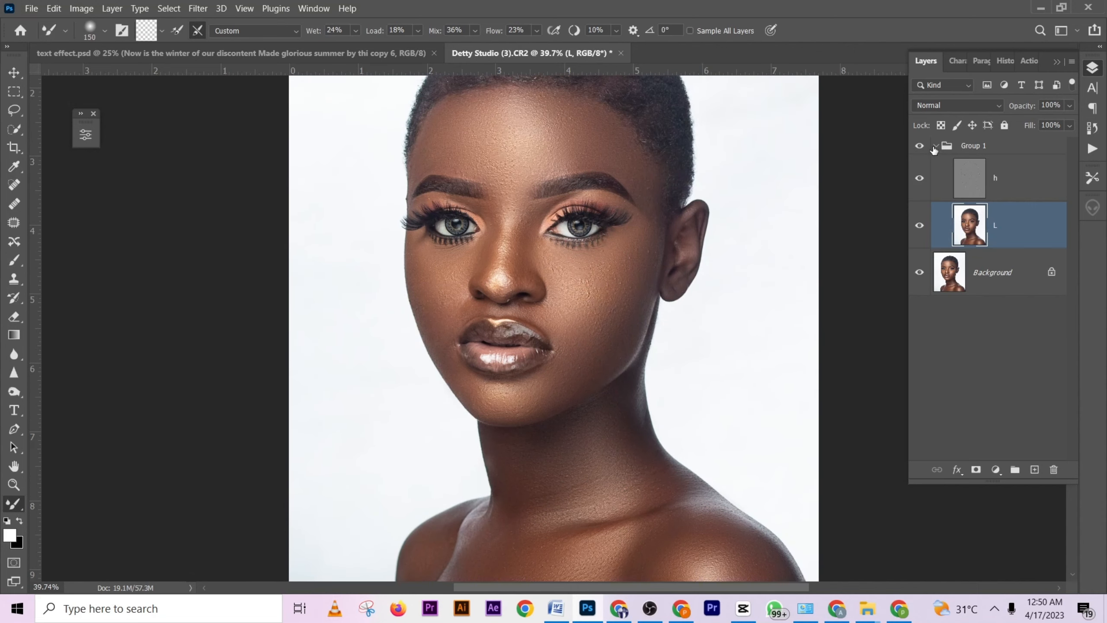
left_click(931, 151)
left_click(936, 147)
left_click(921, 148)
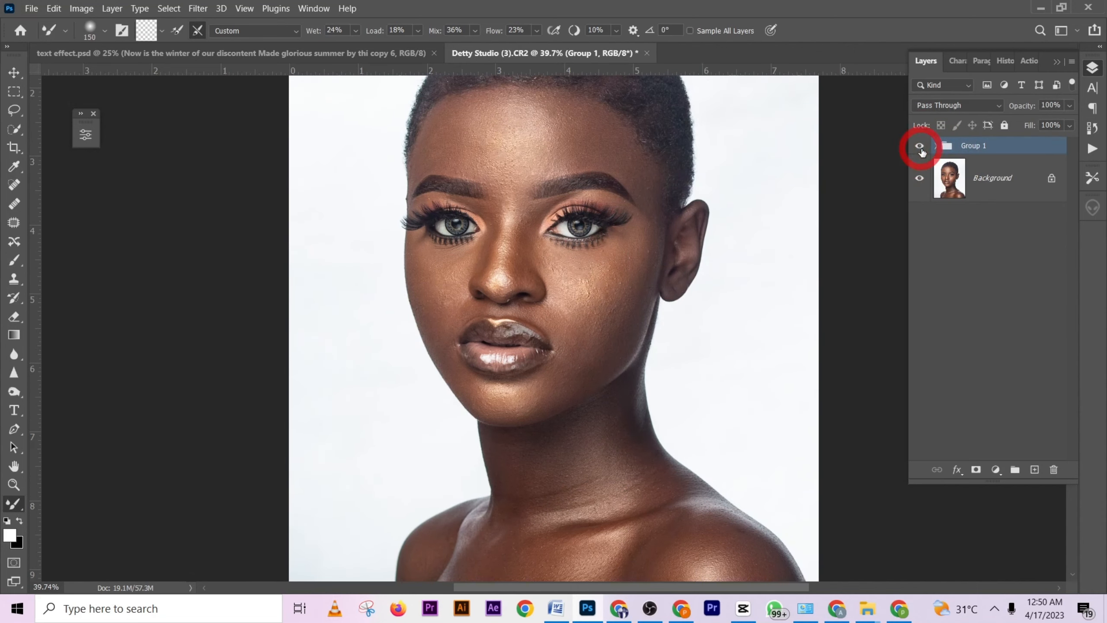
left_click(921, 149)
left_click(921, 148)
left_click(921, 148)
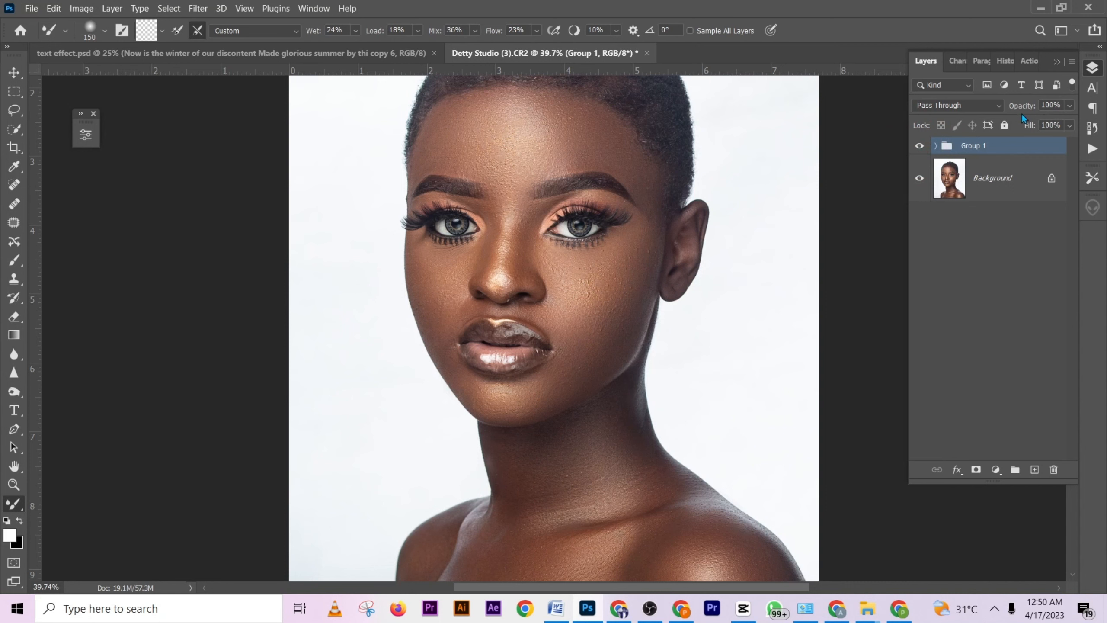
- Run the "d b" action from the test set to add the dodge and burn group above Group 1
left_click(1034, 66)
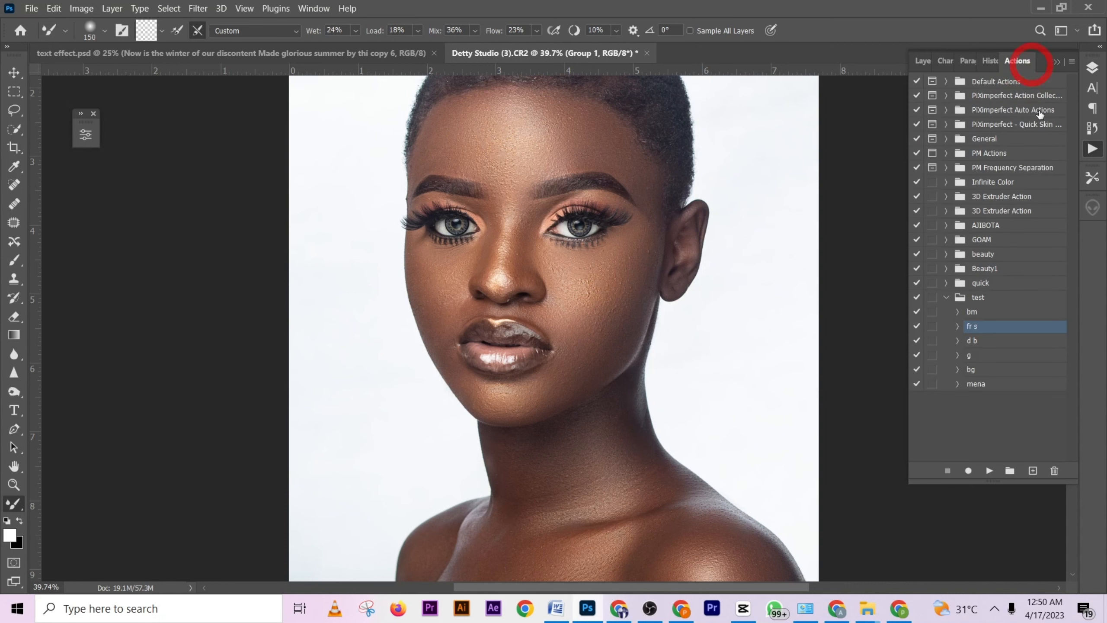
left_click(990, 341)
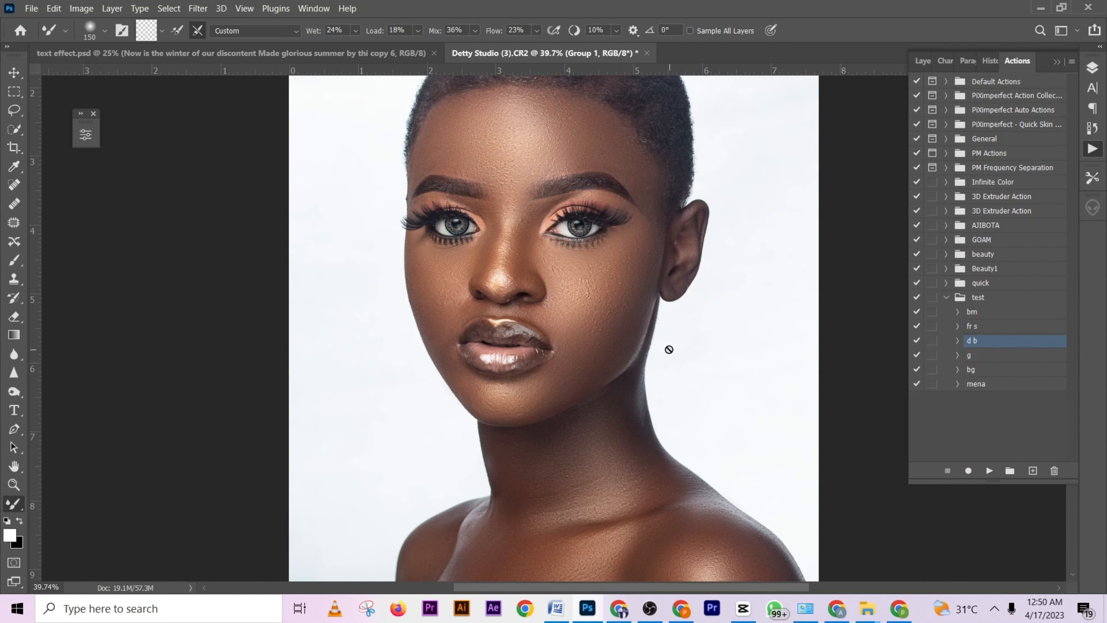
left_click(920, 61)
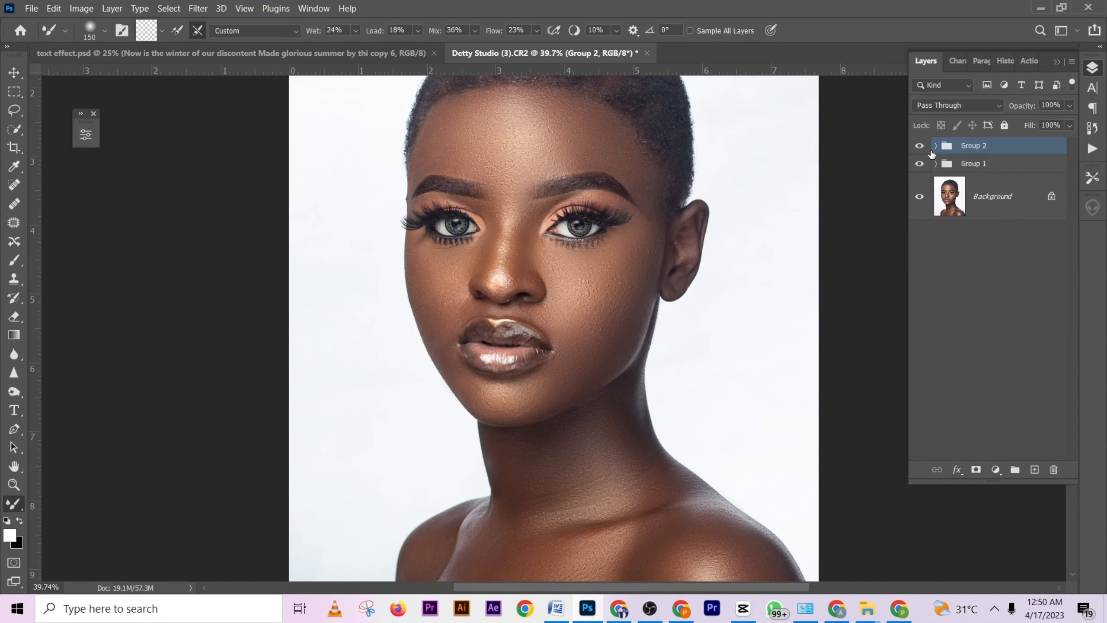
- Expand Group 2, target the mask of the "d" curves layer and set the Brush tool's flow to 1%
left_click(934, 146)
left_click(1012, 224)
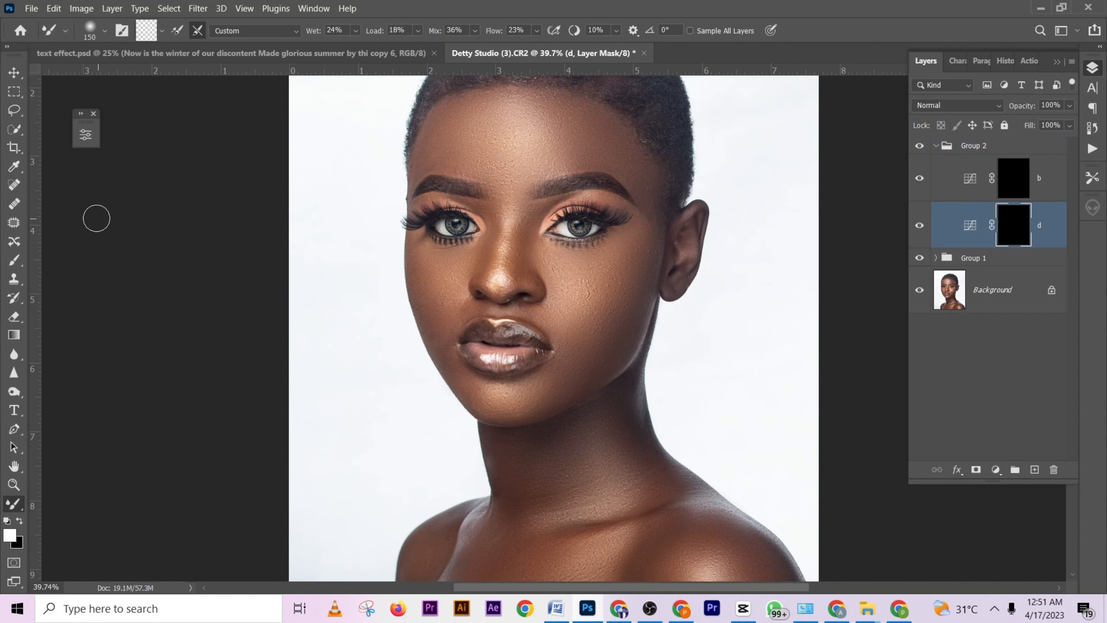
left_click(14, 261)
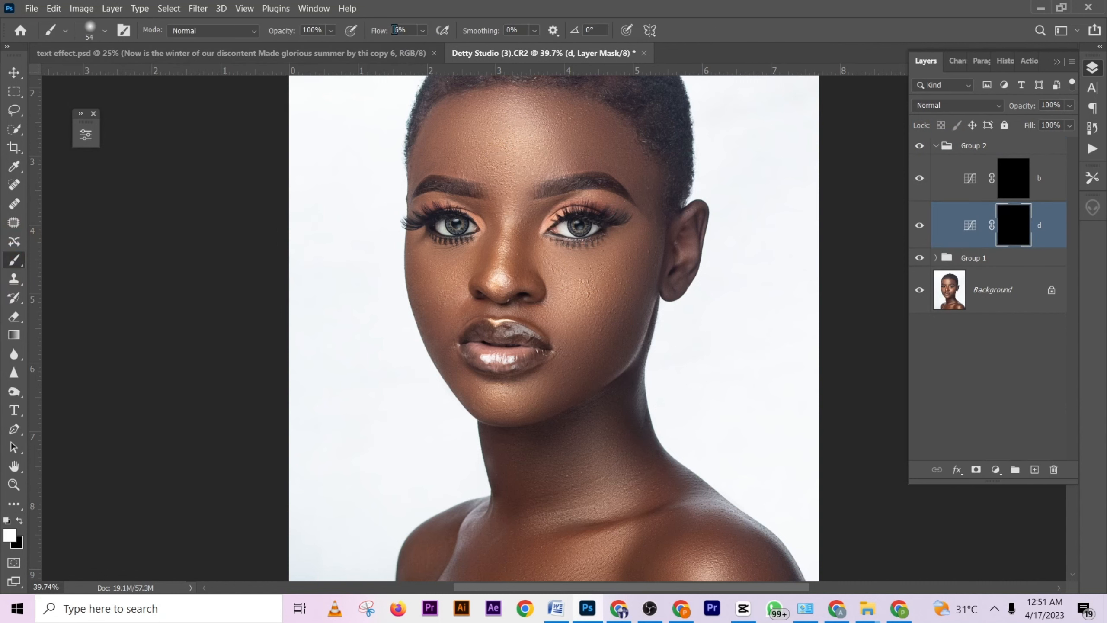
key("Return")
- Dodge the cheeks below both eyes on the "d" mask with a soft white brush of about 209 px
scroll(439, 149, "up", 3)
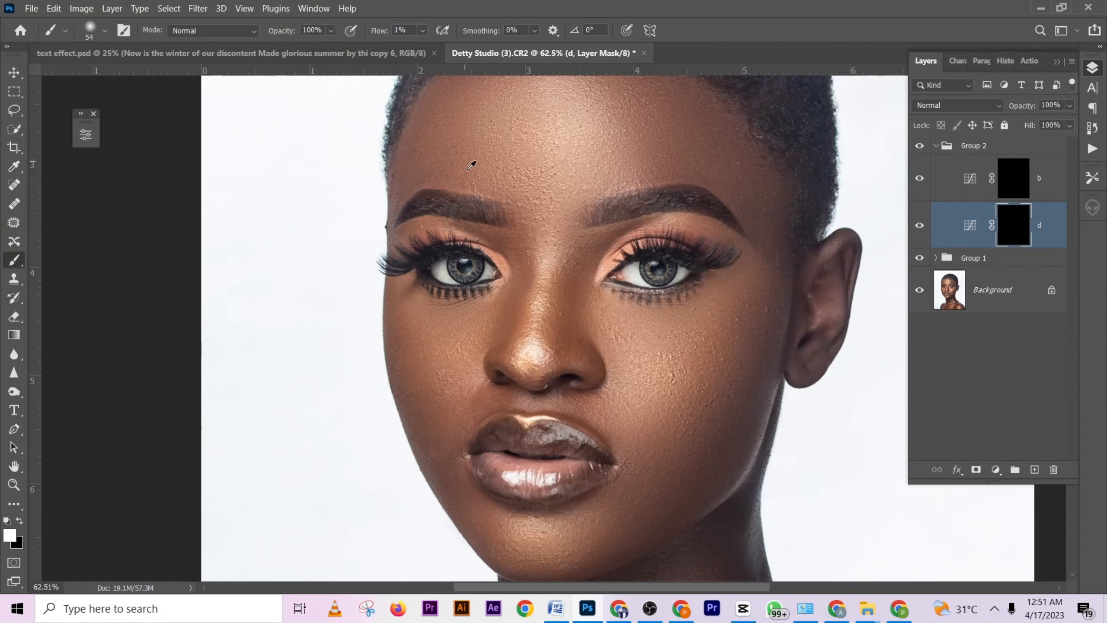
left_click_drag(492, 239, 473, 239)
scroll(521, 251, "down", 4)
mouse_move(572, 301)
left_mouse_down()
mouse_move(602, 311)
mouse_move(621, 284)
mouse_move(627, 291)
mouse_move(586, 321)
mouse_move(590, 303)
mouse_move(606, 313)
mouse_move(633, 284)
mouse_move(577, 351)
mouse_move(553, 326)
left_mouse_up()
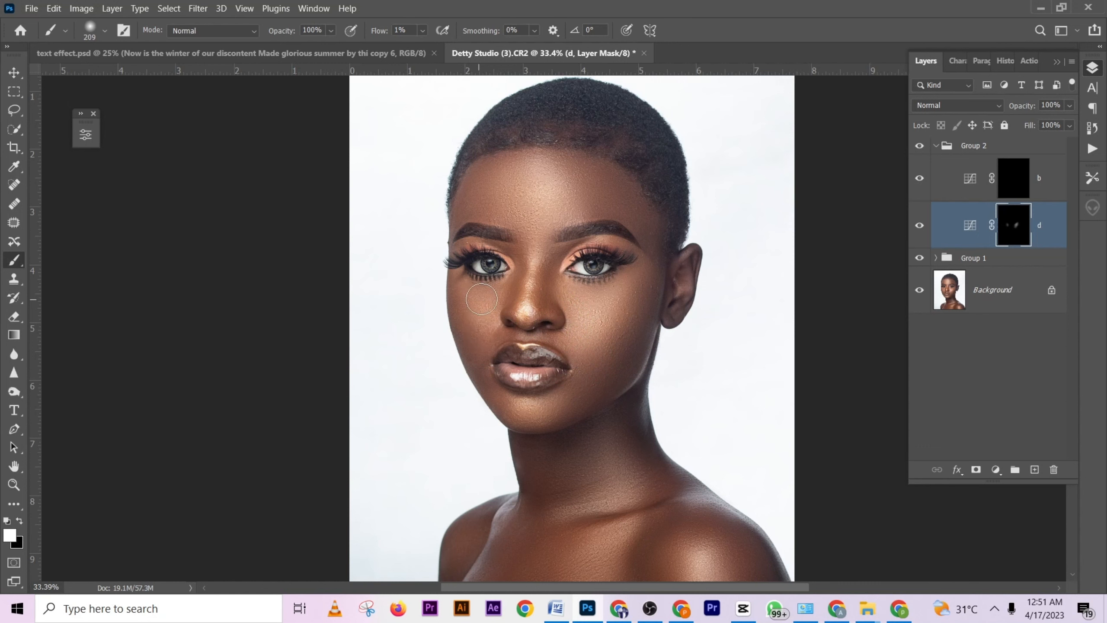
left_click_drag(482, 299, 467, 300)
- Enlarge the brush to about 257 px and dodge the centre of the forehead down to between the eyebrows
left_click_drag(547, 198, 571, 199)
scroll(548, 233, "up", 1)
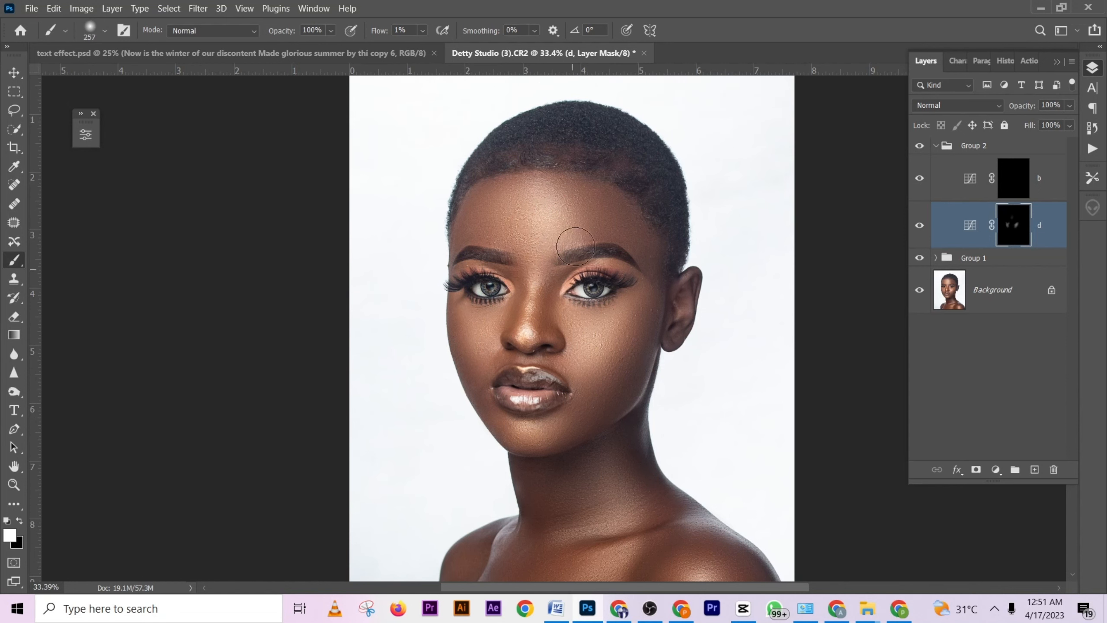
mouse_move(536, 203)
left_mouse_down()
mouse_move(530, 264)
mouse_move(534, 255)
left_mouse_up()
mouse_move(534, 227)
left_mouse_down()
mouse_move(561, 207)
mouse_move(593, 202)
mouse_move(605, 241)
mouse_move(523, 190)
mouse_move(524, 246)
mouse_move(527, 201)
mouse_move(551, 184)
mouse_move(591, 189)
mouse_move(556, 248)
mouse_move(529, 252)
left_mouse_up()
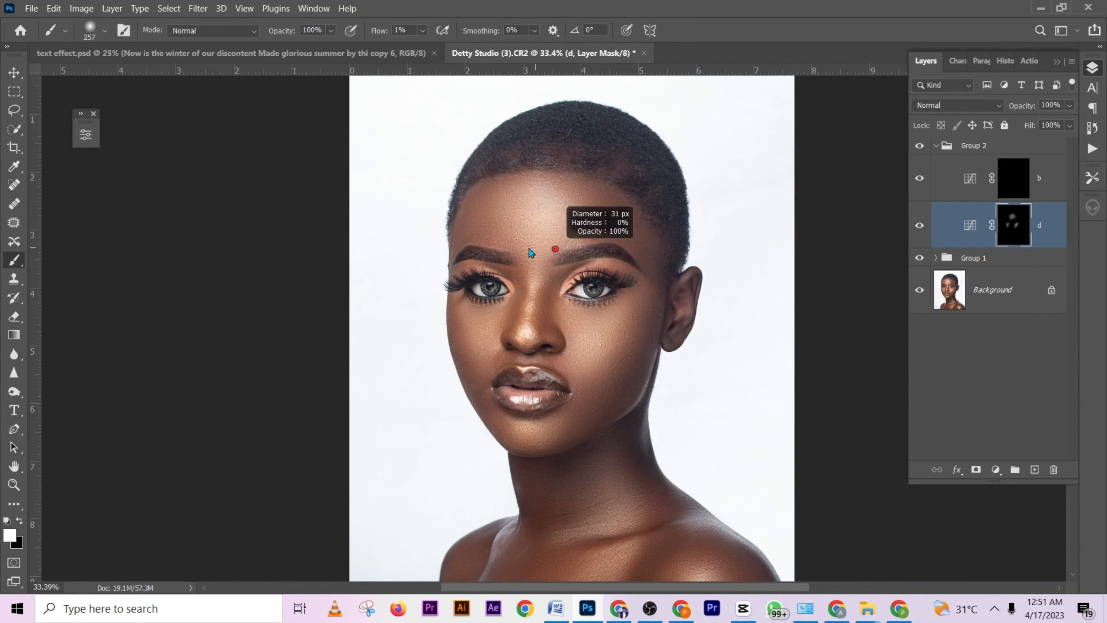
- Dodge the nose bridge and the areas beside the inner eyes on the "d" mask with a small brush of about 74 px
left_click_drag(543, 291, 543, 292)
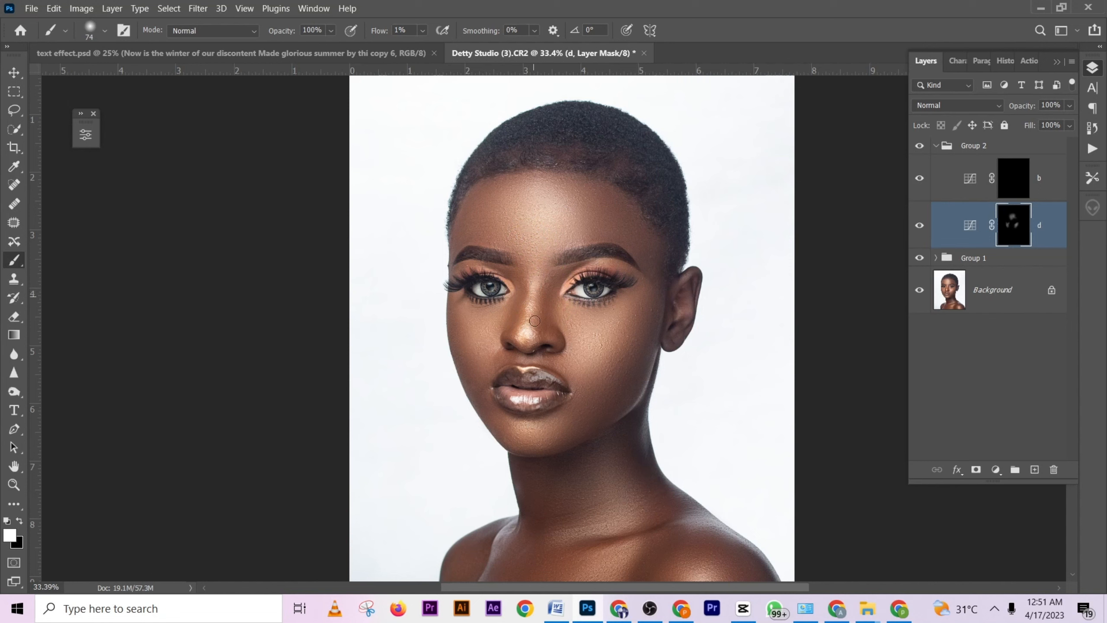
left_click_drag(533, 329, 534, 324)
left_click_drag(585, 297, 589, 297)
left_click_drag(508, 277, 513, 277)
- Dodge the cheek beside the mouth, the upper lip area and the chin on the "d" mask with a 156 px brush
left_click_drag(469, 345, 472, 333)
left_click_drag(479, 363, 464, 309)
left_click(506, 363)
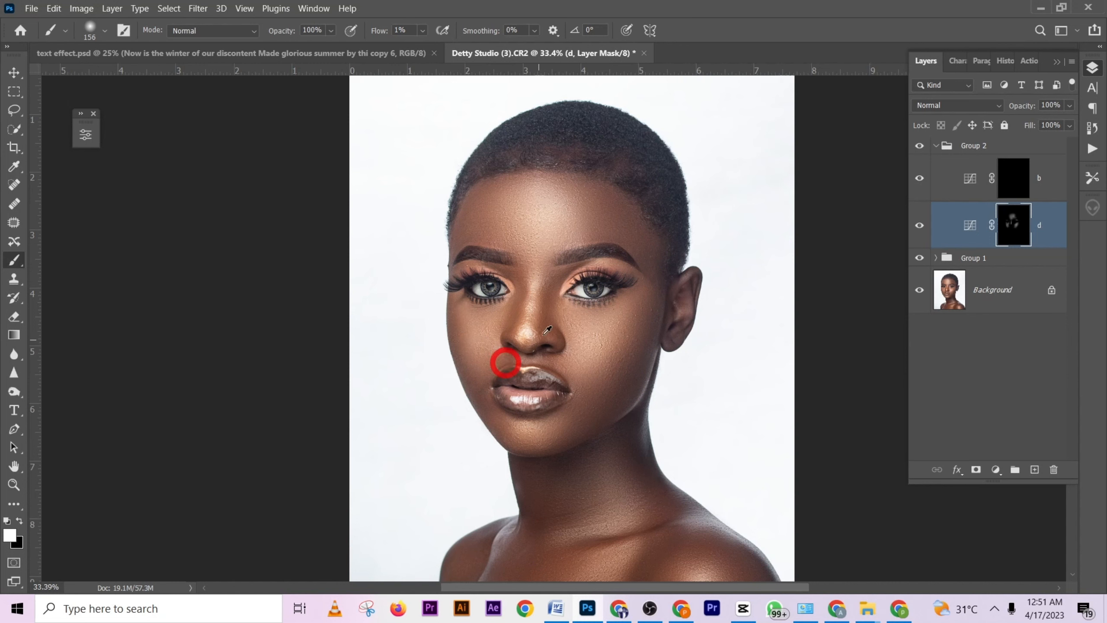
scroll(570, 383, "down", 3)
scroll(574, 380, "up", 2)
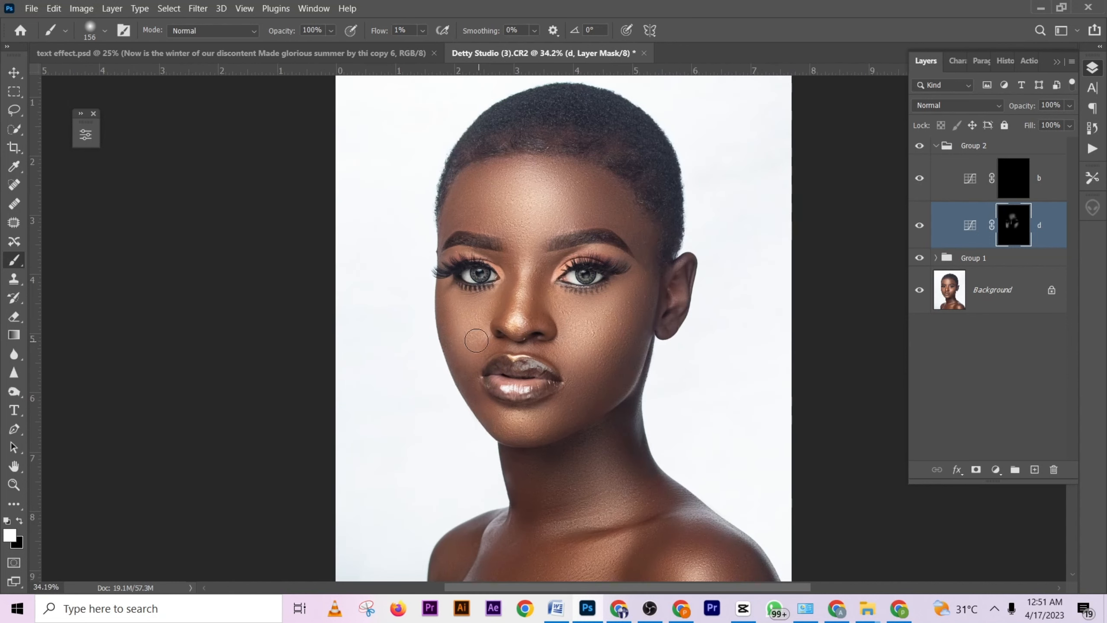
key("x")
scroll(570, 385, "down", 1)
key("x")
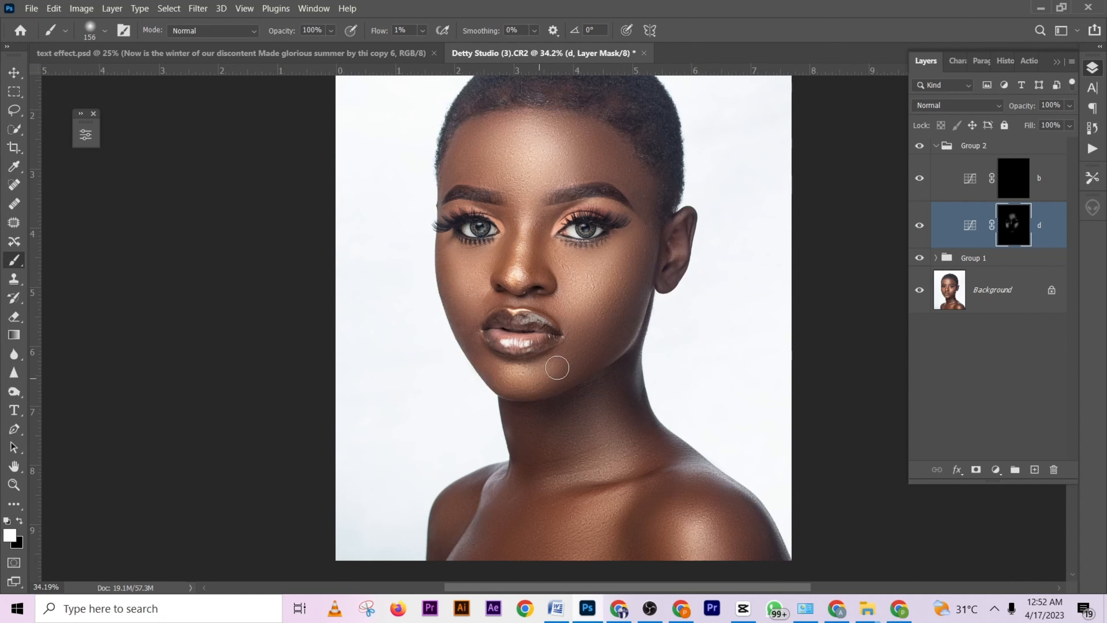
- Dodge the shoulder highlight and the collarbone on the "d" mask, reducing the brush to about 86 px for the collarbone
scroll(551, 362, "down", 2, "alt")
scroll(552, 361, "down", 1, "alt")
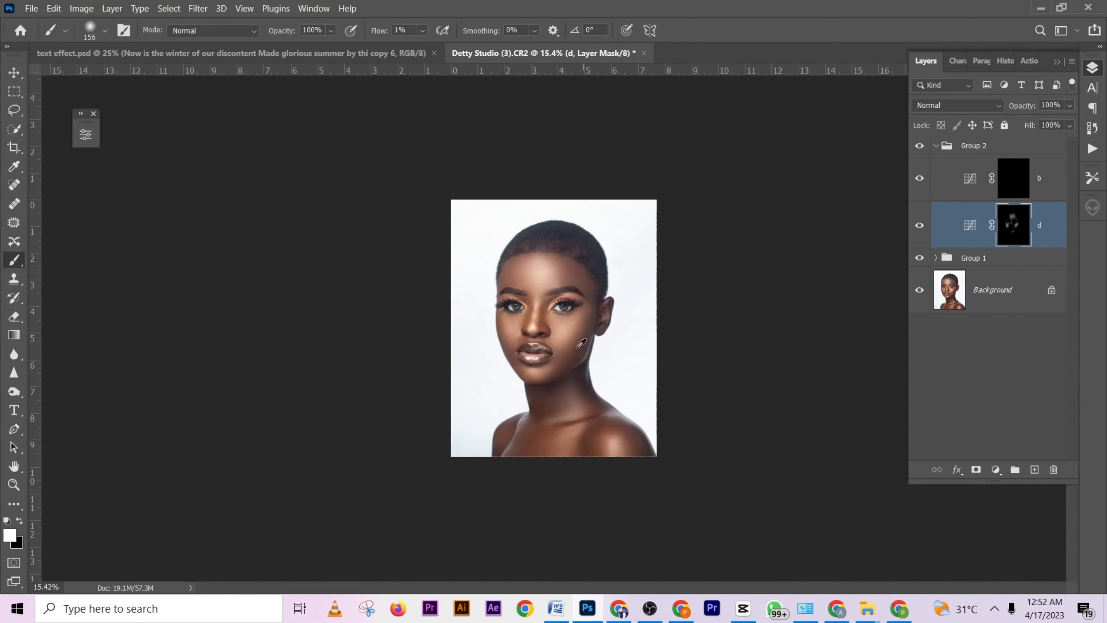
scroll(581, 307, "up", 3, "alt")
scroll(527, 278, "up", 1, "alt")
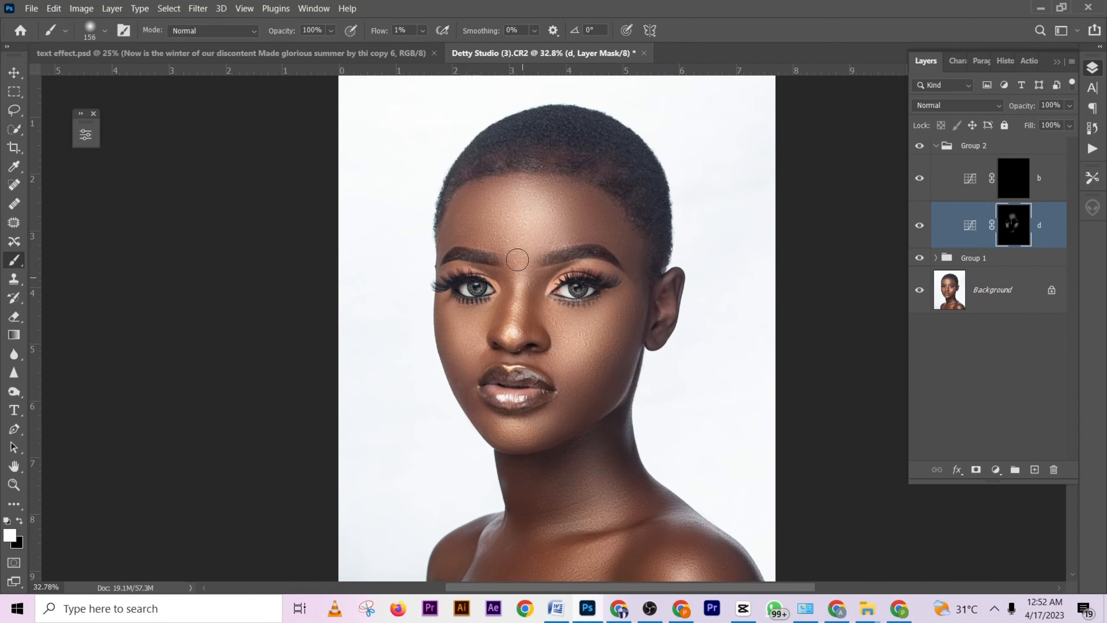
right_click(550, 235, "alt")
scroll(570, 349, "down", 6, "alt")
scroll(612, 456, "up", 3, "alt")
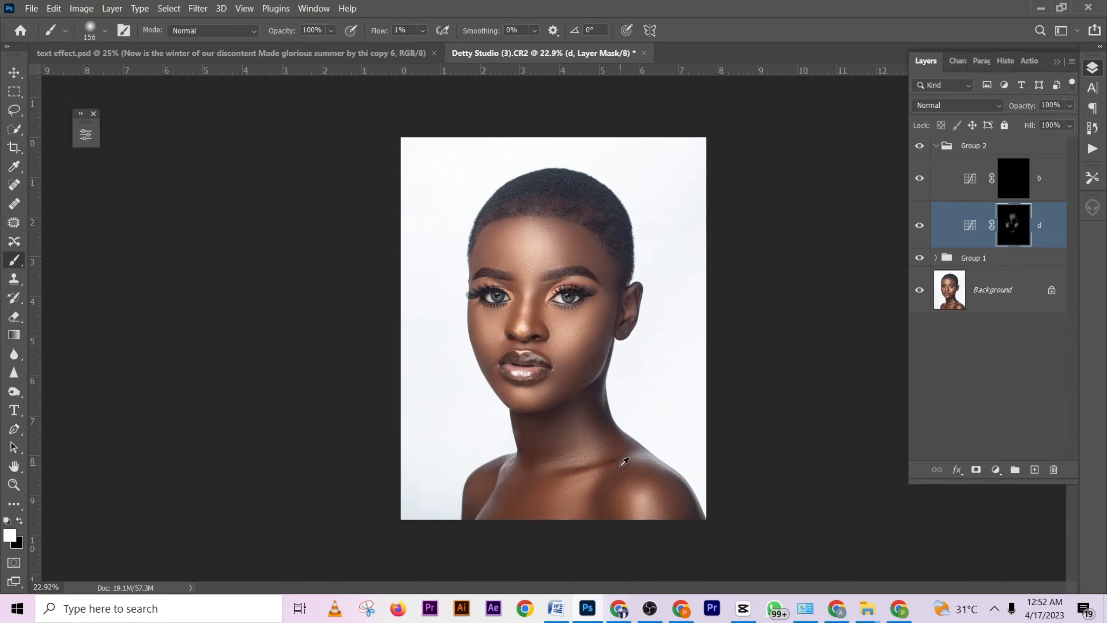
left_click_drag(648, 477, 650, 473)
right_click(643, 497, "alt")
right_click(606, 470, "alt")
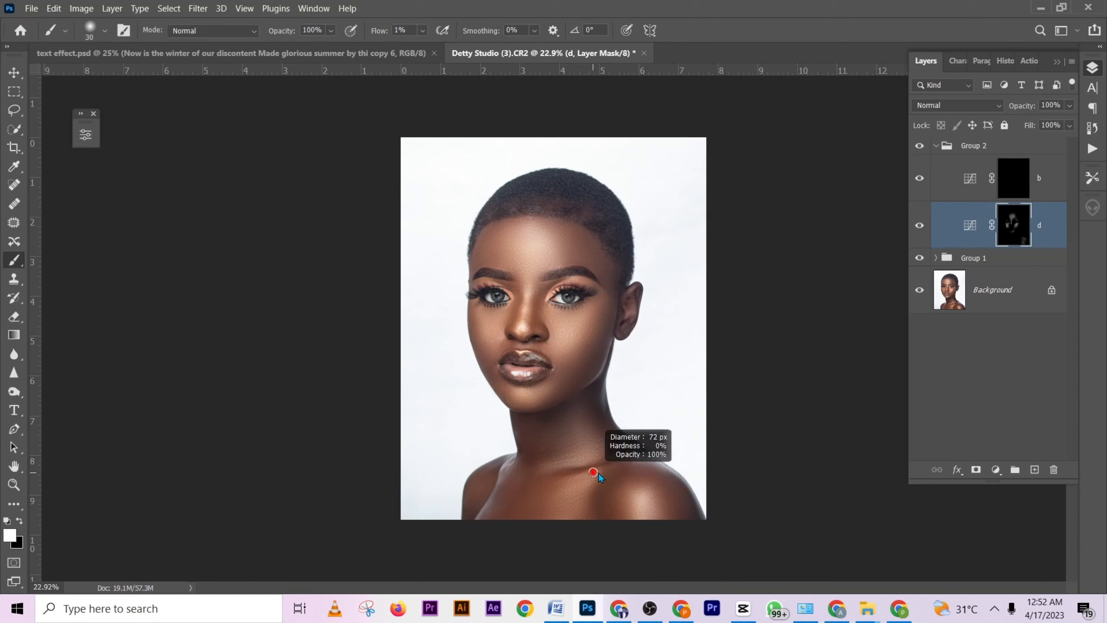
left_click_drag(598, 473, 600, 473, "alt")
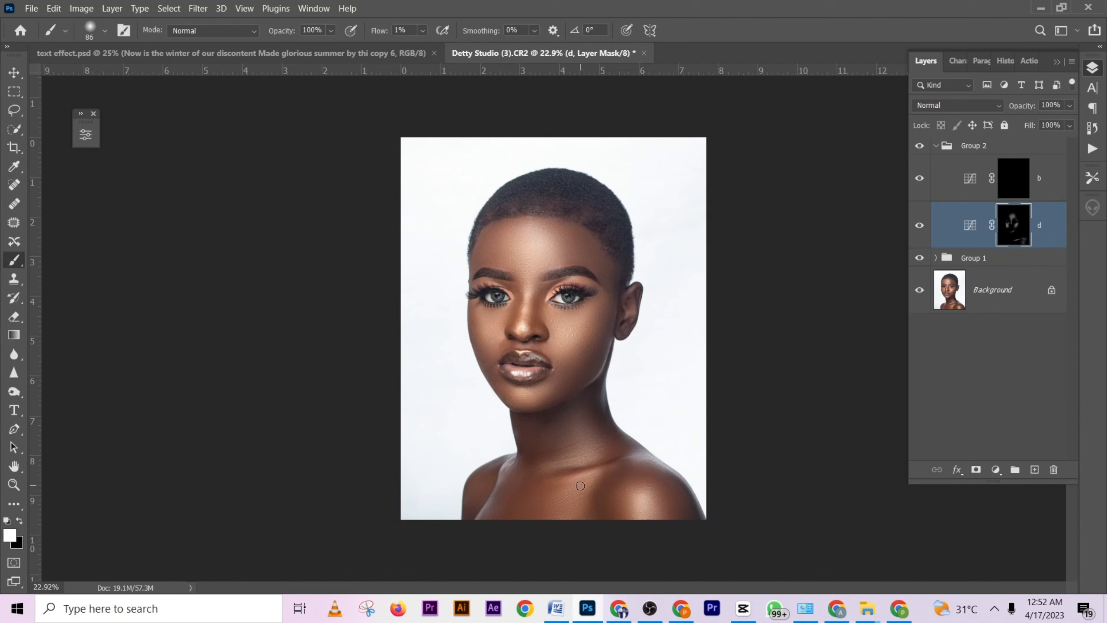
- Dodge the neck, upper chest and shoulder on the "d" mask, enlarging the brush from 144 px to 210 px
scroll(582, 478, "up", 2)
left_click_drag(571, 485, 568, 366)
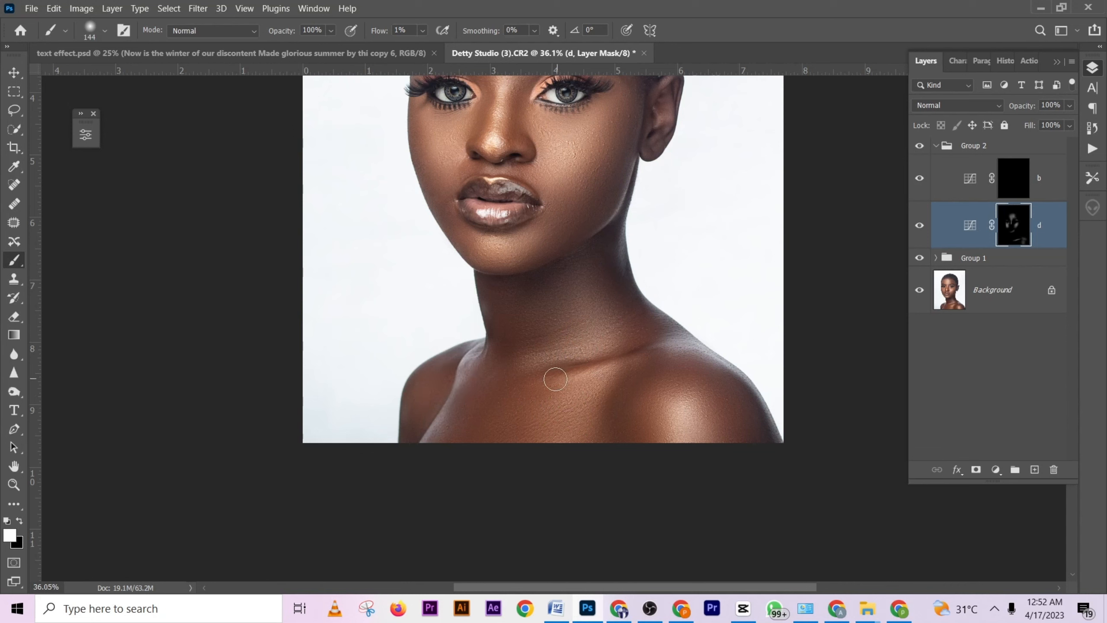
left_click_drag(595, 291, 596, 292)
left_click_drag(685, 417, 708, 468)
left_click_drag(705, 402, 721, 458)
scroll(561, 388, "up", 3)
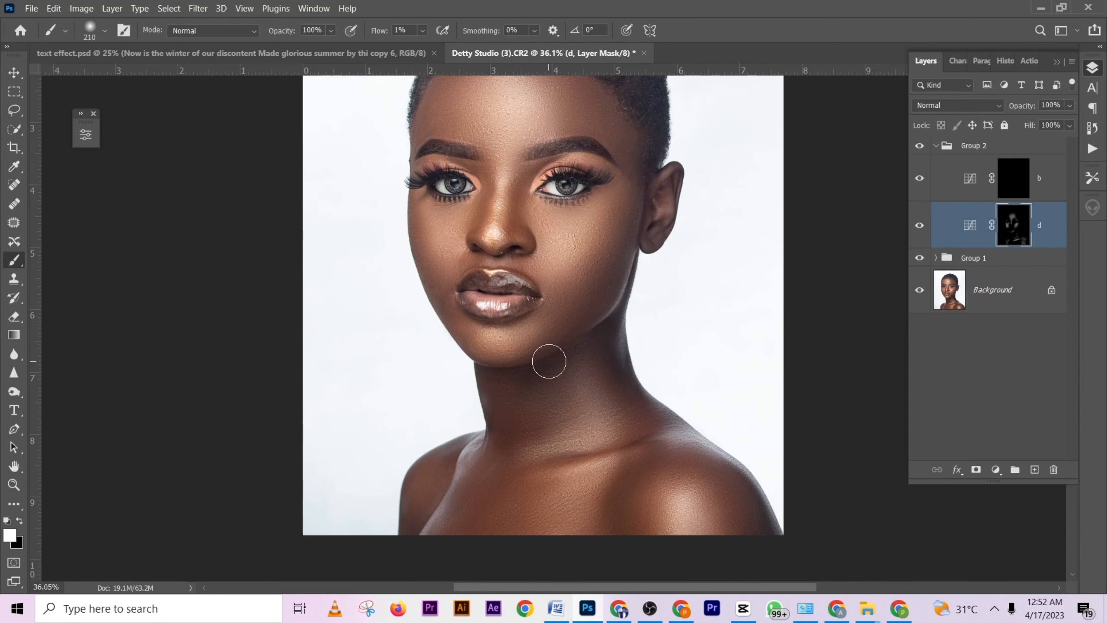
- Target the mask of the "b" curves layer and burn the outer edges of the face with a soft brush of about 240 px
scroll(572, 297, "down", 2)
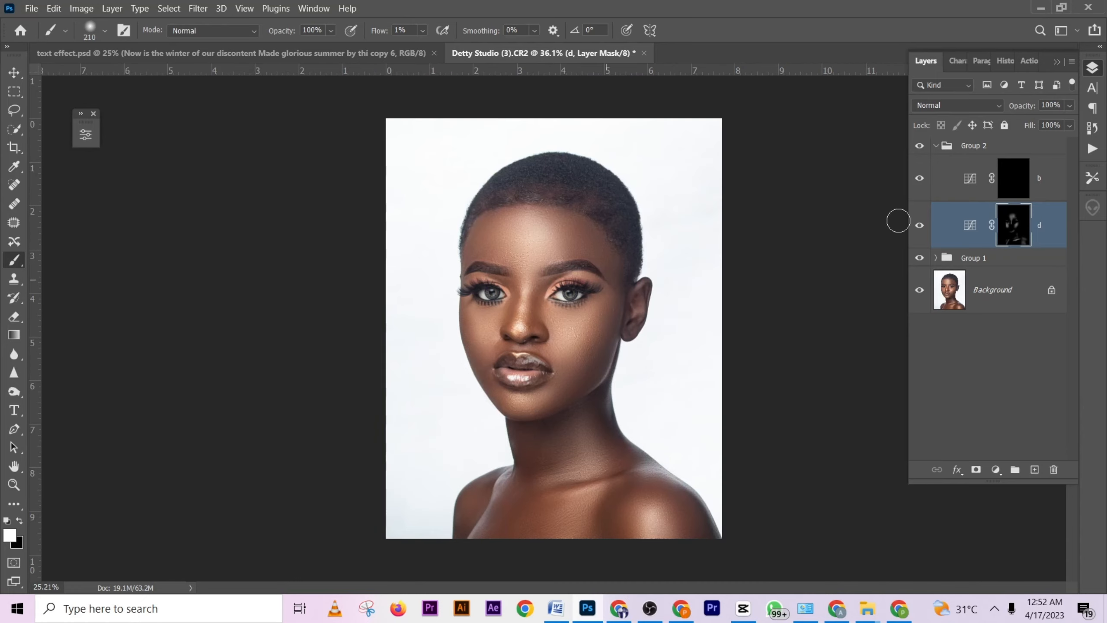
left_click(1010, 187)
mouse_move(609, 291)
left_mouse_down("alt")
mouse_move(617, 258)
mouse_move(611, 363)
mouse_move(608, 306)
mouse_move(606, 346)
mouse_move(584, 251)
left_mouse_up("alt")
scroll(607, 345, "up", 4)
mouse_move(617, 188)
left_mouse_down()
mouse_move(612, 267)
mouse_move(576, 313)
mouse_move(510, 357)
mouse_move(424, 358)
mouse_move(434, 353)
mouse_move(426, 329)
mouse_move(395, 254)
left_mouse_up()
left_click_drag(394, 211, 401, 311)
mouse_move(394, 260)
left_mouse_down()
mouse_move(396, 209)
mouse_move(413, 181)
mouse_move(465, 163)
mouse_move(531, 160)
left_mouse_up()
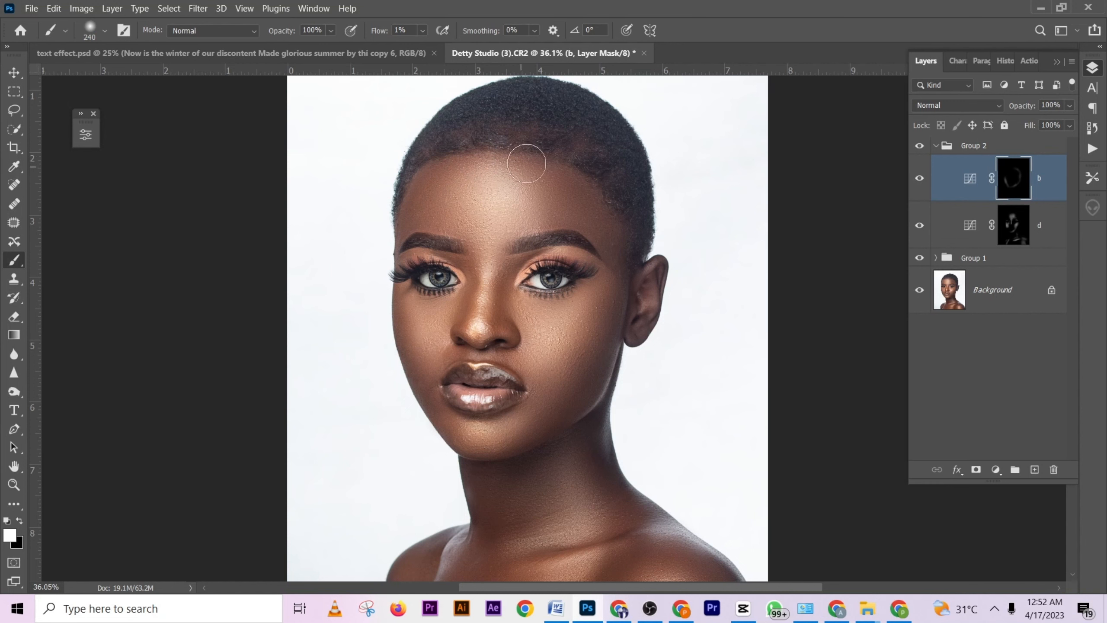
- Try burning the hairline, jawline and neck on the "b" mask with a 214 px brush, and undo the strokes
mouse_move(452, 164)
left_mouse_down()
mouse_move(561, 169)
mouse_move(593, 198)
mouse_move(581, 191)
mouse_move(616, 257)
mouse_move(624, 191)
mouse_move(625, 242)
mouse_move(613, 279)
mouse_move(597, 303)
left_mouse_up()
scroll(616, 256, "down", 2)
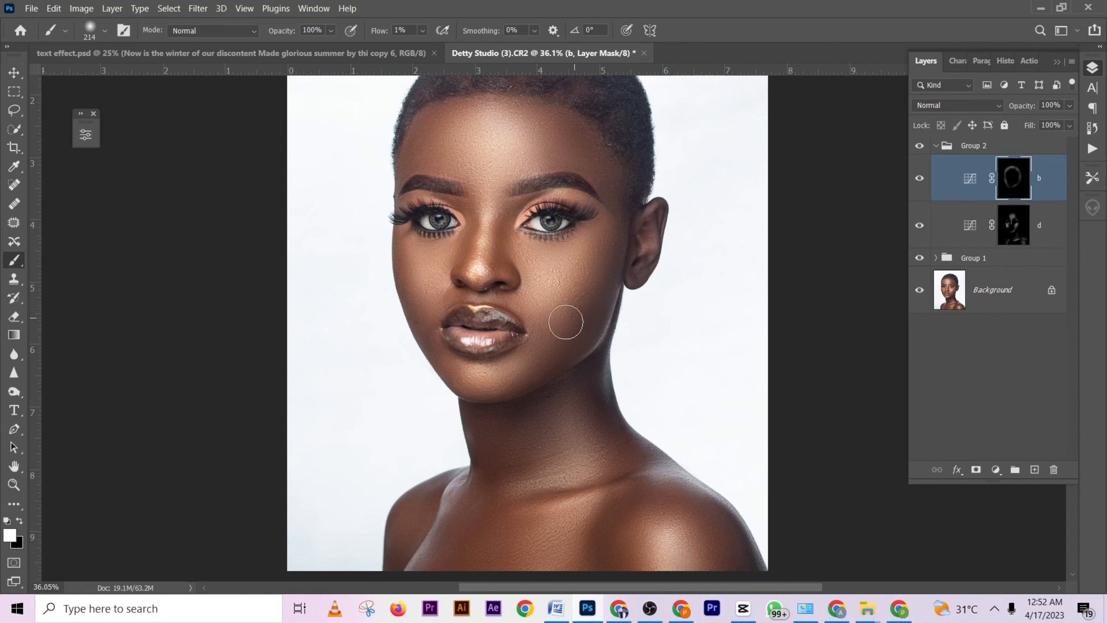
scroll(610, 296, "down", 2)
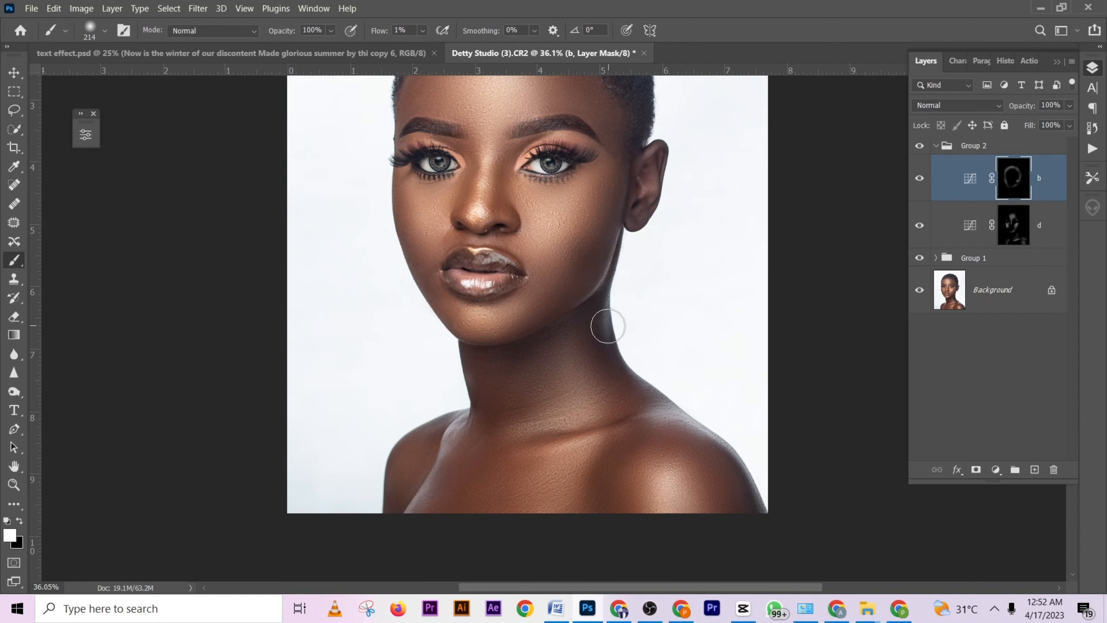
left_click_drag(603, 269, 532, 325)
scroll(615, 286, "down", 3)
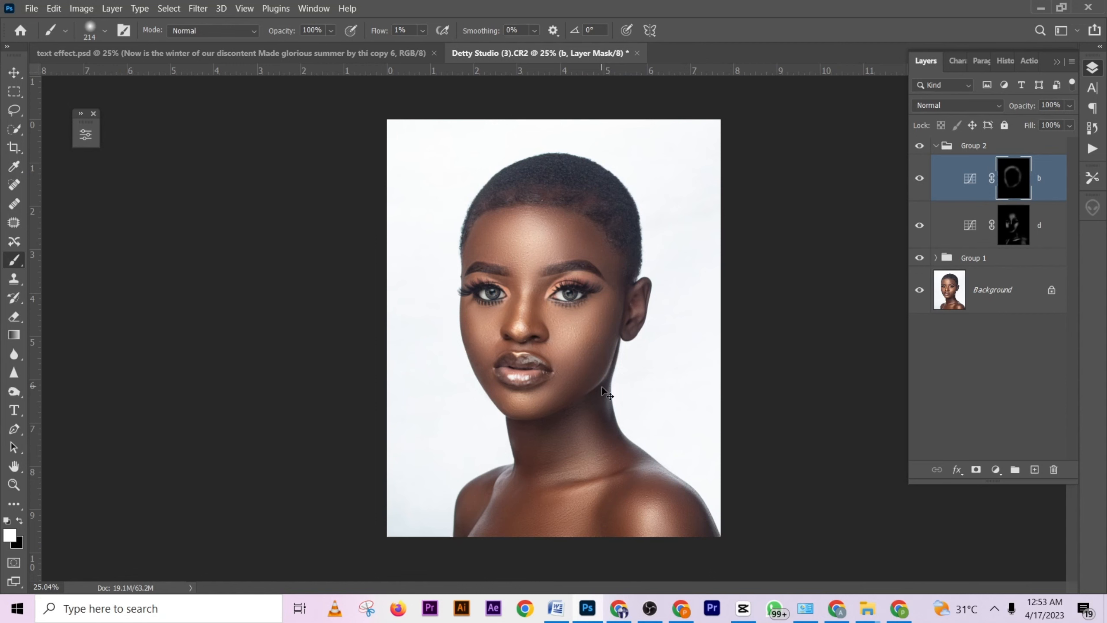
key("ctrl+z")
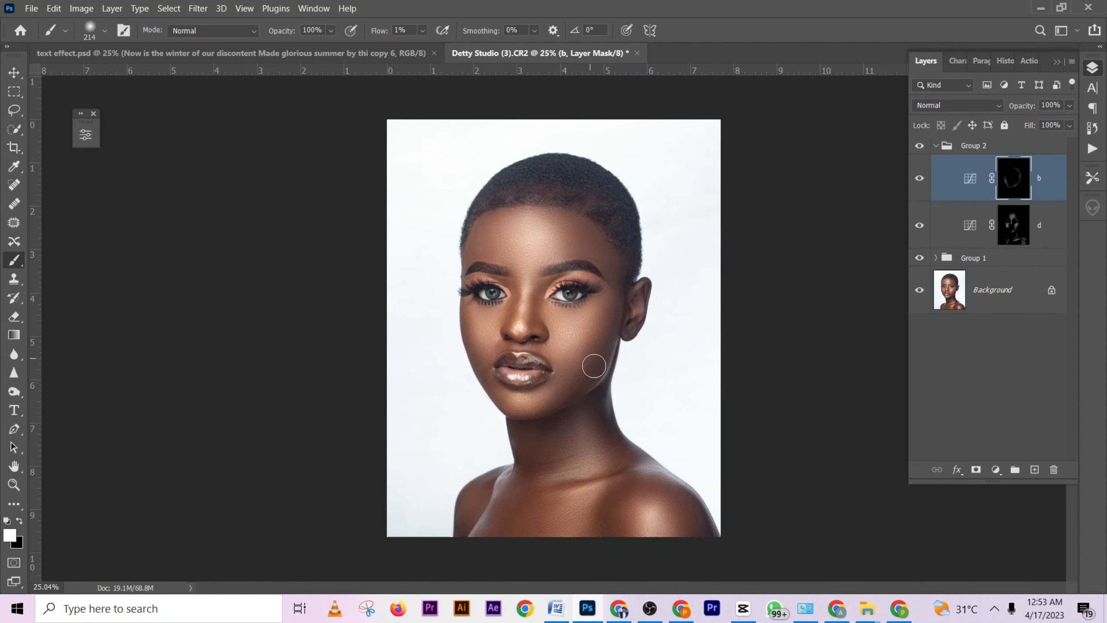
- Toggle the visibility of the "b" curves layer to compare the face with and without the burning
scroll(598, 369, "up", 3)
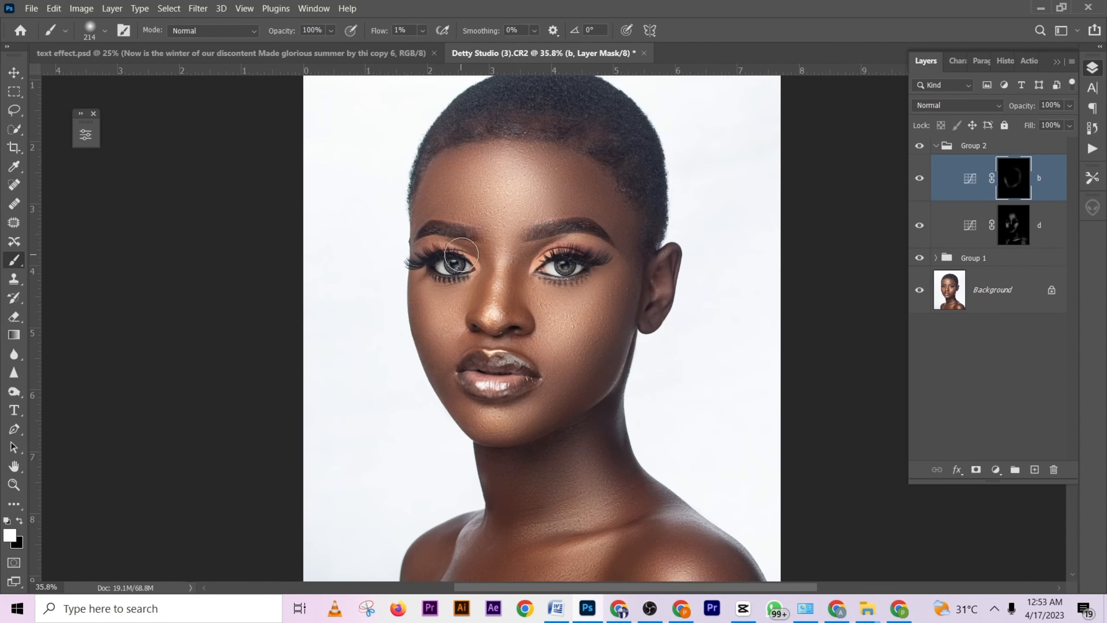
left_click(921, 177)
left_click(921, 177)
- Burn the hairline, temples and lower cheek down to the jaw on the "b" mask, adjusting the brush size to each area
scroll(621, 264, "down", 2)
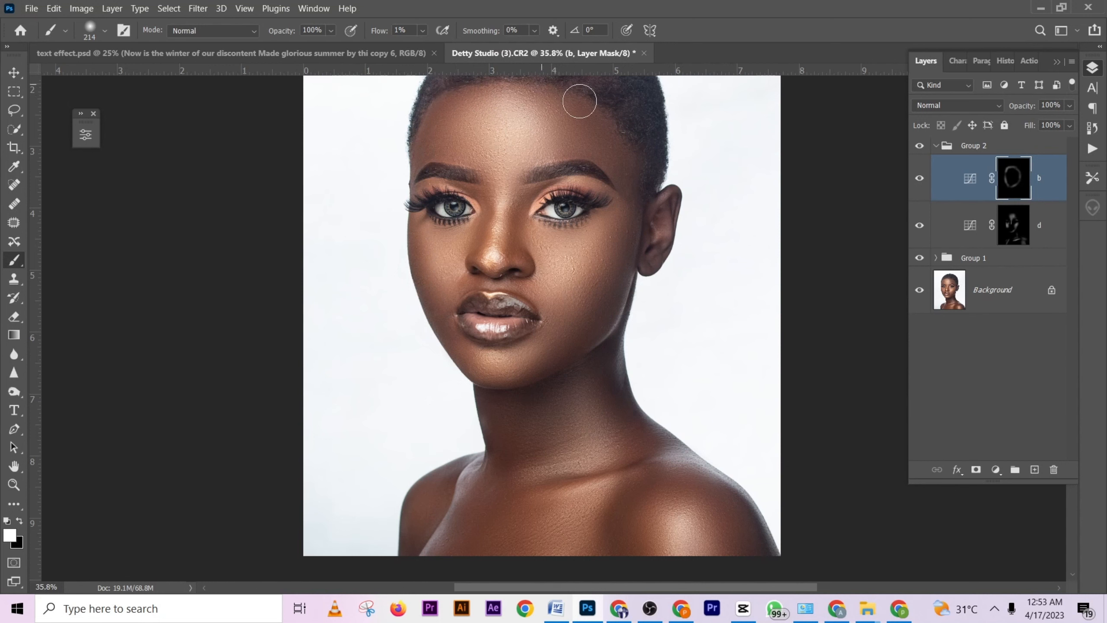
scroll(641, 175, "down", 2)
right_click(610, 219, "alt")
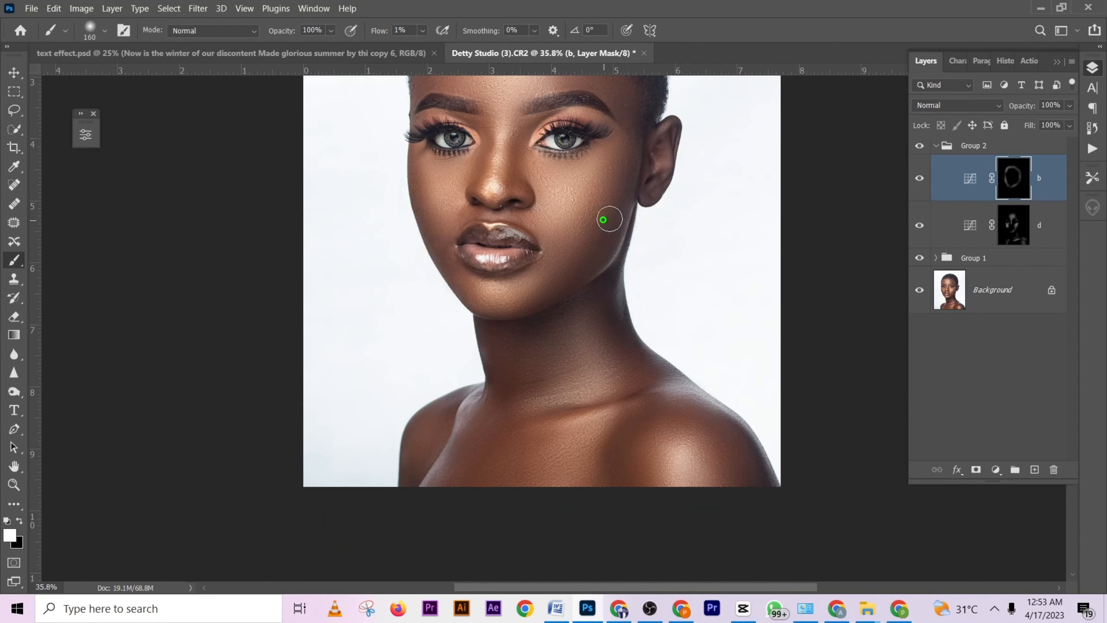
right_click(584, 234, "alt")
right_click(589, 235, "alt")
- Burn the sides of the nose up to the inner eye corners on the "b" mask with a 65 px brush
scroll(520, 212, "up", 3)
scroll(516, 216, "up", 2)
left_click_drag(506, 167, 510, 364)
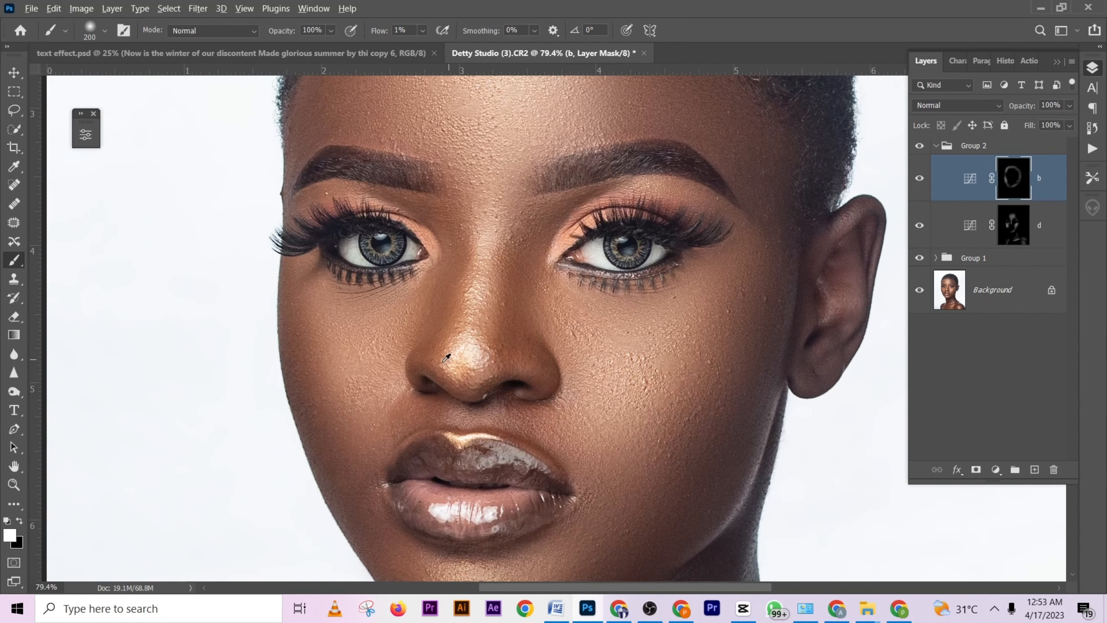
right_click(445, 359, "alt")
right_click(448, 283, "alt")
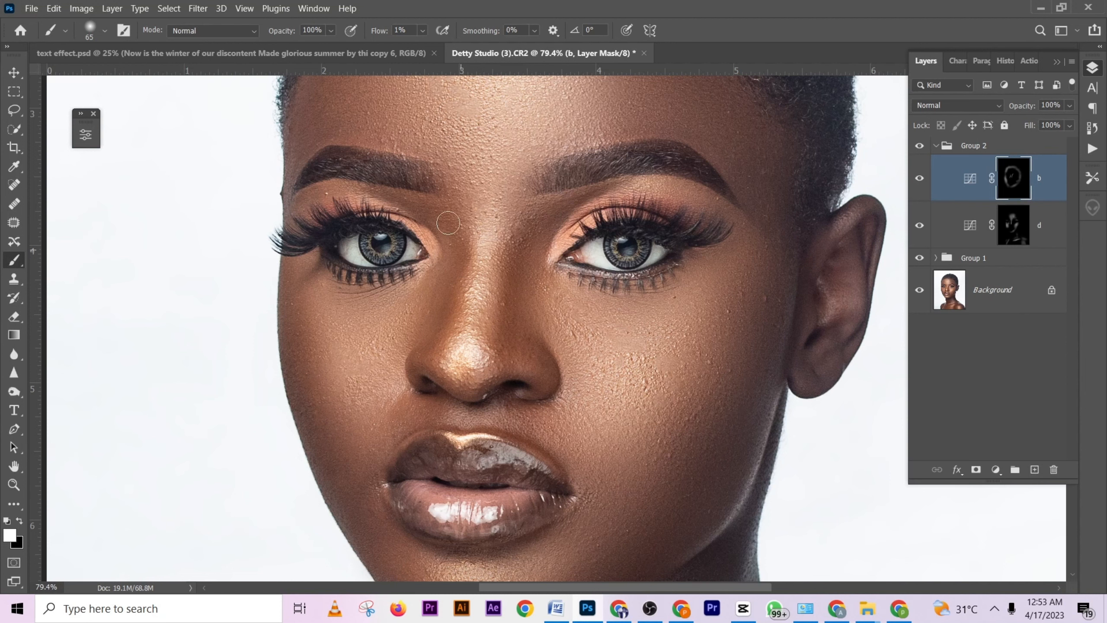
scroll(525, 332, "down", 5)
scroll(526, 331, "down", 2)
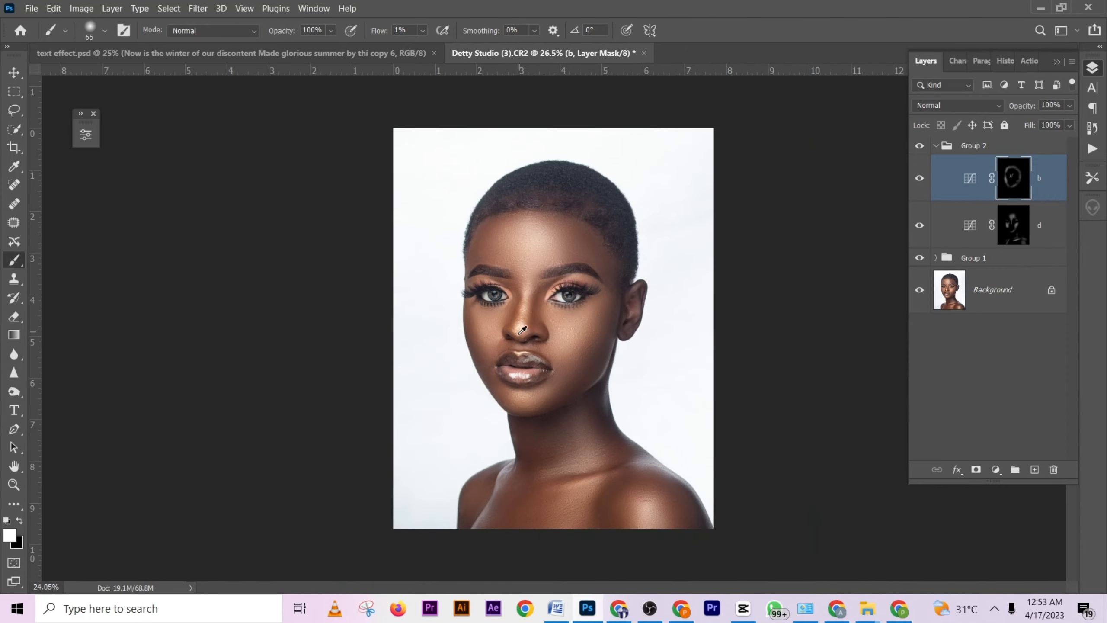
- Expand Group 1 and blend the nose bridge tones on the "L" layer using the Mixer Brush at 57 px
key("ctrl+0")
left_click(937, 258)
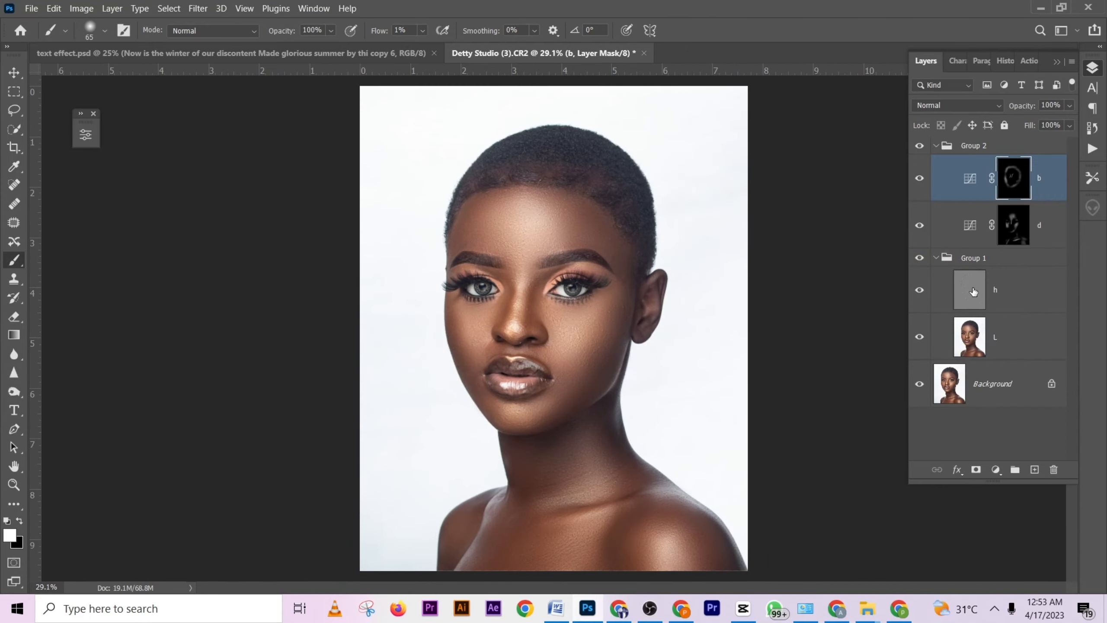
left_click(1006, 345)
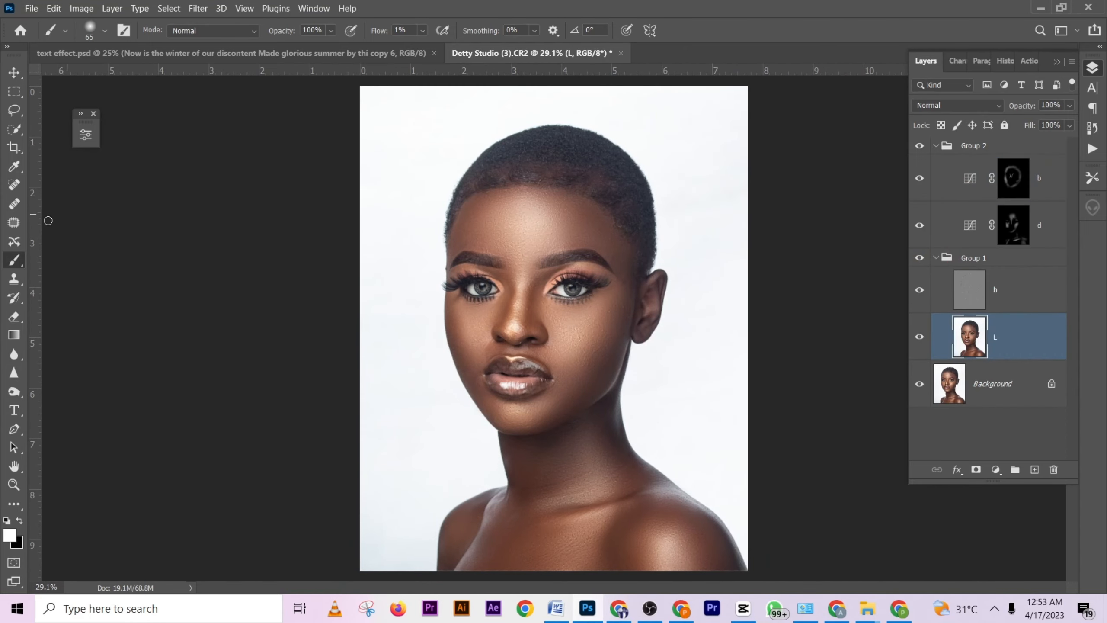
left_click(13, 501)
scroll(579, 370, "up", 5)
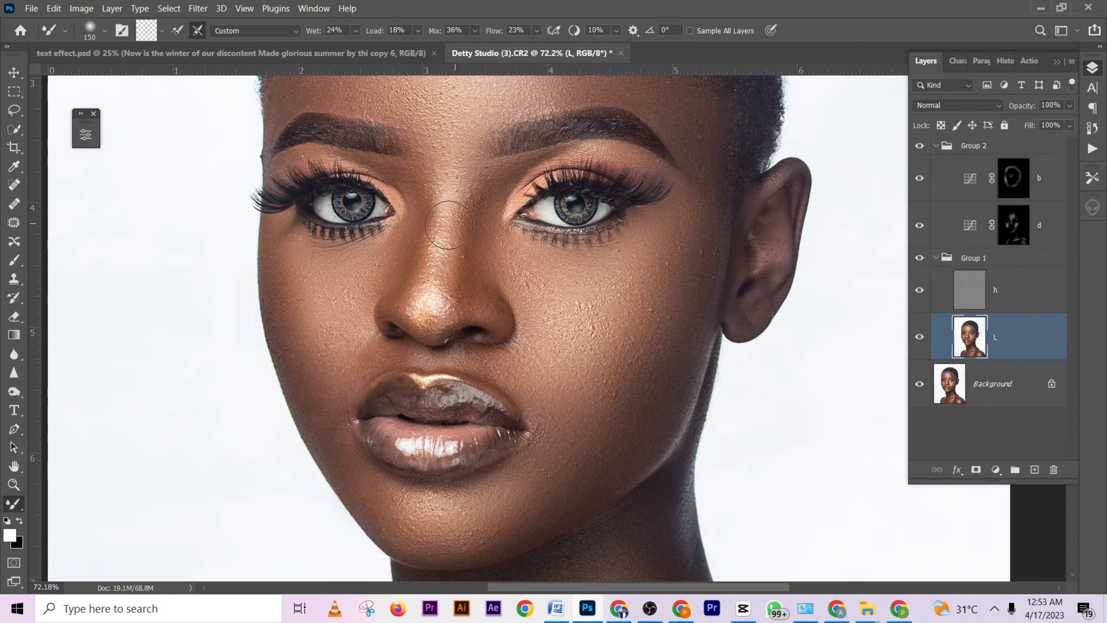
right_click(438, 231, "alt")
mouse_move(436, 227)
left_mouse_down()
mouse_move(436, 297)
mouse_move(453, 240)
mouse_move(454, 173)
mouse_move(463, 197)
mouse_move(456, 189)
mouse_move(448, 232)
mouse_move(435, 229)
mouse_move(439, 221)
mouse_move(425, 300)
mouse_move(427, 277)
mouse_move(445, 262)
mouse_move(434, 314)
left_mouse_up()
scroll(436, 314, "down", 6)
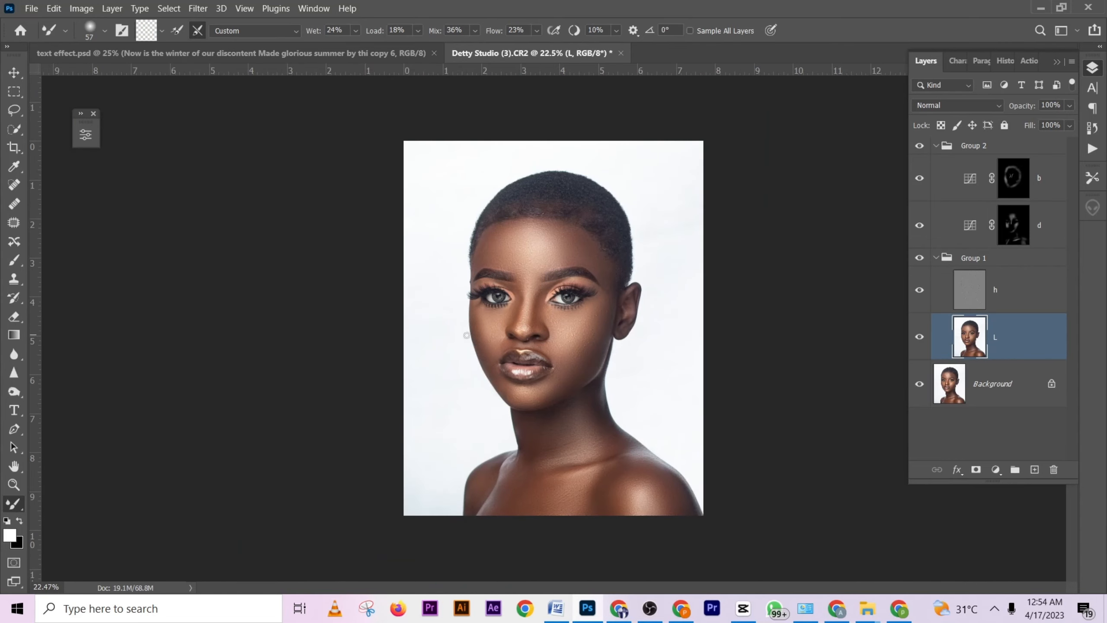
- Burn the sides of the nose again on the "b" mask using the Brush tool at 75 px and 1% flow
left_click(1008, 193)
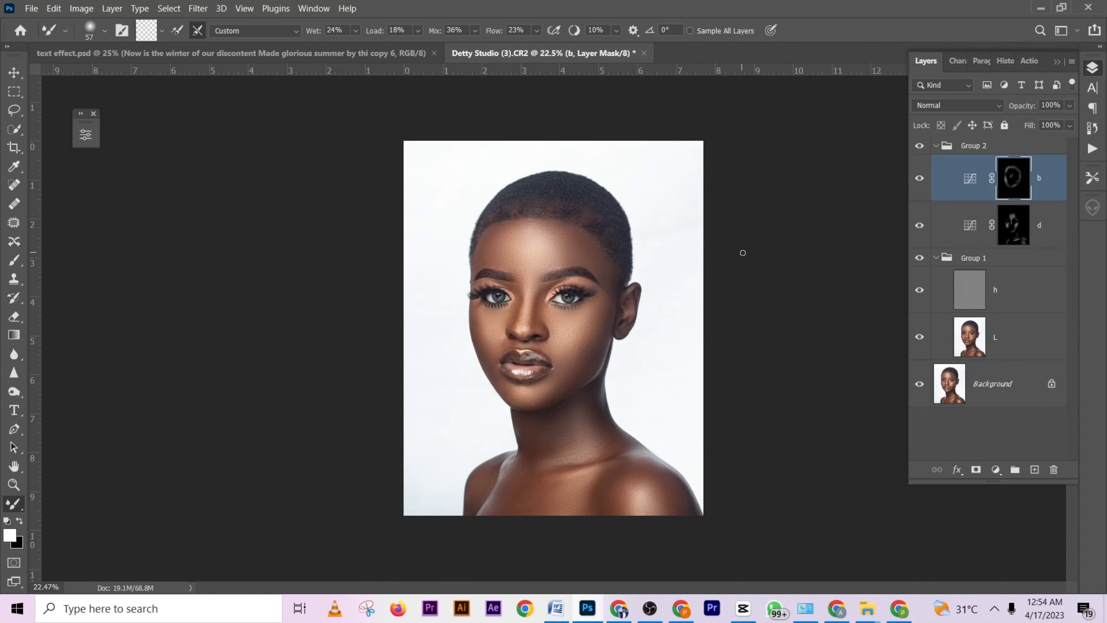
scroll(582, 311, "up", 4)
left_click_drag(560, 312, 574, 312)
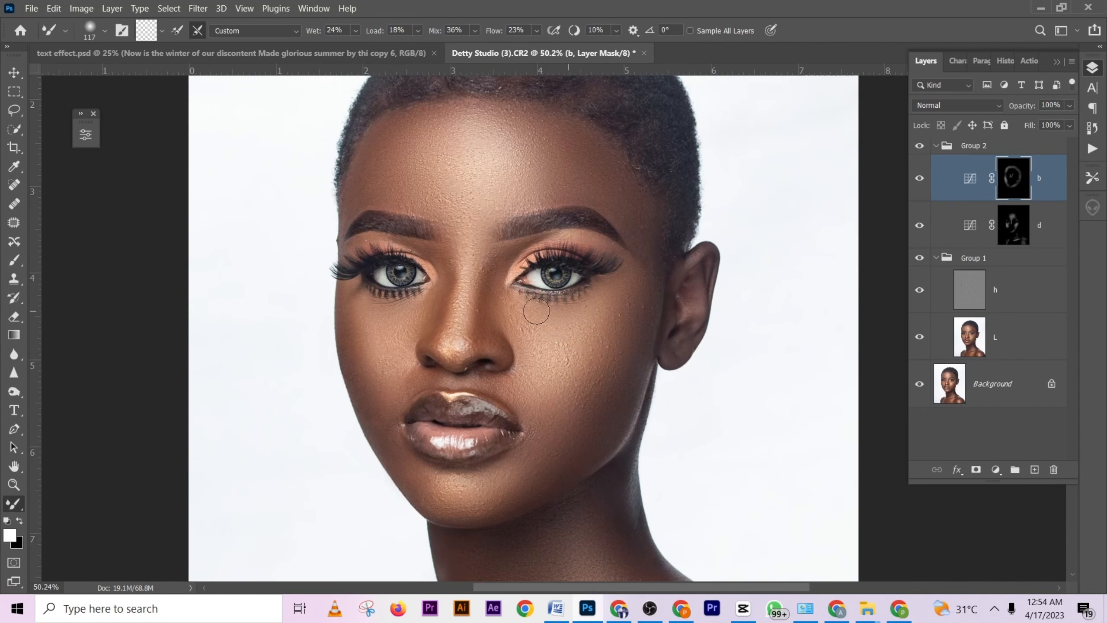
left_click(14, 260)
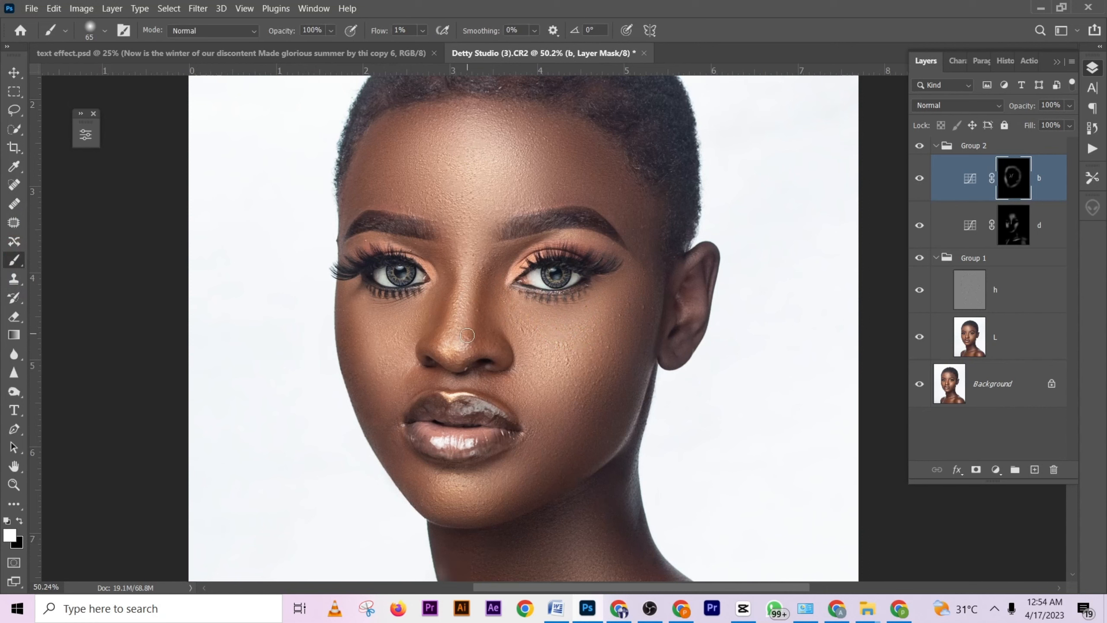
right_click(485, 306, "alt")
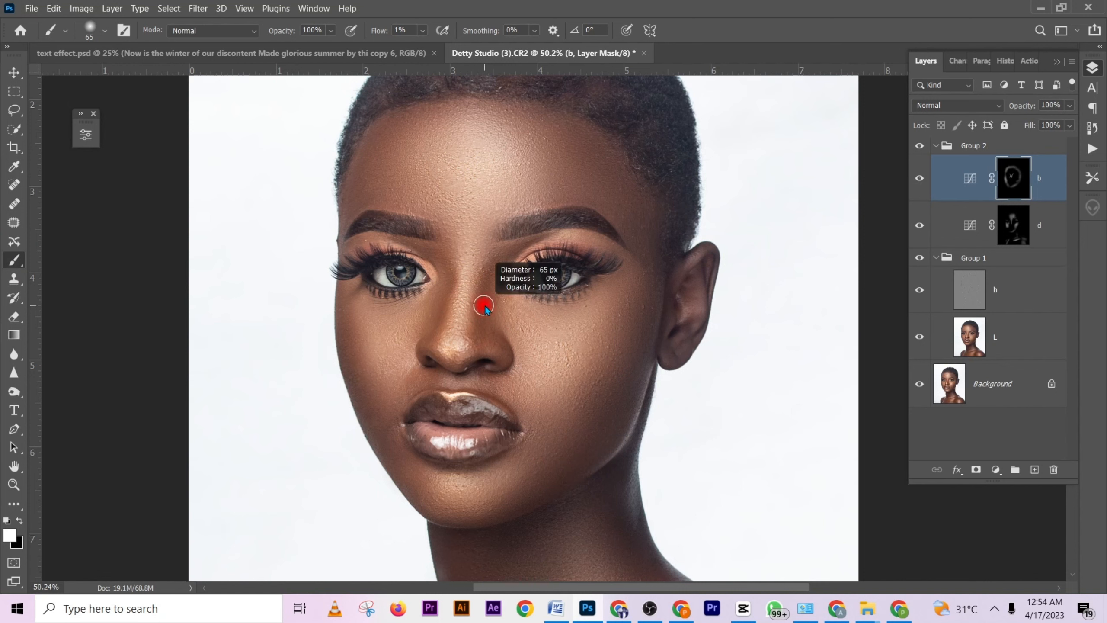
left_click_drag(485, 306, 488, 306)
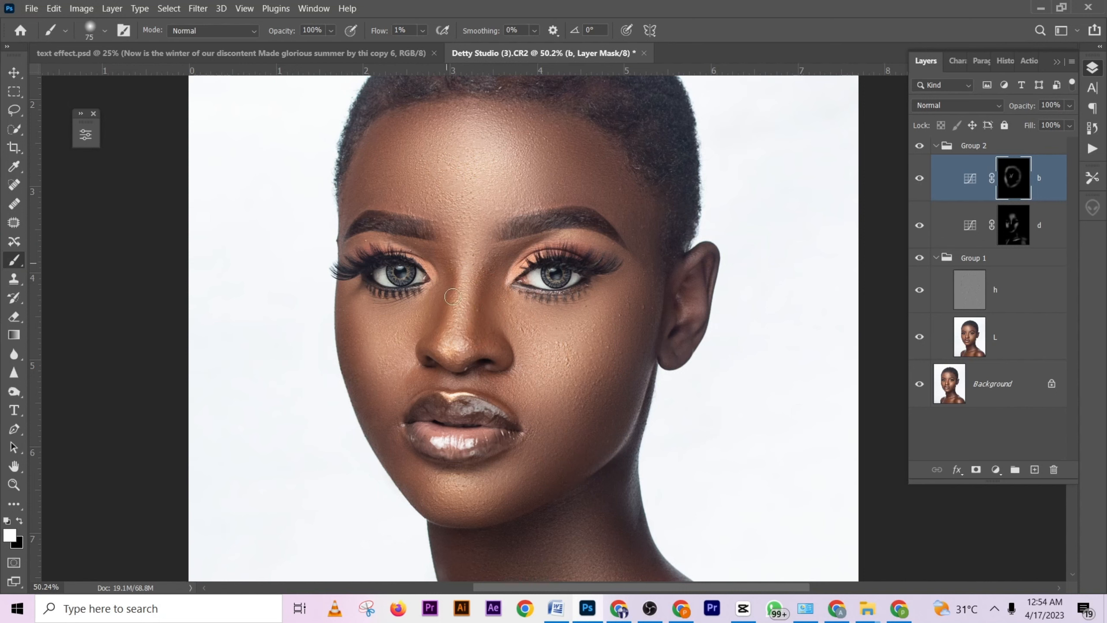
left_click(441, 332)
- Try a dodging stroke on the nose bridge on the "d" mask with a 123 px brush at 40% flow
left_click(920, 225)
left_click(920, 225)
left_click(1008, 236)
key("x")
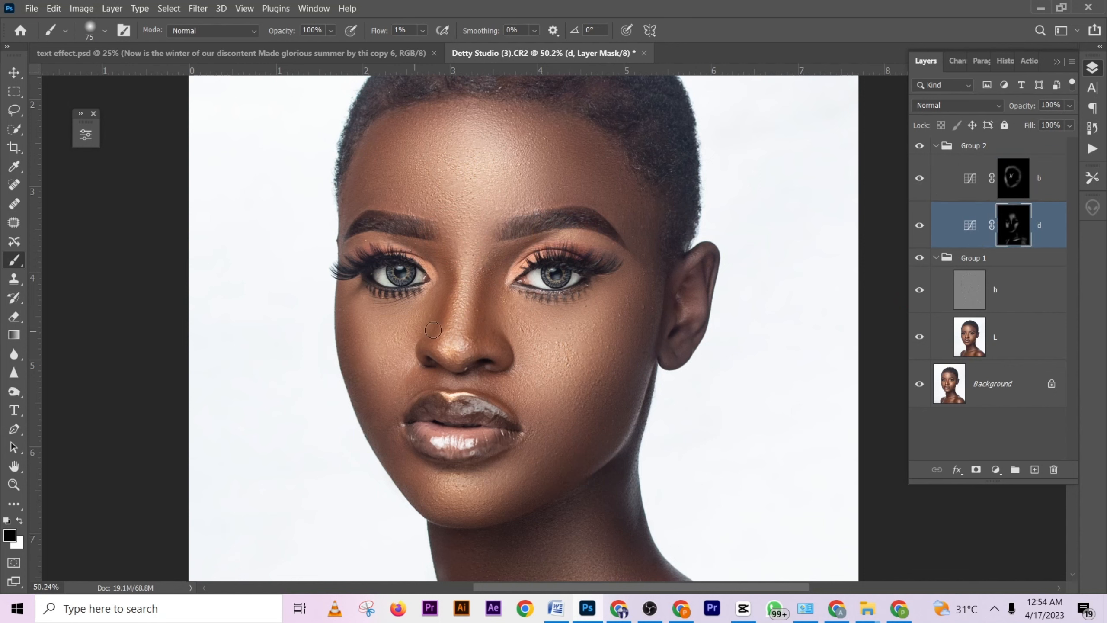
left_click_drag(464, 318, 470, 325)
key("shift+4")
key("x")
left_click_drag(476, 296, 477, 299)
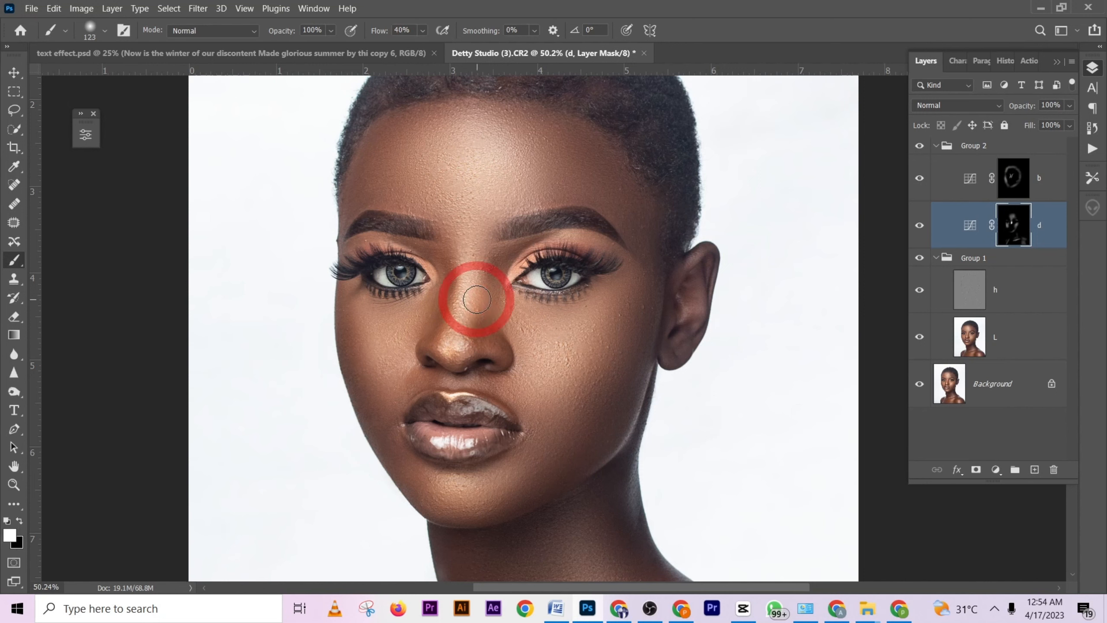
key("ctrl+z")
key("x")
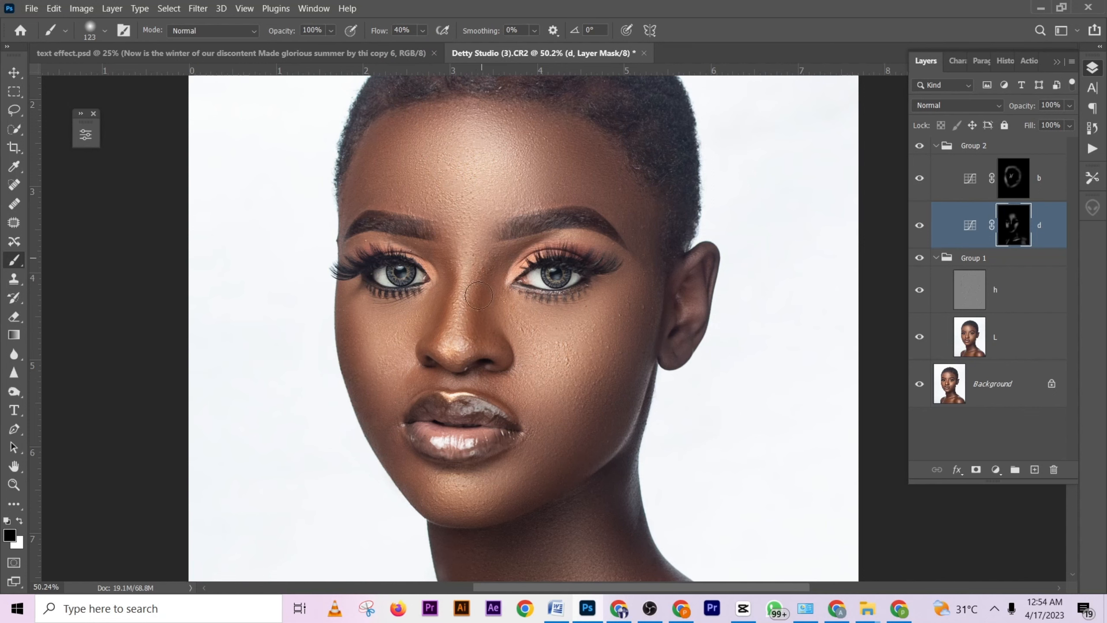
scroll(496, 328, "down", 4)
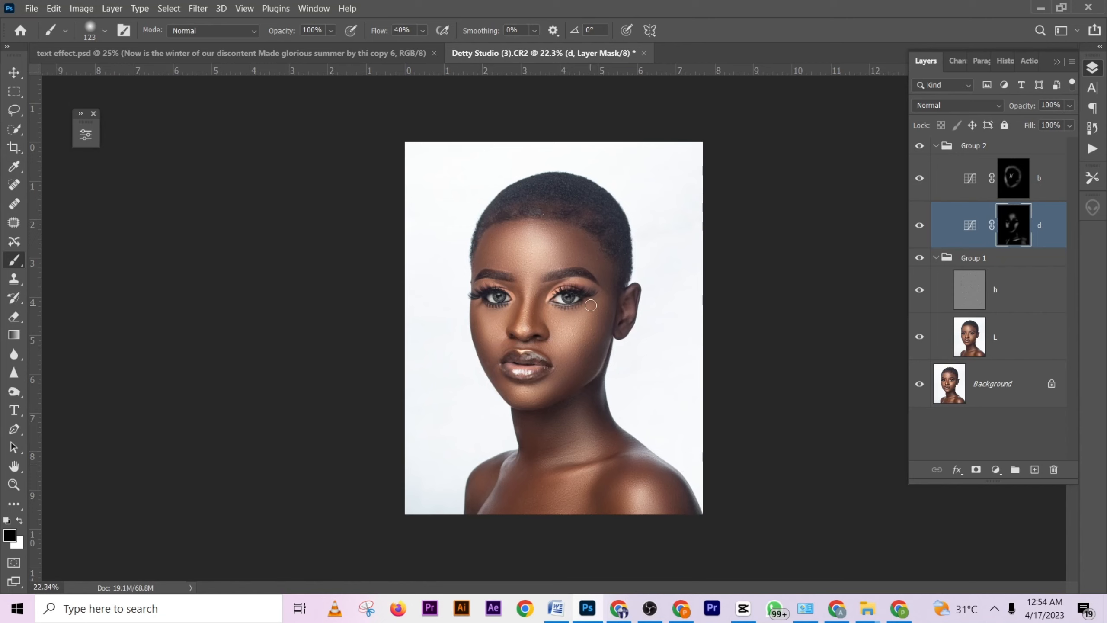
- Burn the cheeks and outer edges of the face on the "b" mask with a 264 px white brush at 1% flow
left_click(1015, 183)
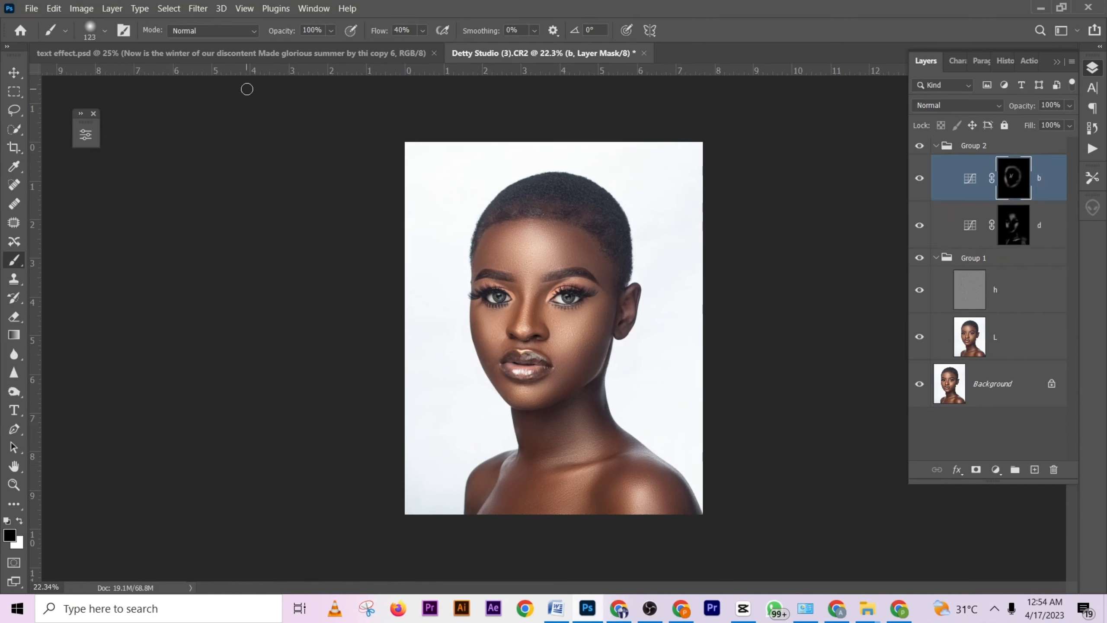
left_click_drag(380, 32, 302, 44)
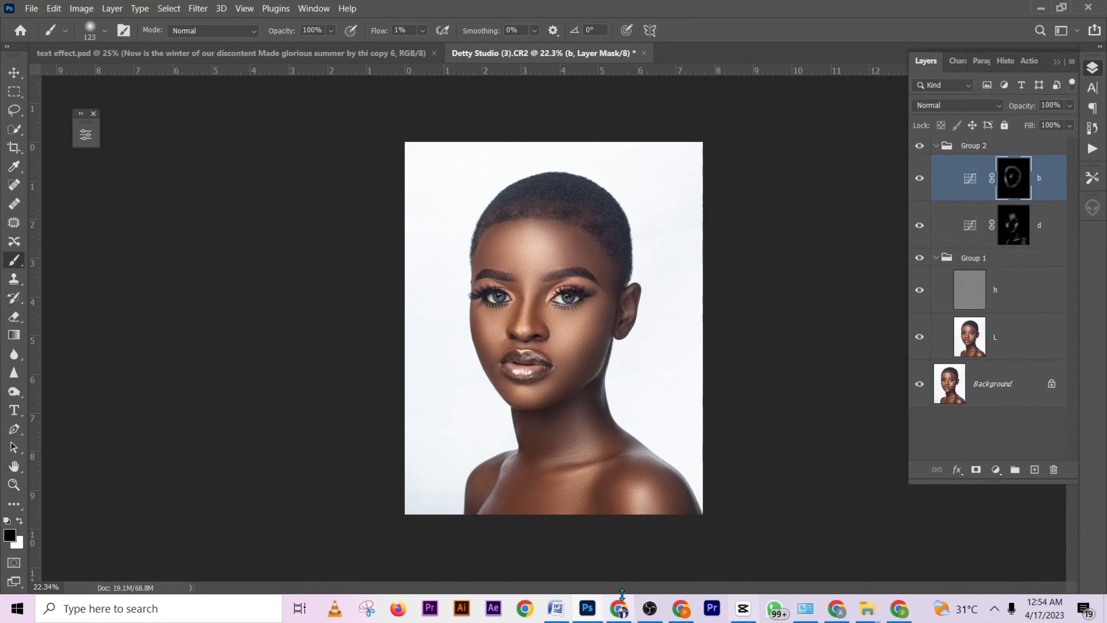
scroll(595, 330, "up", 3)
mouse_move(632, 317)
left_mouse_down()
mouse_move(603, 238)
mouse_move(639, 266)
mouse_move(634, 277)
mouse_move(604, 222)
mouse_move(554, 202)
mouse_move(633, 260)
mouse_move(622, 315)
mouse_move(604, 244)
mouse_move(627, 279)
mouse_move(625, 335)
mouse_move(619, 308)
mouse_move(611, 361)
mouse_move(600, 296)
mouse_move(578, 362)
left_mouse_up()
key("x")
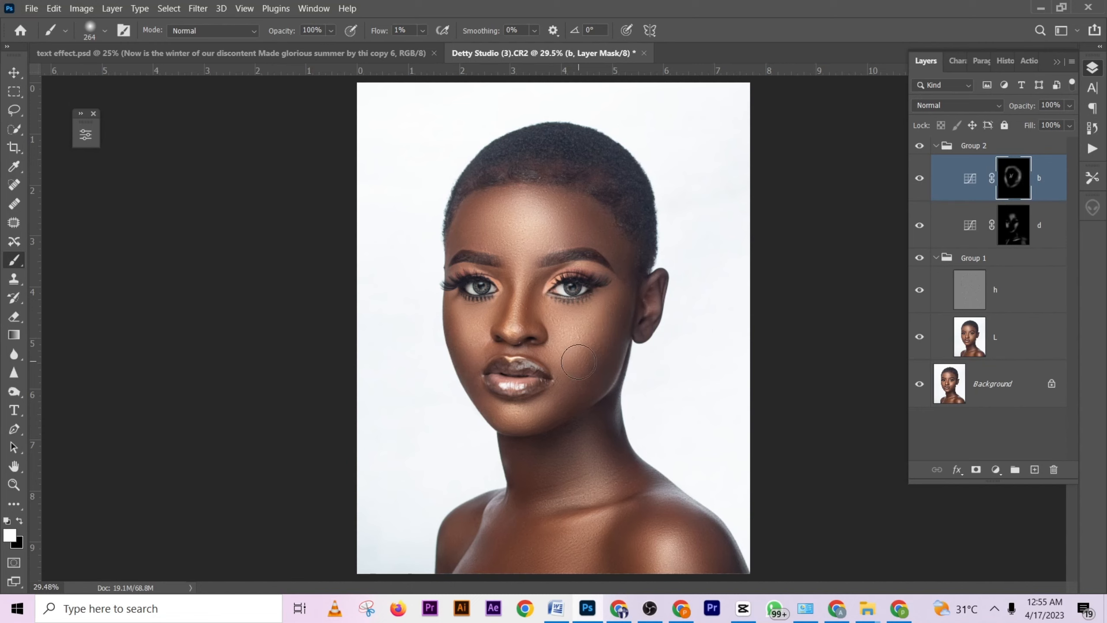
mouse_move(596, 311)
left_mouse_down()
mouse_move(565, 393)
mouse_move(572, 420)
mouse_move(521, 445)
mouse_move(468, 397)
mouse_move(440, 310)
mouse_move(451, 311)
left_mouse_up()
scroll(558, 364, "down", 2)
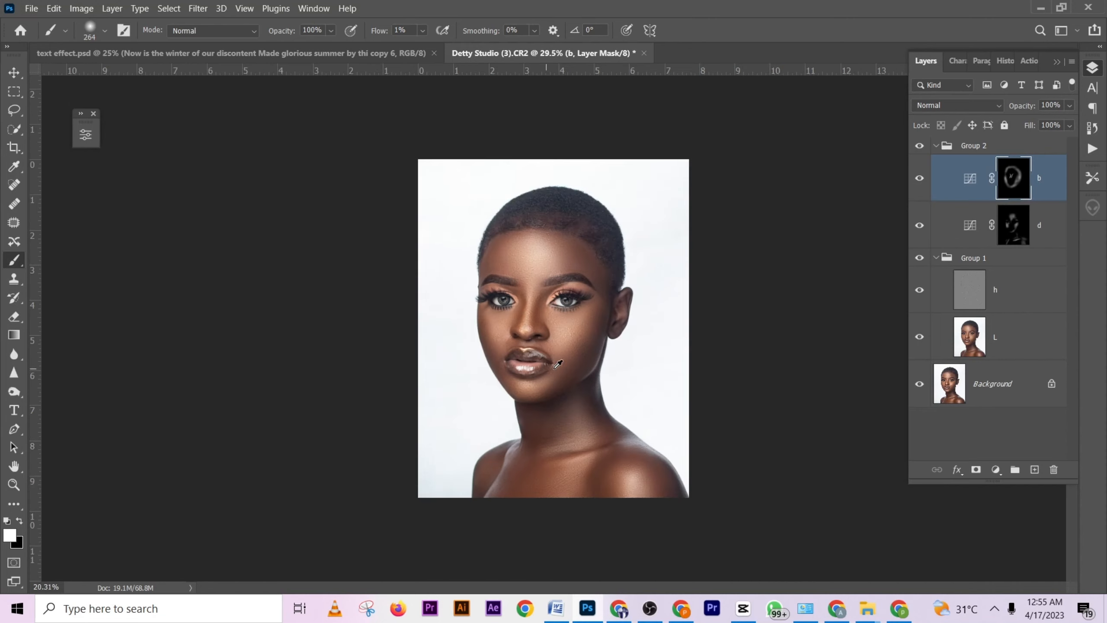
- Collapse Group 2 and toggle its visibility to compare the portrait with and without the dodging and burning
left_click(934, 149)
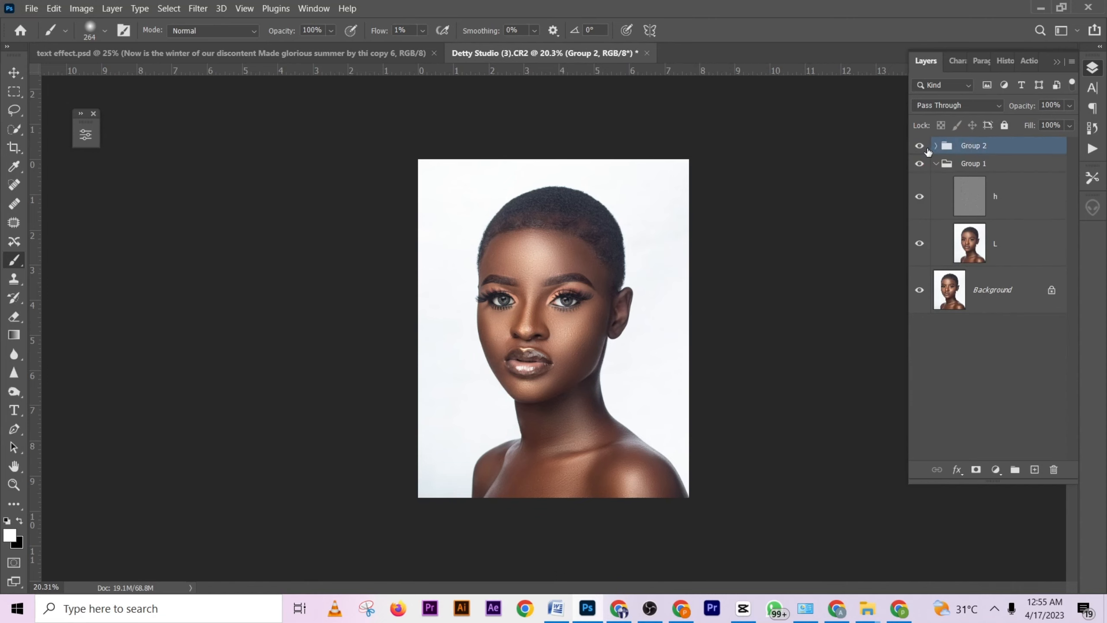
left_click(927, 149)
left_click(925, 150)
left_click(925, 149)
- Collapse Group 1, reduce Group 2's opacity to 67% and compare the portrait without it
left_click(936, 164)
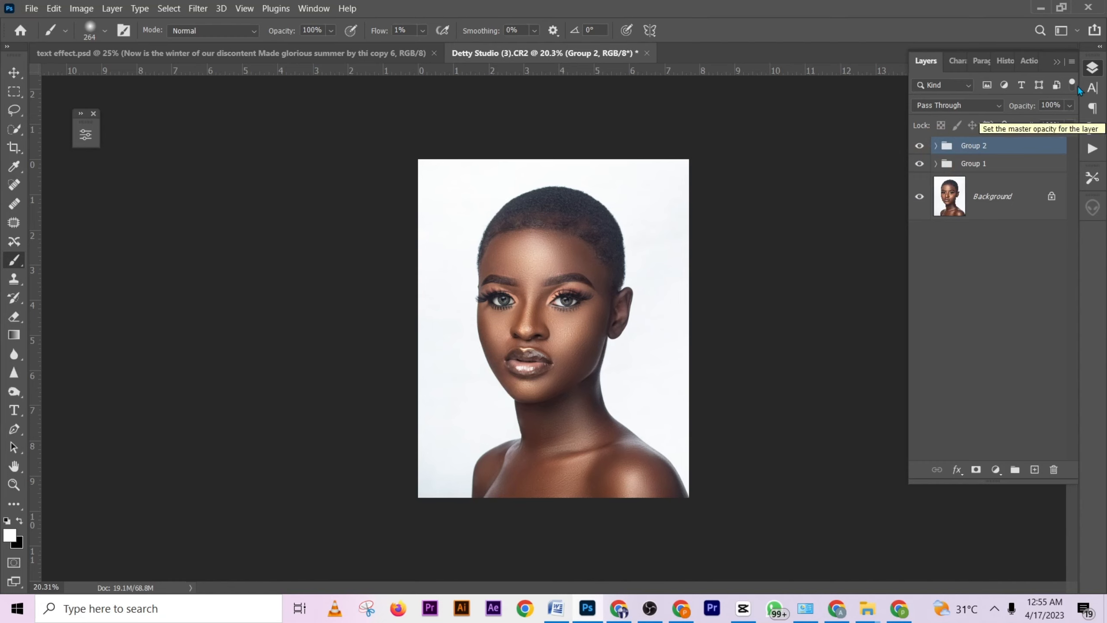
left_click(1070, 106)
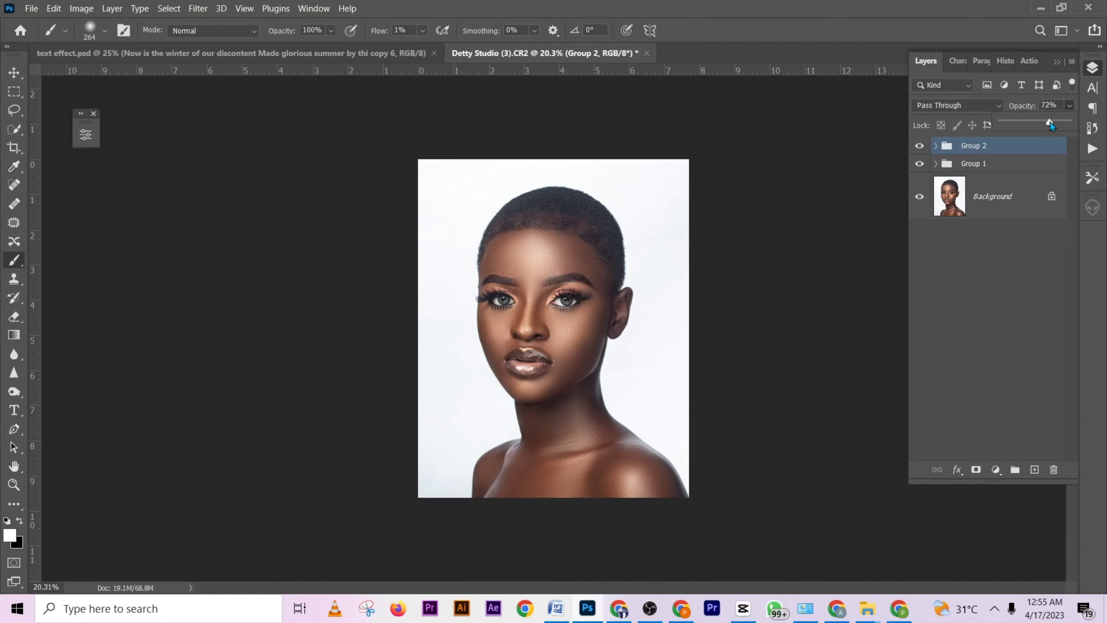
left_click(919, 146)
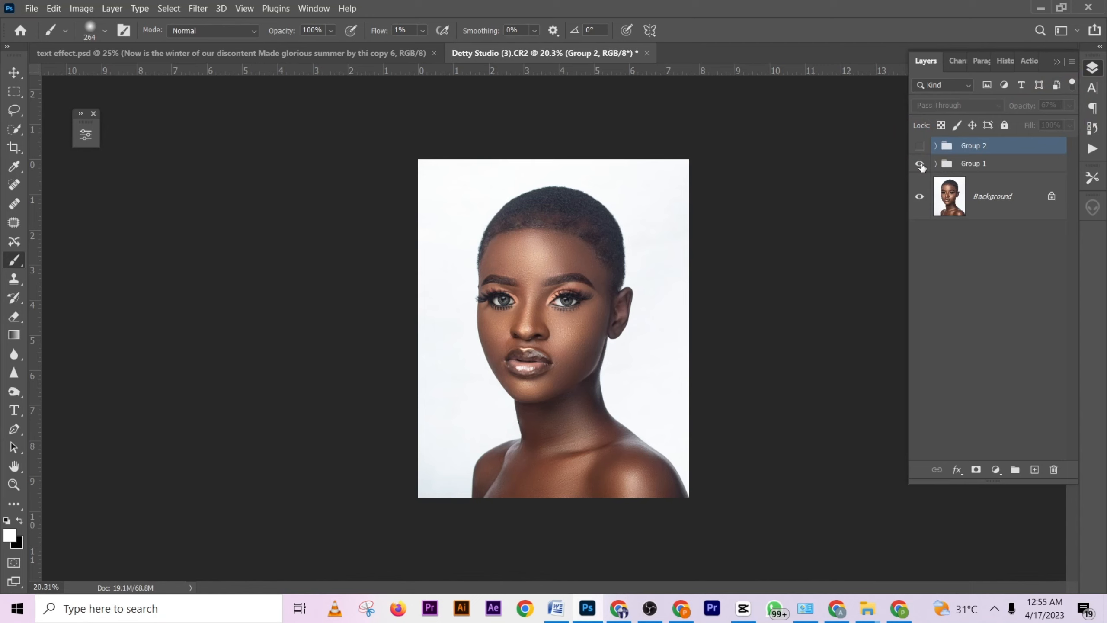
- Stamp all visible layers into a new layer and run the "g" action from the "test" set on it
left_click(1029, 61)
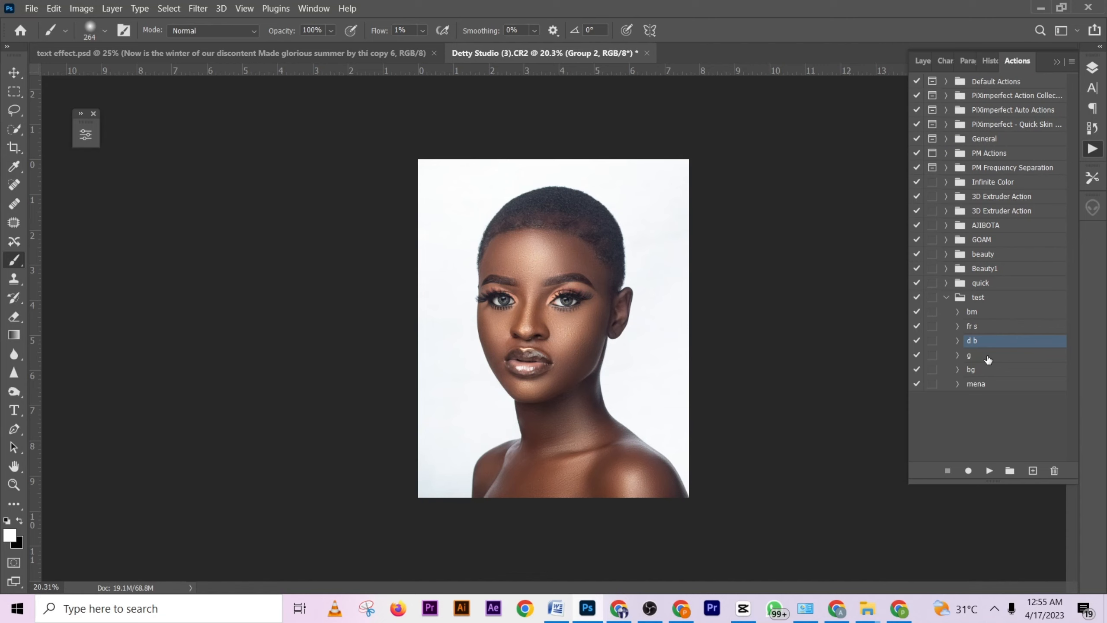
left_click(924, 61)
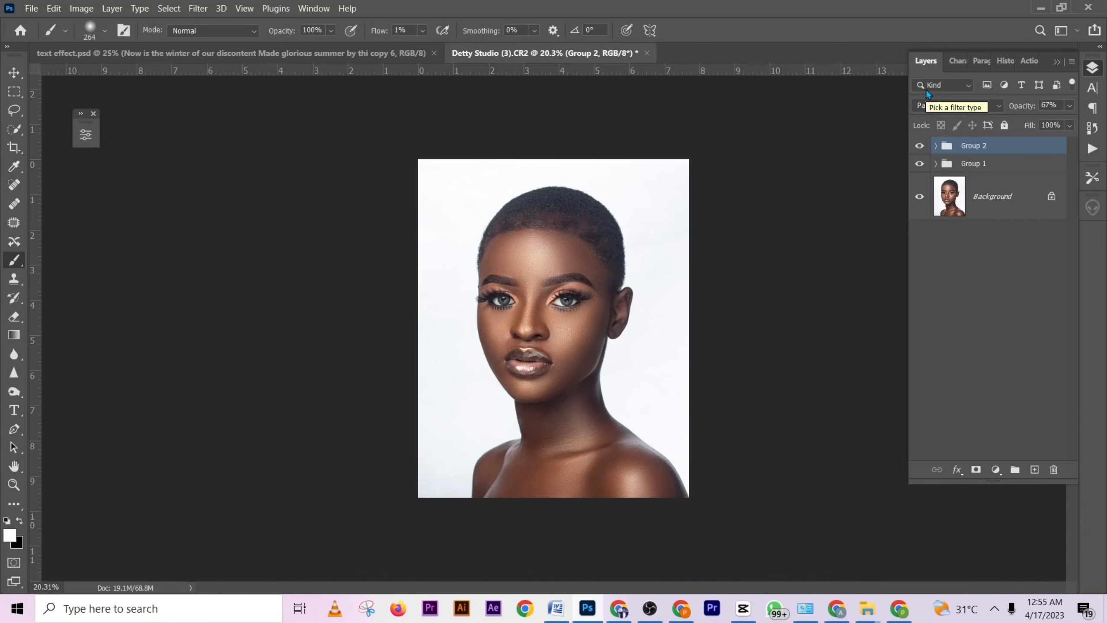
key("ctrl+shift+alt+e")
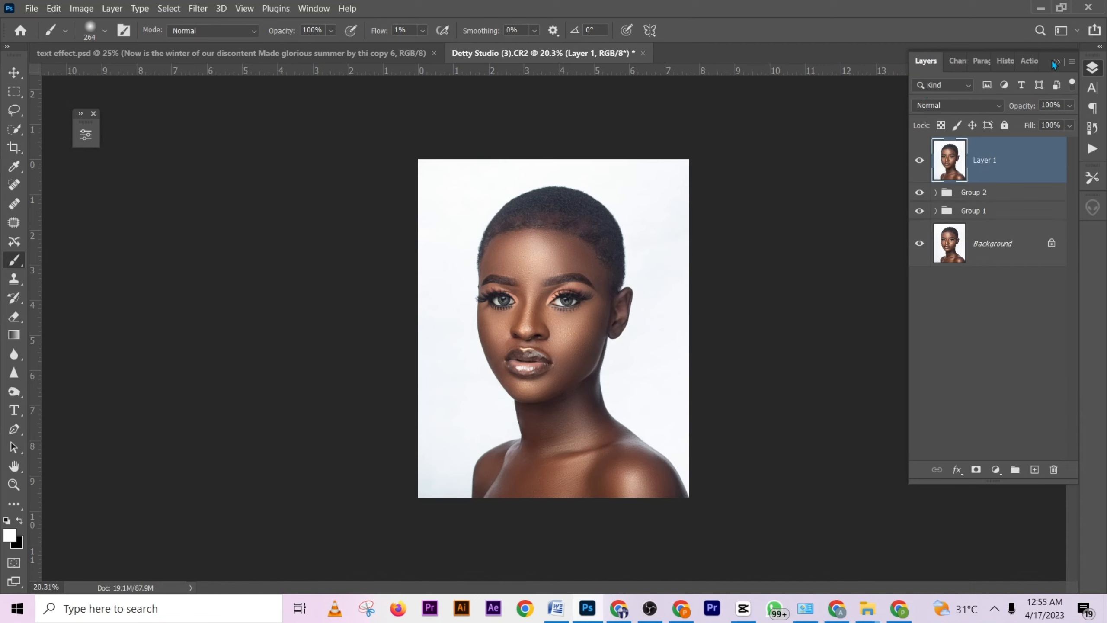
left_click(1031, 61)
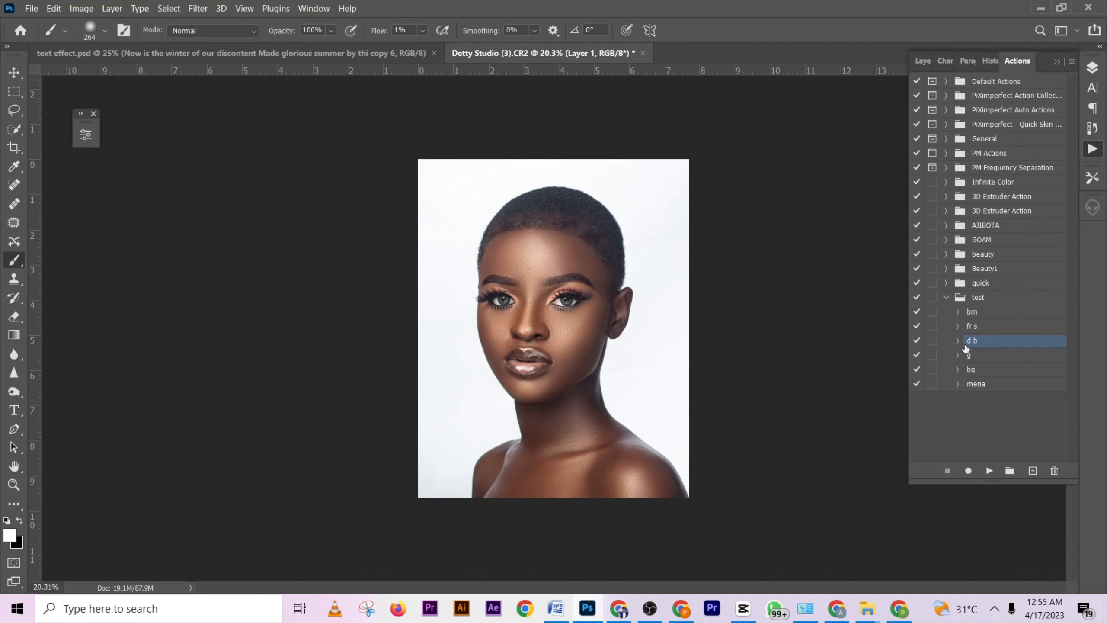
left_click(986, 355)
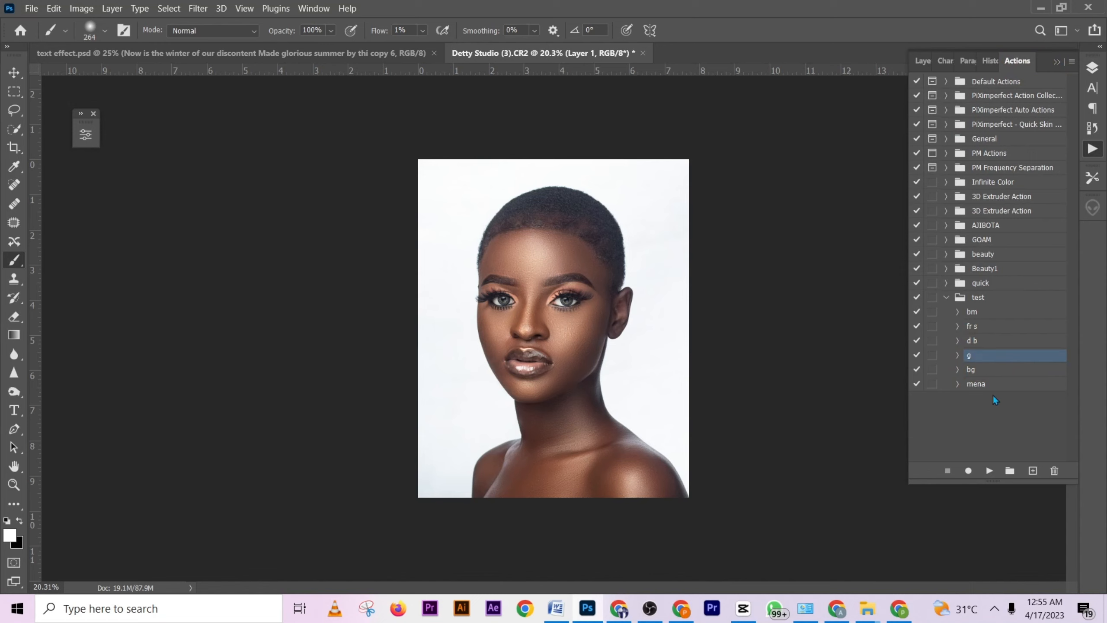
left_click(989, 471)
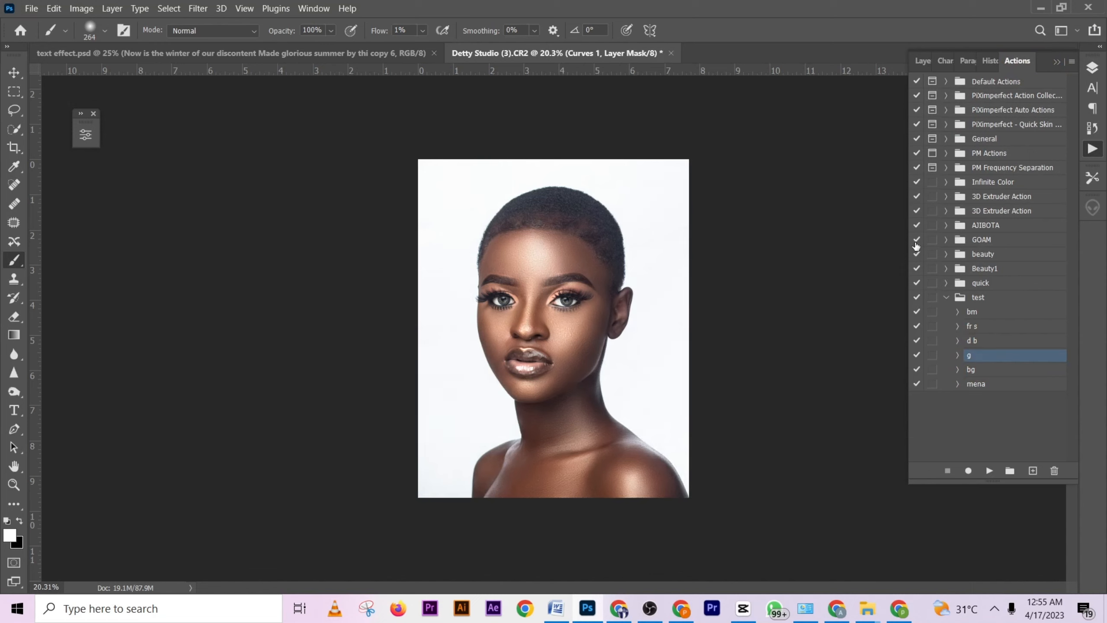
- Lower the opacity of the action's Luminosity curves layer to 26% and toggle its visibility to compare the effect
left_click(924, 62)
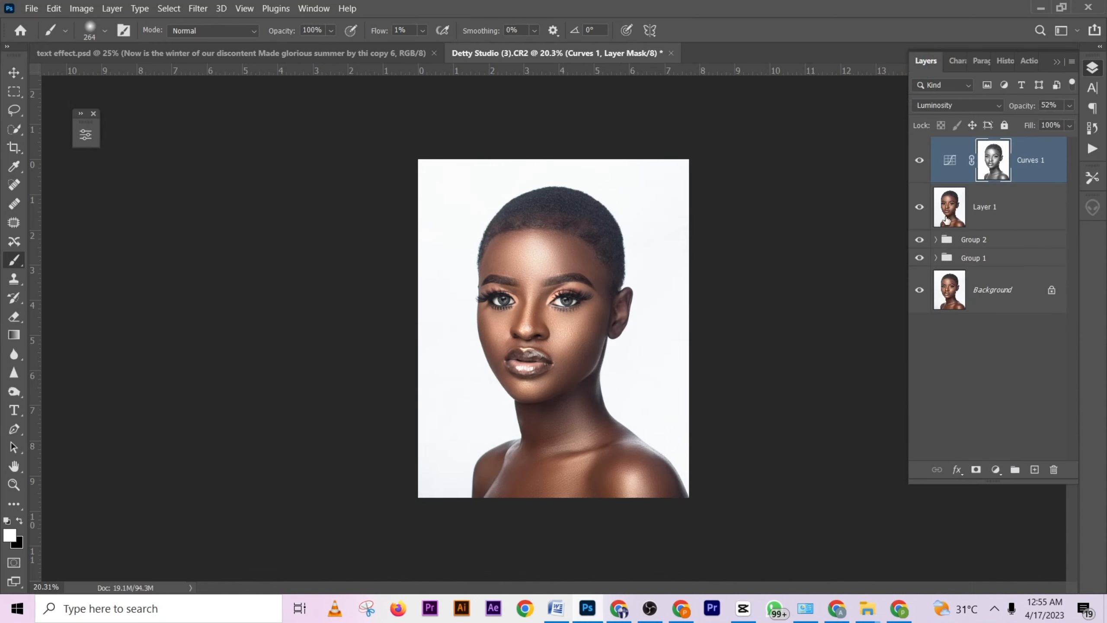
left_click(920, 162)
left_click(1070, 107)
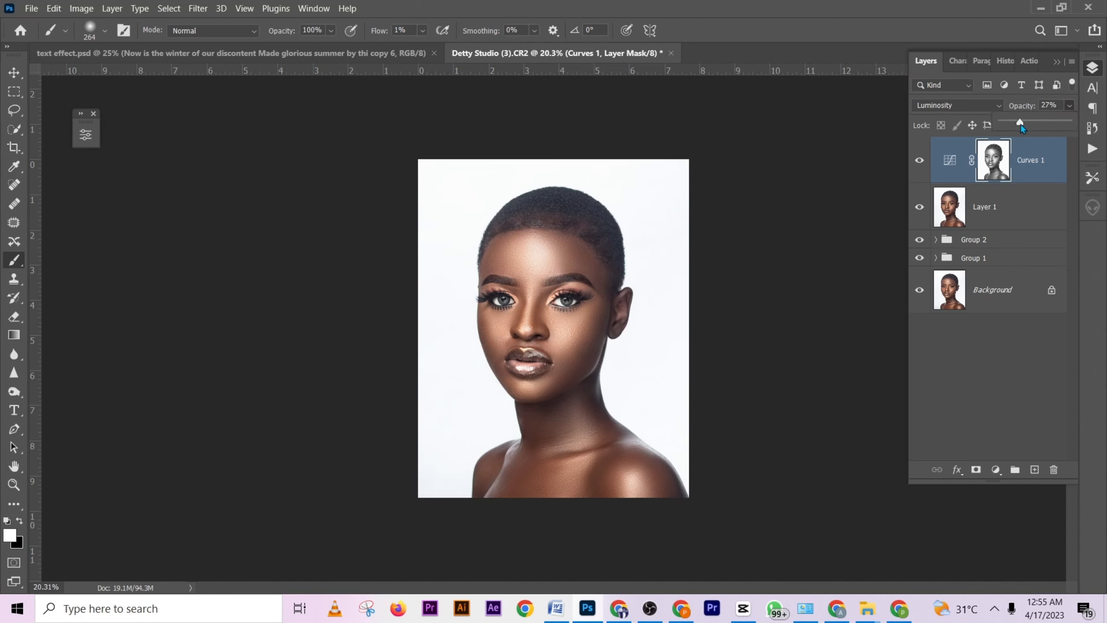
left_click_drag(1022, 125, 1020, 125)
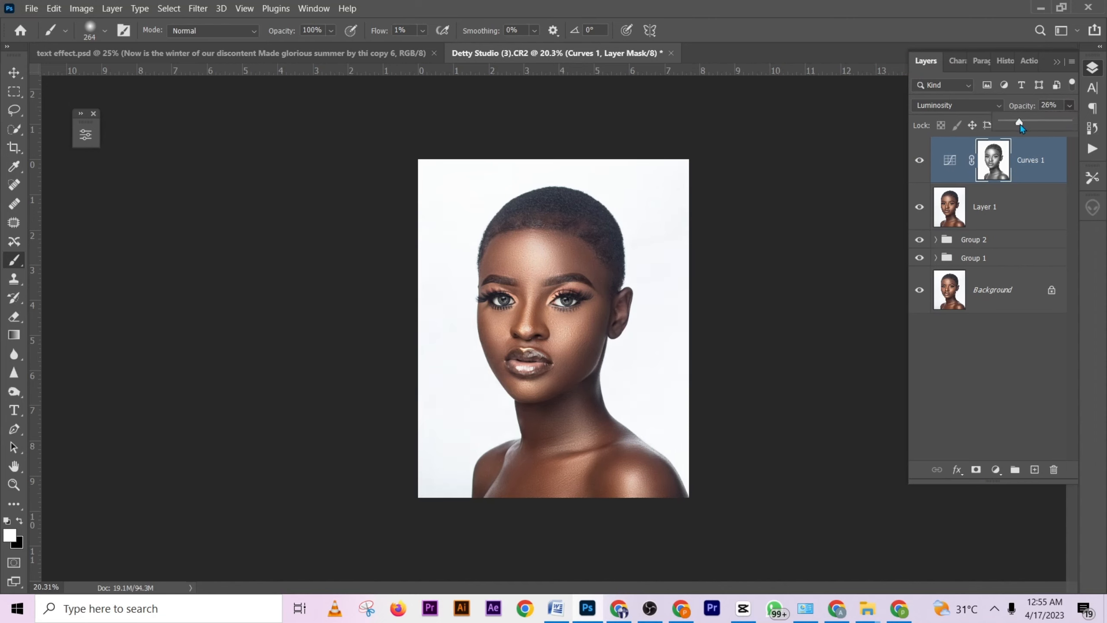
left_click(920, 161)
left_click(921, 162)
- Stamp all visible layers into another new layer and run the "bg" action from the "test" set on it
left_click(1037, 63)
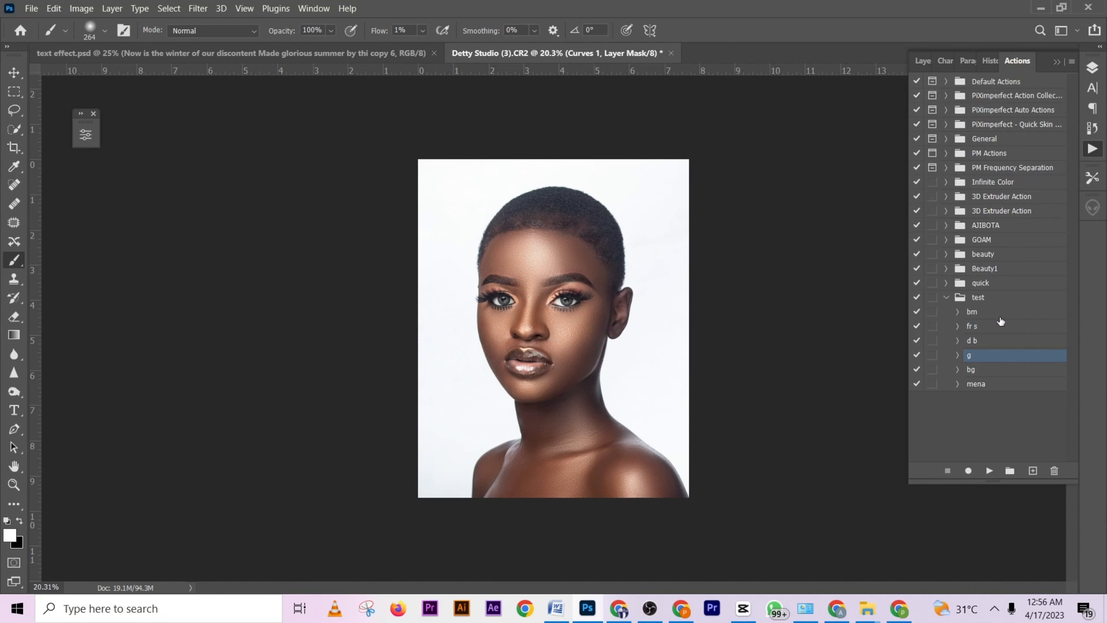
left_click(923, 61)
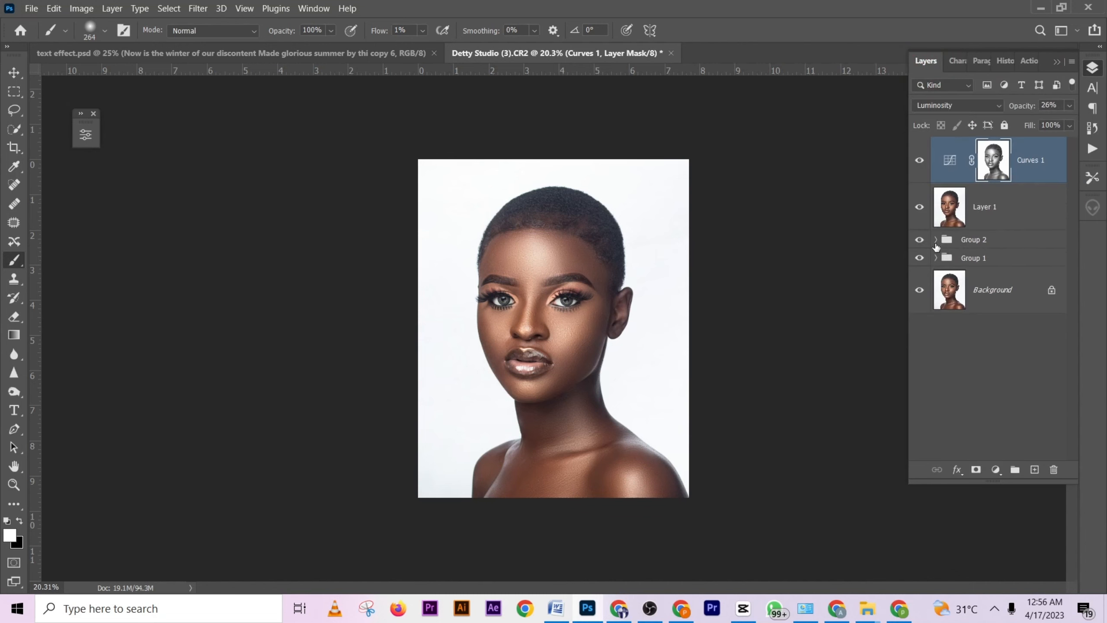
key("ctrl+shift+alt+e")
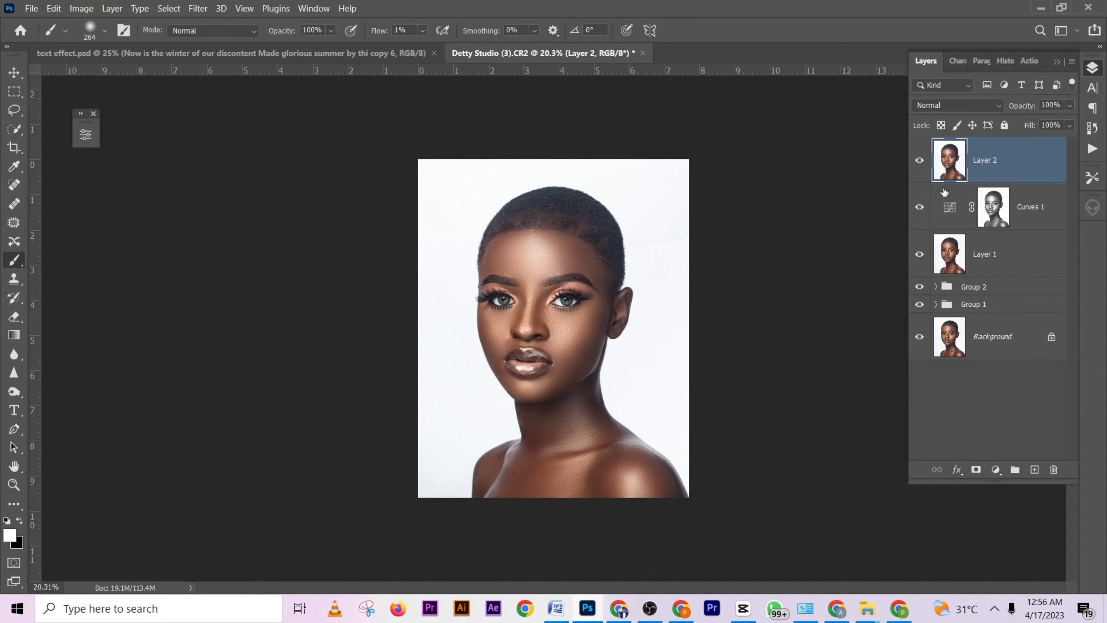
scroll(643, 232, "up", 5, "alt")
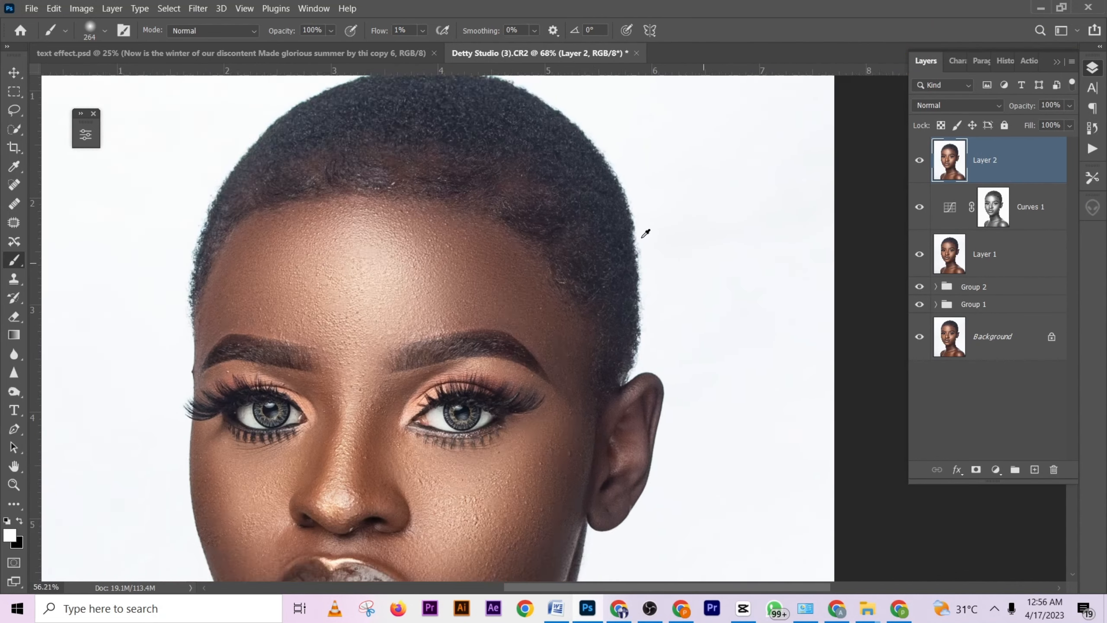
scroll(646, 233, "down", 5, "alt")
left_click(1024, 65)
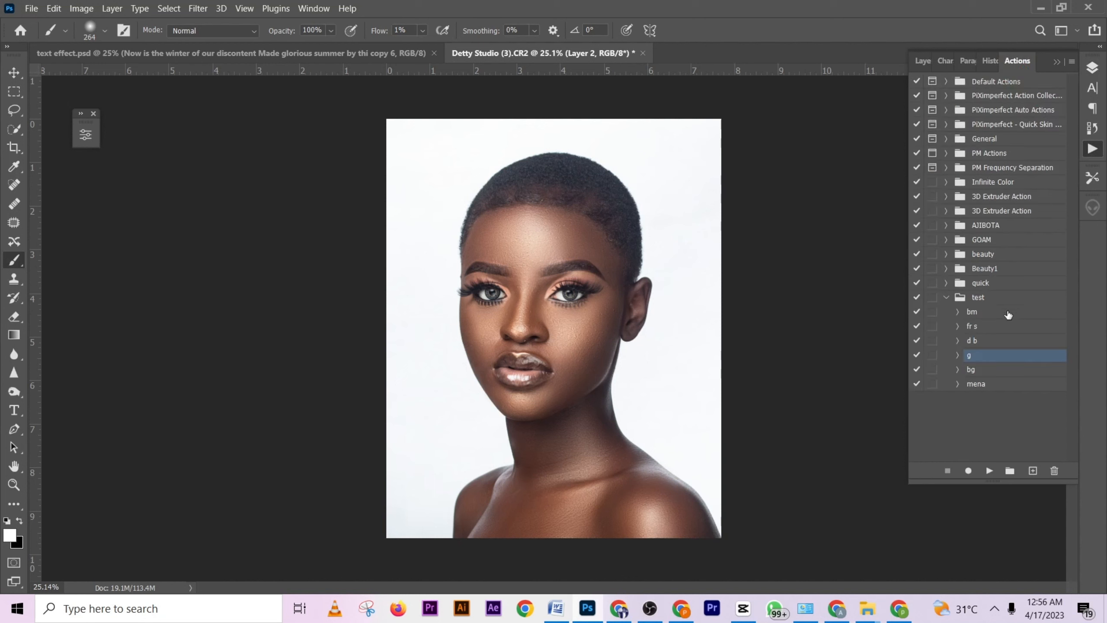
left_click(983, 370)
left_click(989, 471)
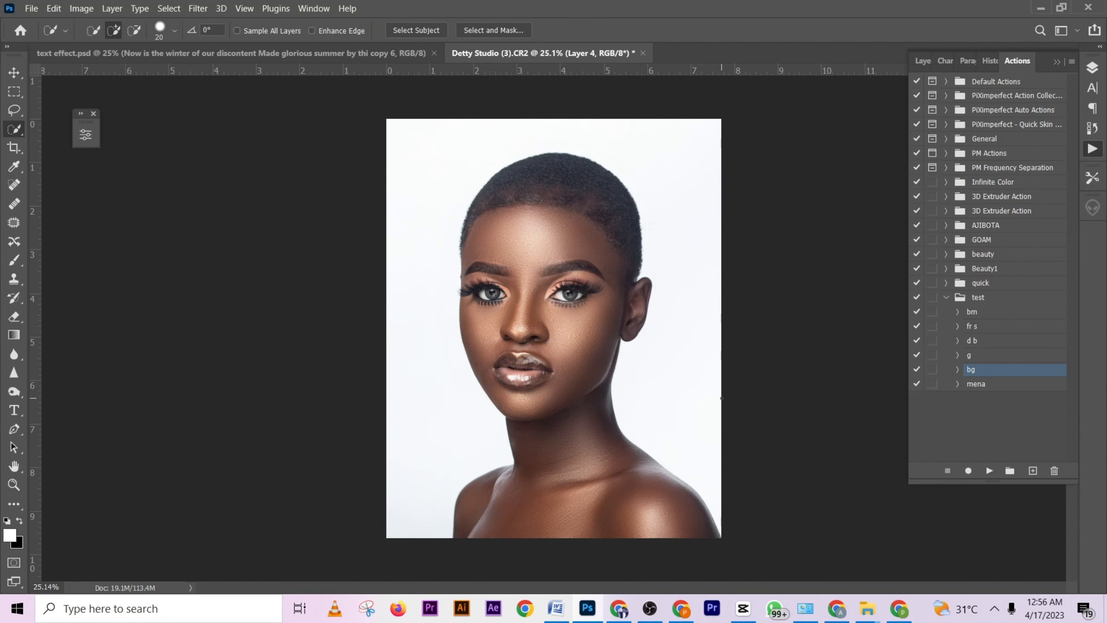
- Inspect the cleaned background around the ear up close, toggling Layer 4's visibility to compare the result with and without it
left_click(923, 61)
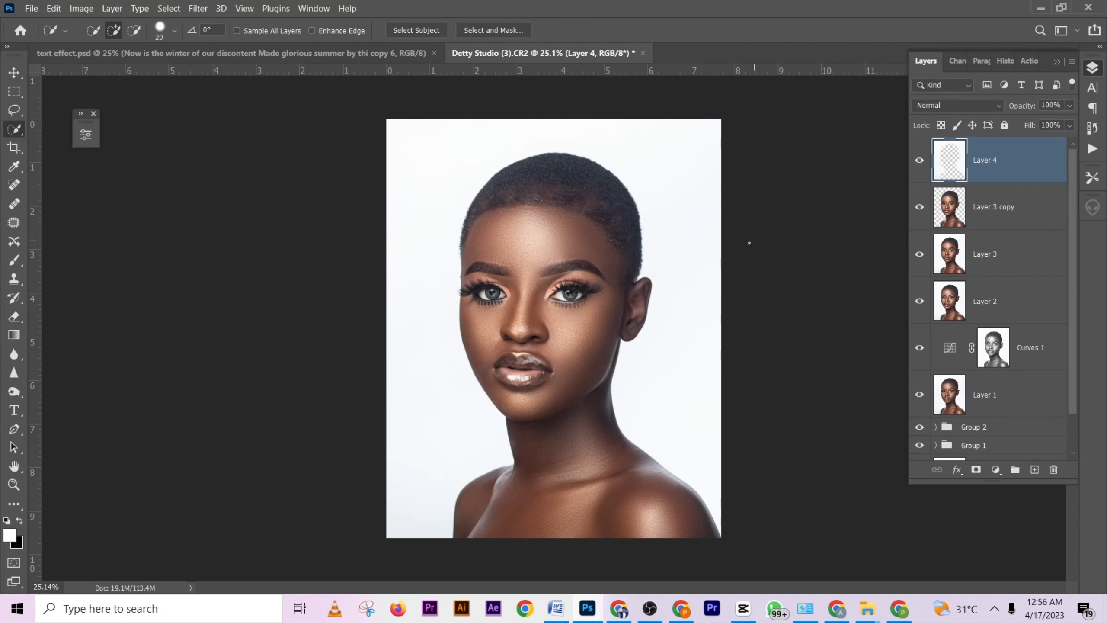
scroll(594, 322, "up", 5)
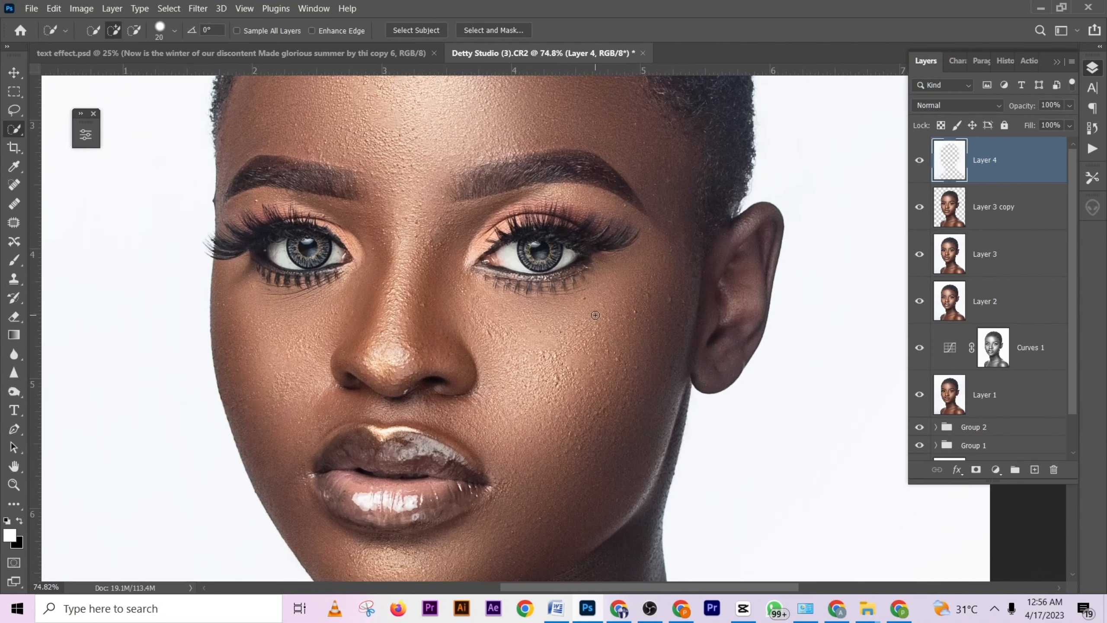
scroll(771, 225, "down", 2)
scroll(750, 261, "up", 3)
scroll(750, 262, "up", 2)
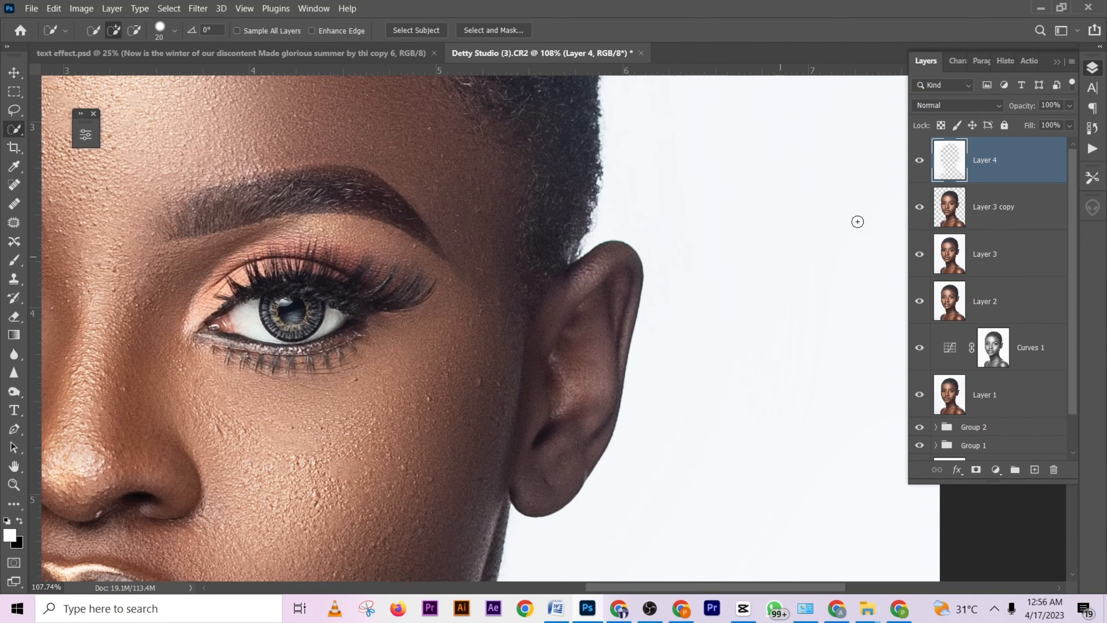
left_click(920, 159)
left_click(920, 165)
left_click(920, 165)
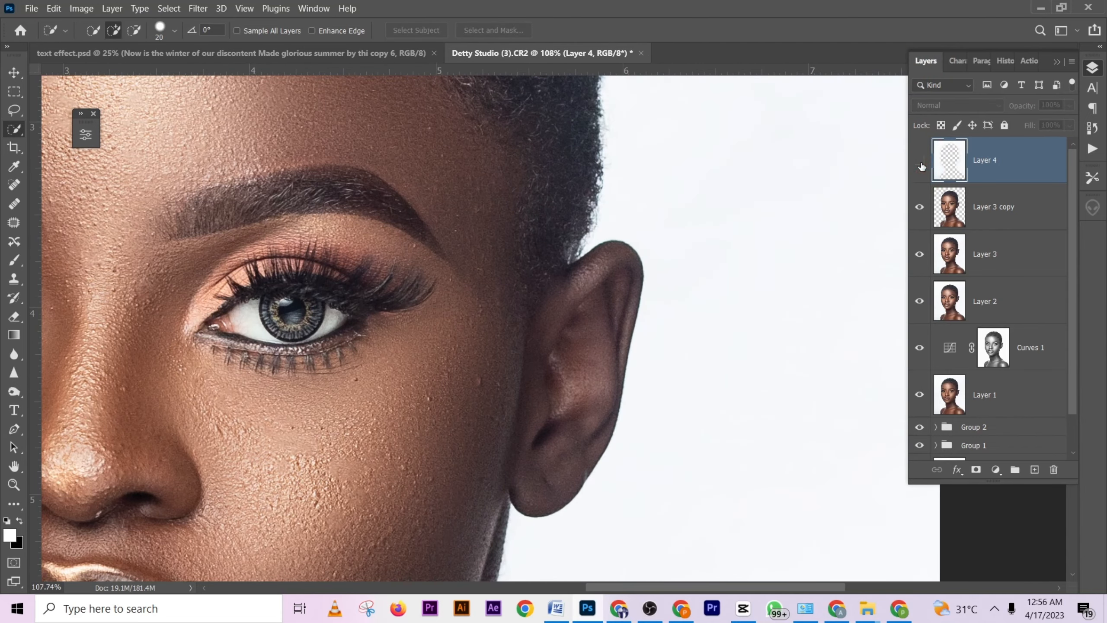
left_click(921, 164)
scroll(621, 211, "down", 4)
scroll(621, 212, "down", 3)
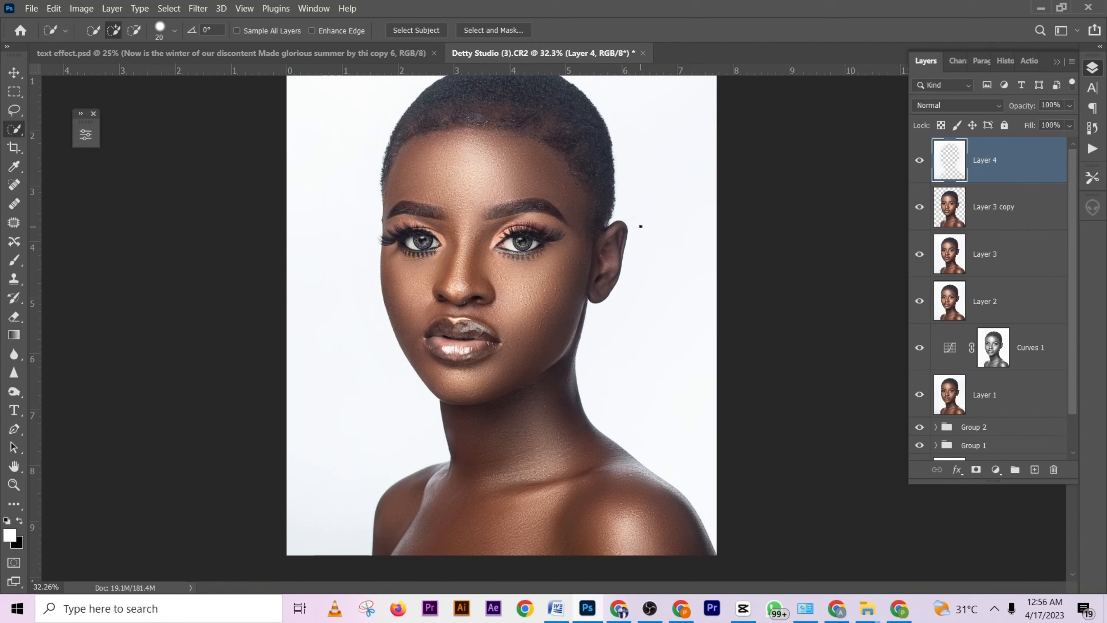
scroll(640, 227, "down", 2)
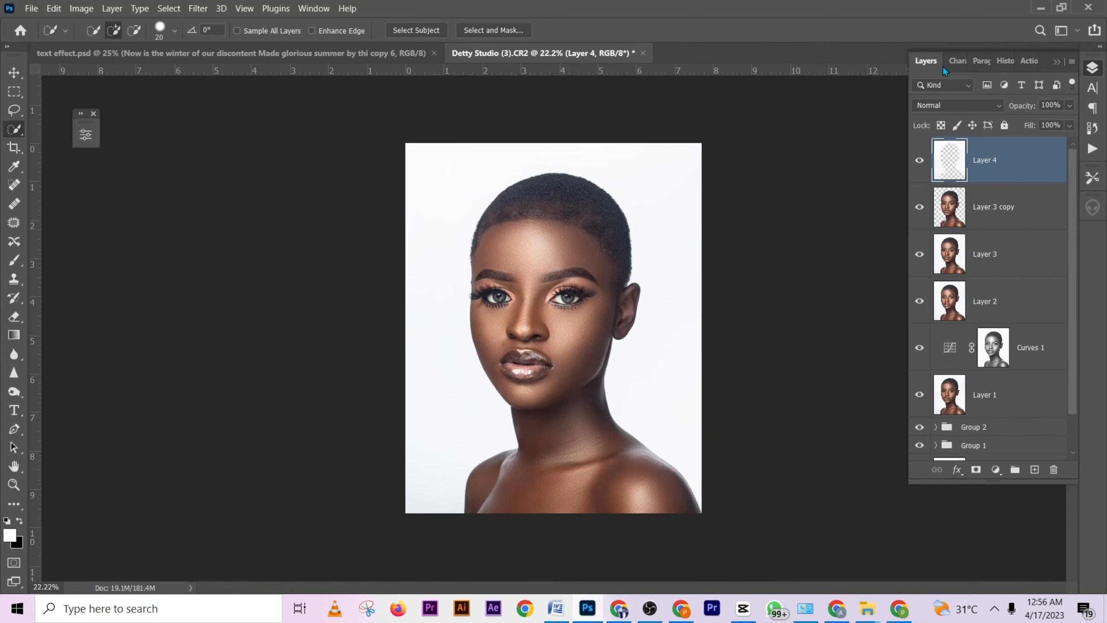
- Run the "mena" action from the "test" set and toggle the visibility of the action's layer group to compare the color grading
left_click(1029, 60)
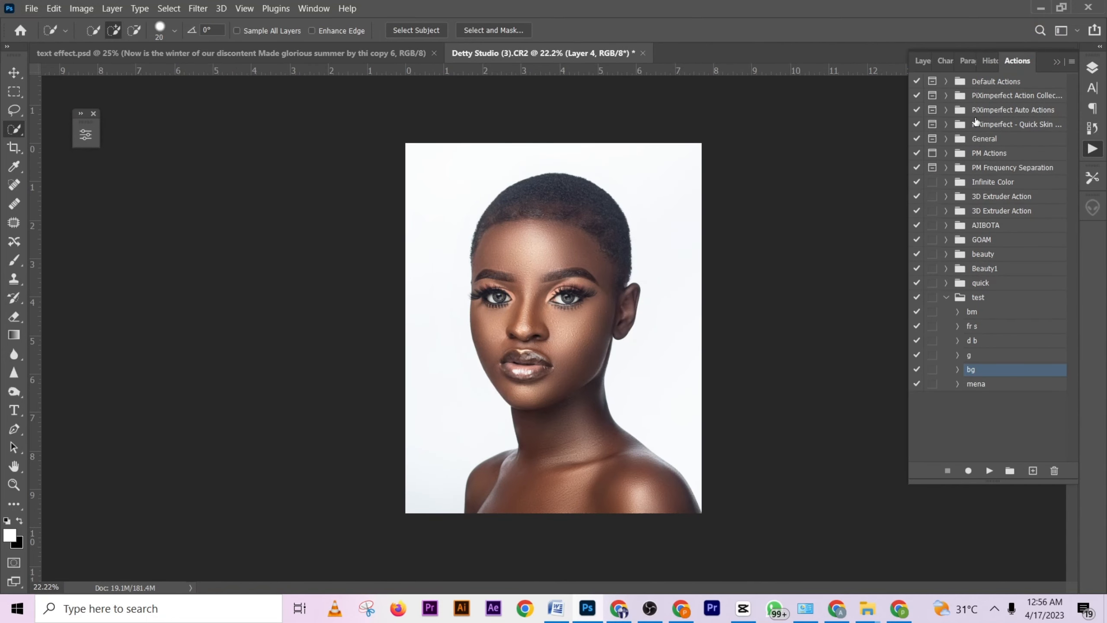
left_click(999, 385)
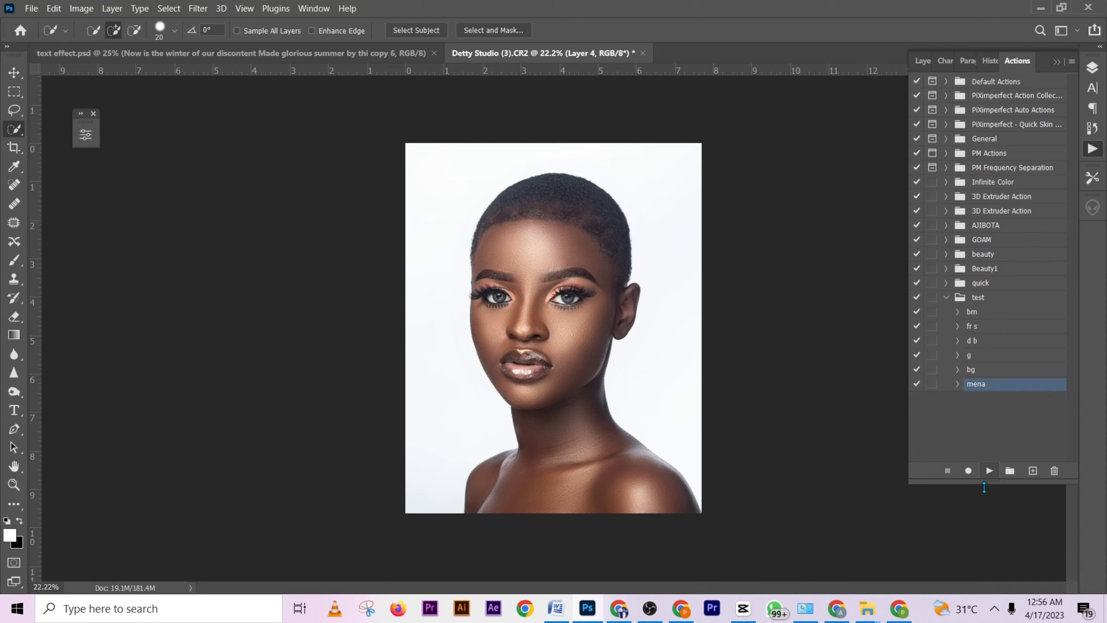
left_click(990, 471)
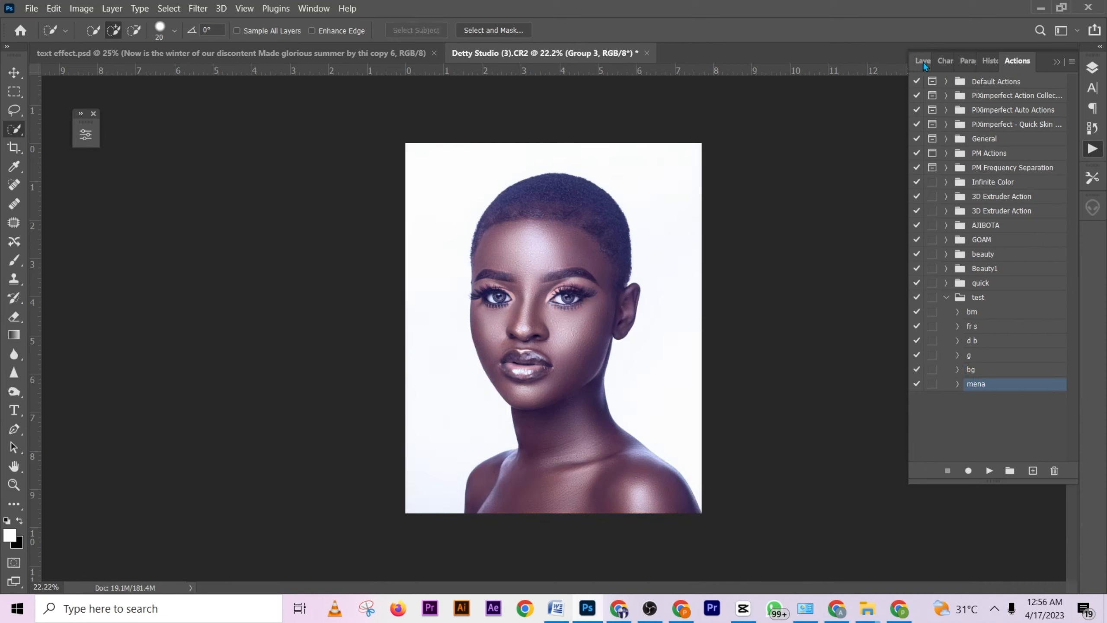
left_click(924, 62)
left_click(921, 147)
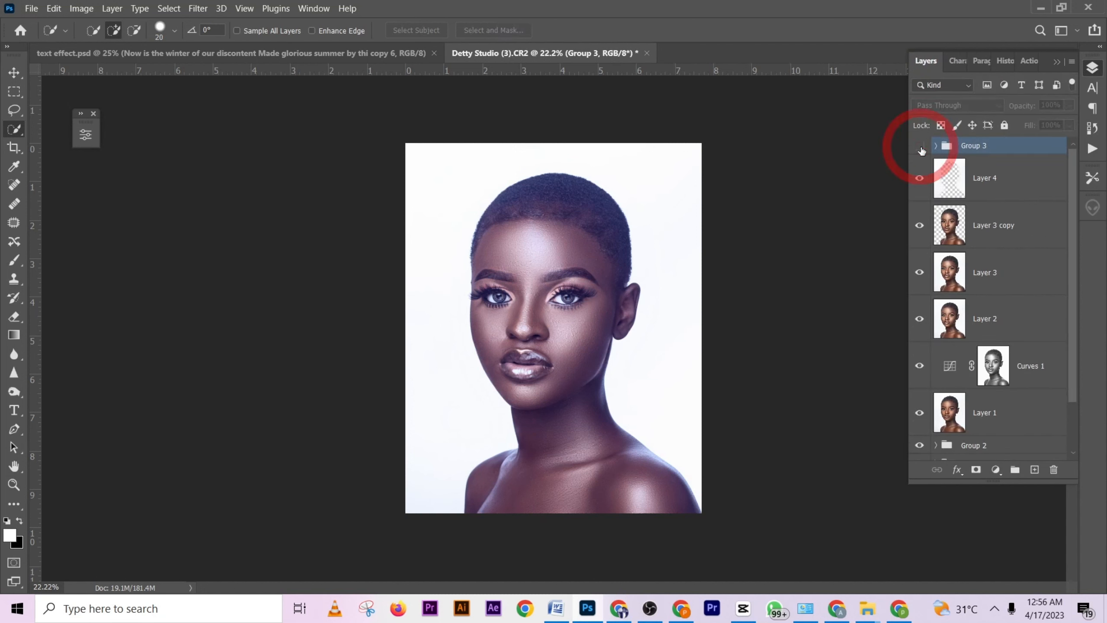
left_click(922, 148)
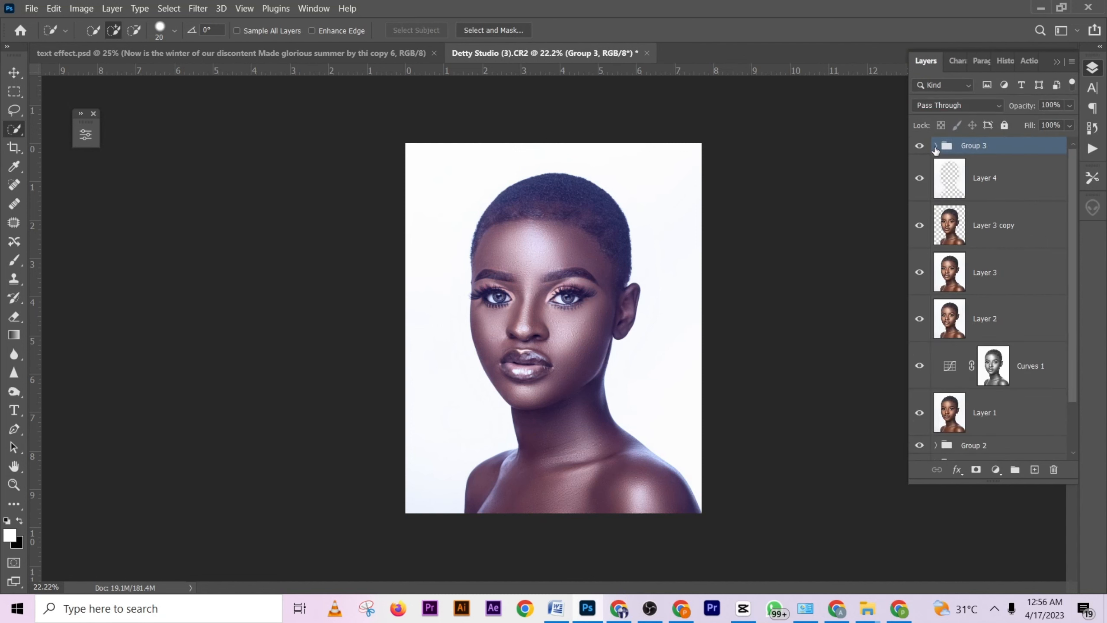
- Expand Group 3, toggle its adjustment layers' visibility one by one to examine each effect, and collapse the group
left_click(936, 146)
left_click(920, 178)
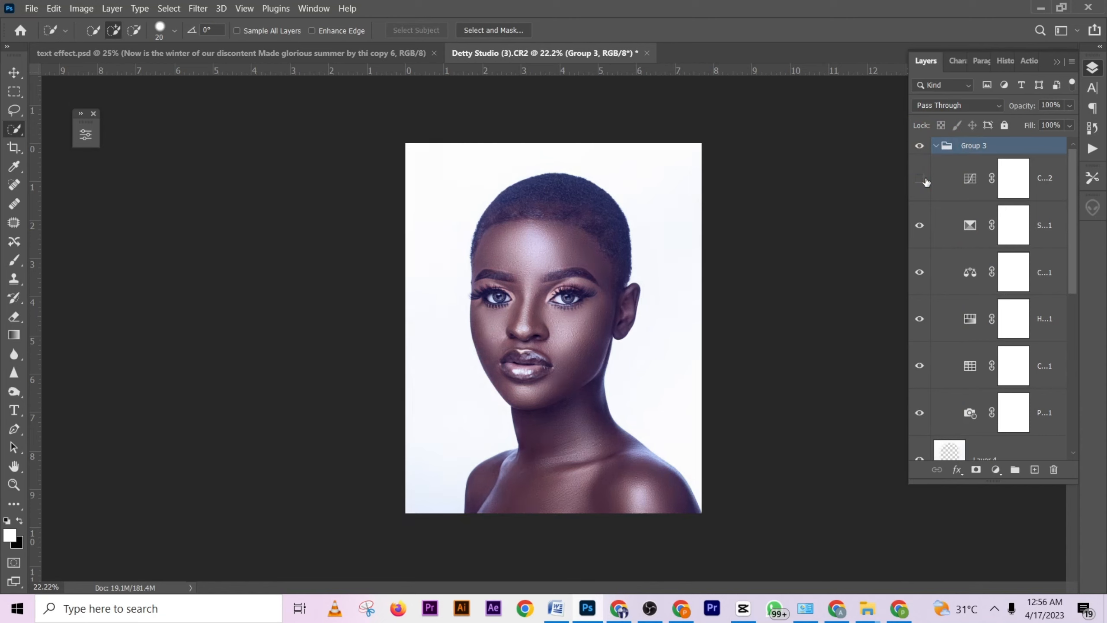
left_click(919, 229)
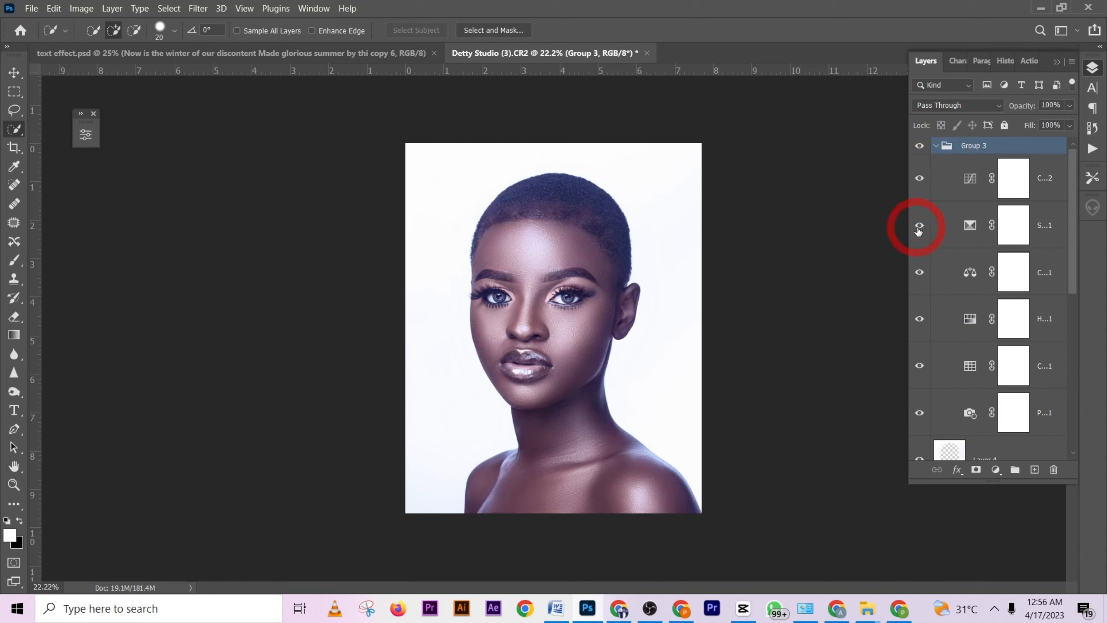
left_click(957, 230)
left_click(920, 227)
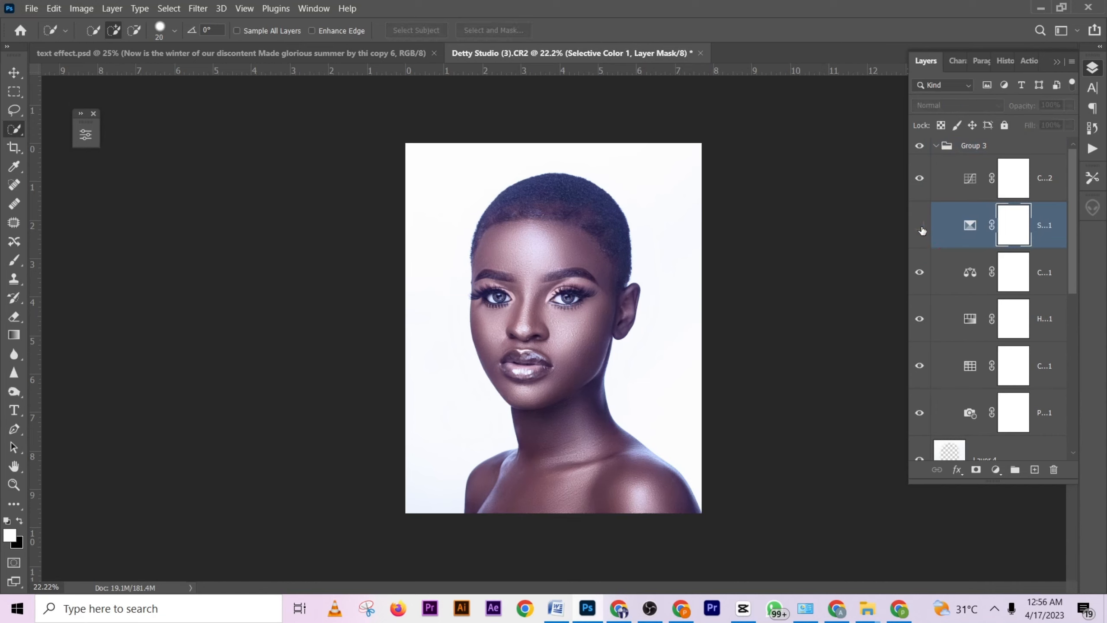
left_click(922, 228)
left_click(921, 275)
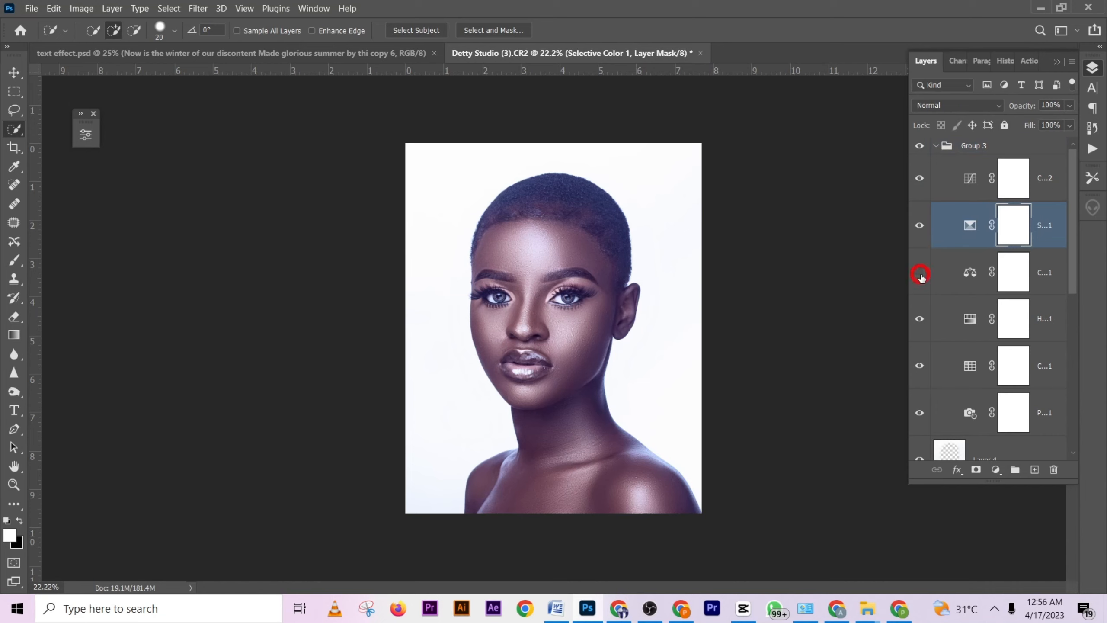
left_click(922, 319)
left_click(922, 320)
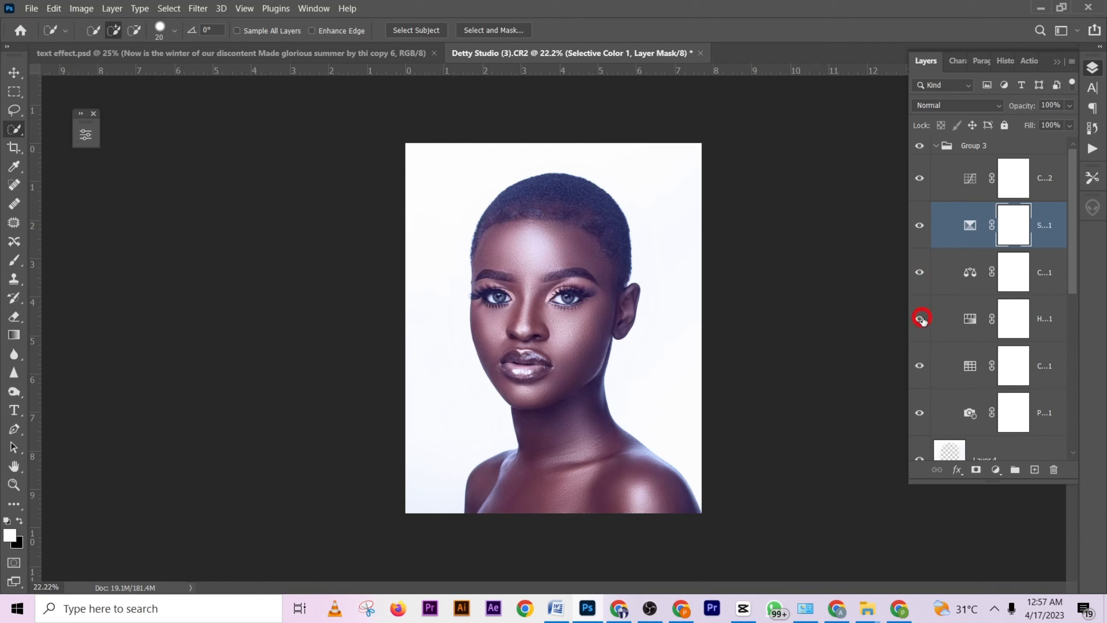
left_click(925, 369)
left_click(924, 369)
left_click(923, 418)
left_click(920, 414)
left_click(936, 146)
- Add a Curves adjustment layer above Group 3 and darken the midtones by pulling the RGB curve to input 143, output 126
left_click(995, 470)
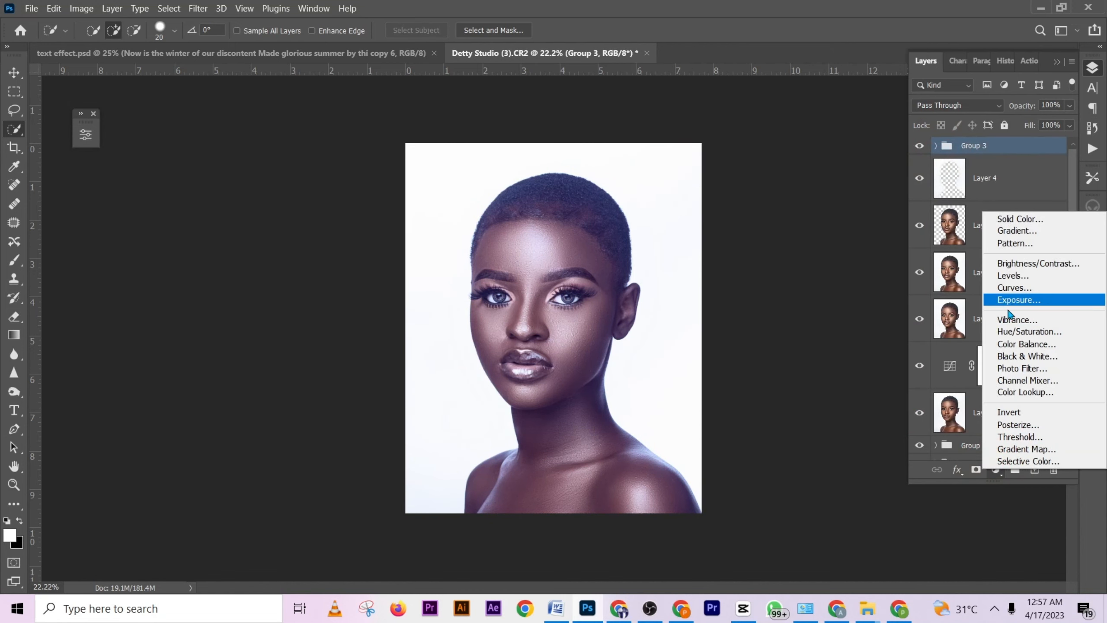
left_click(1011, 290)
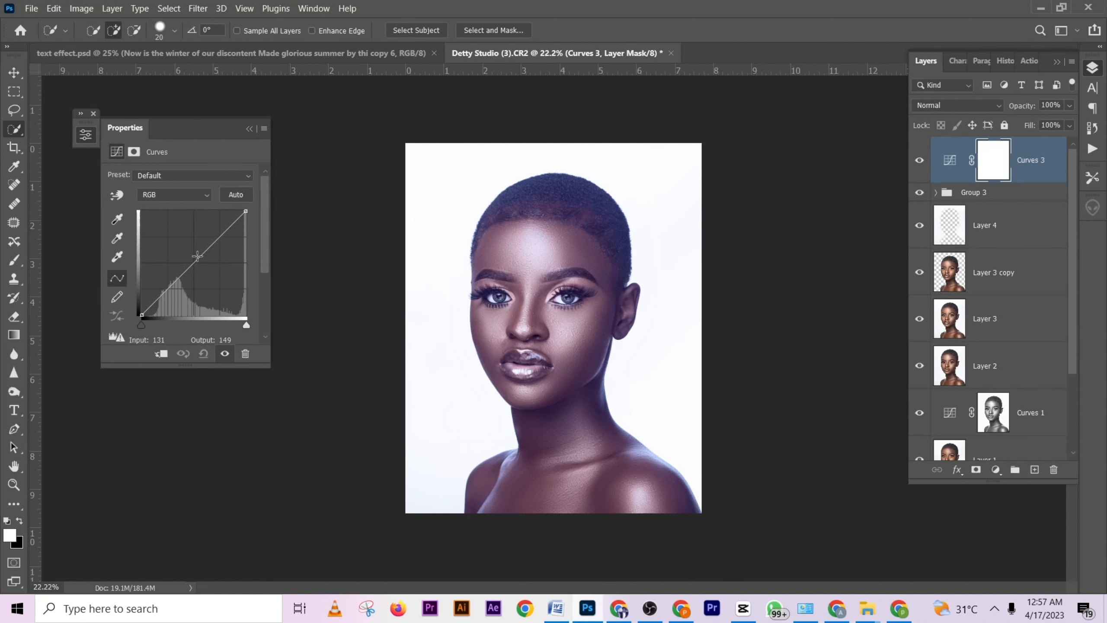
left_click_drag(200, 256, 200, 264)
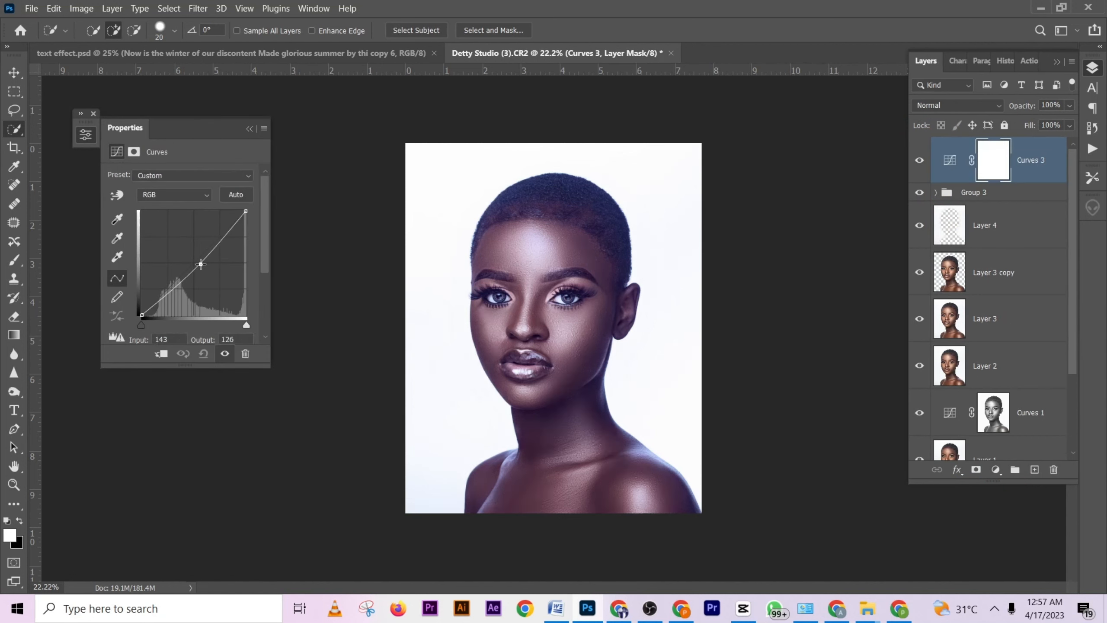
left_click(250, 129)
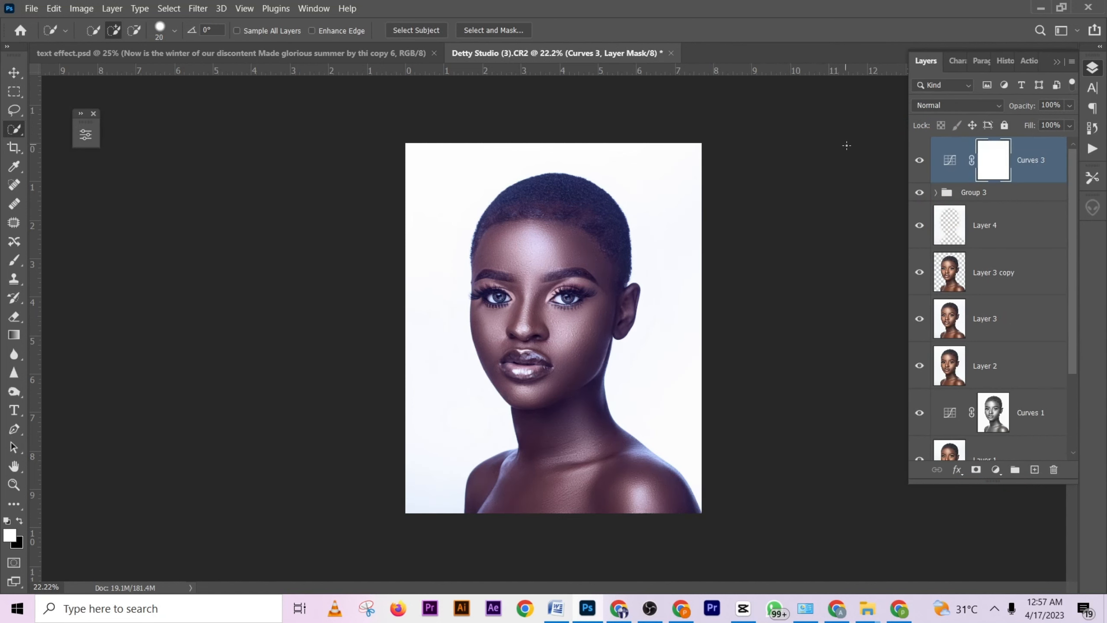
- Lower Group 3's opacity to 77% to soften the color grading
left_click(996, 194)
left_click(1070, 106)
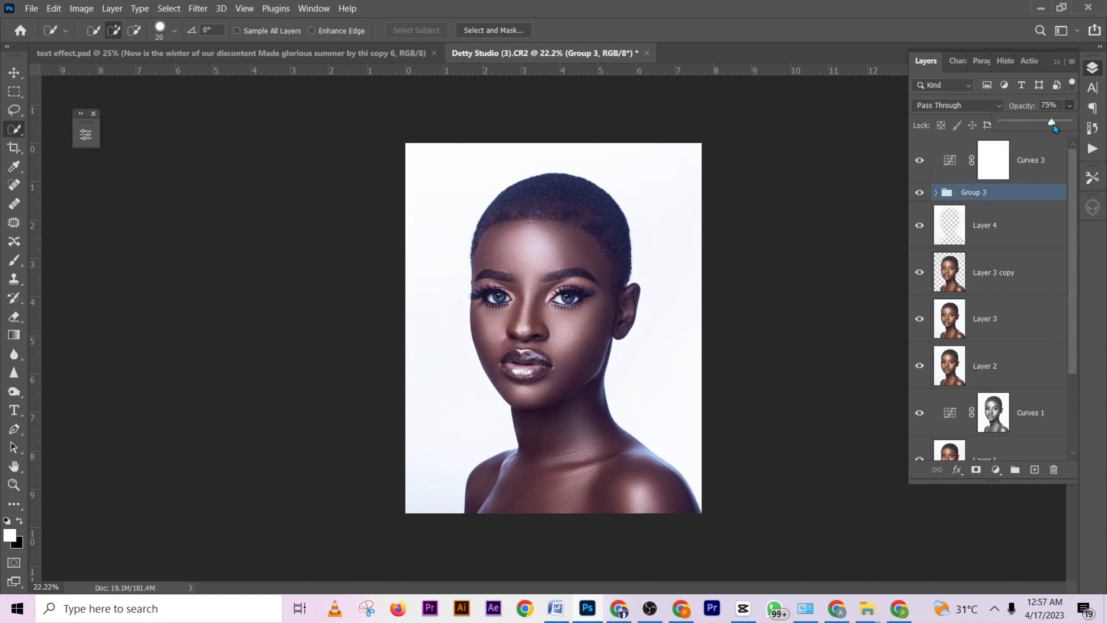
left_click_drag(1054, 125, 1055, 125)
left_click(658, 607)
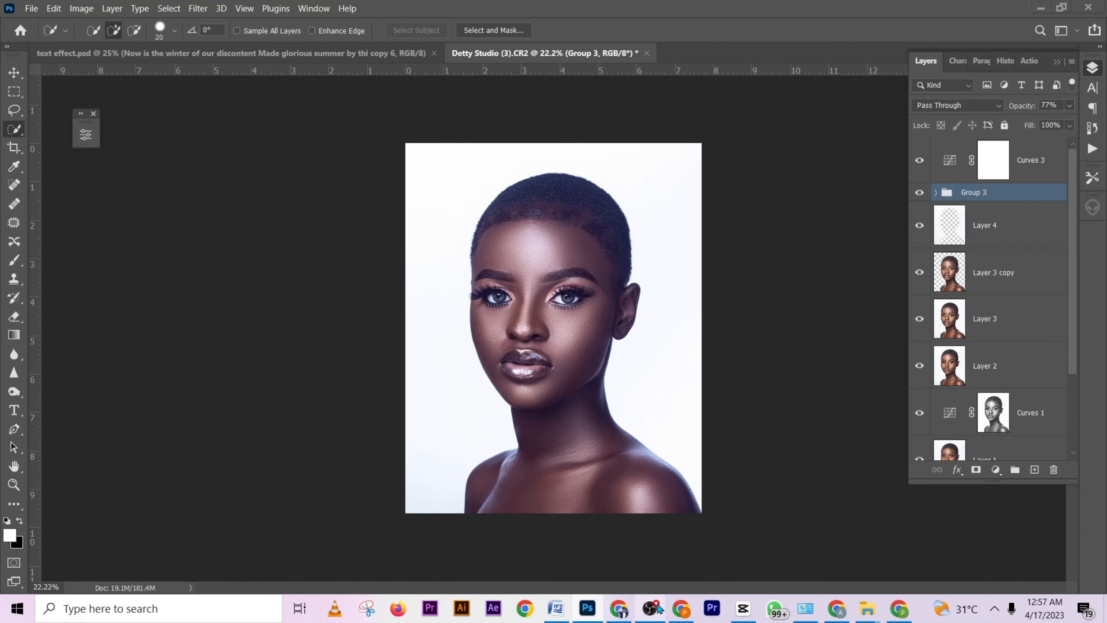